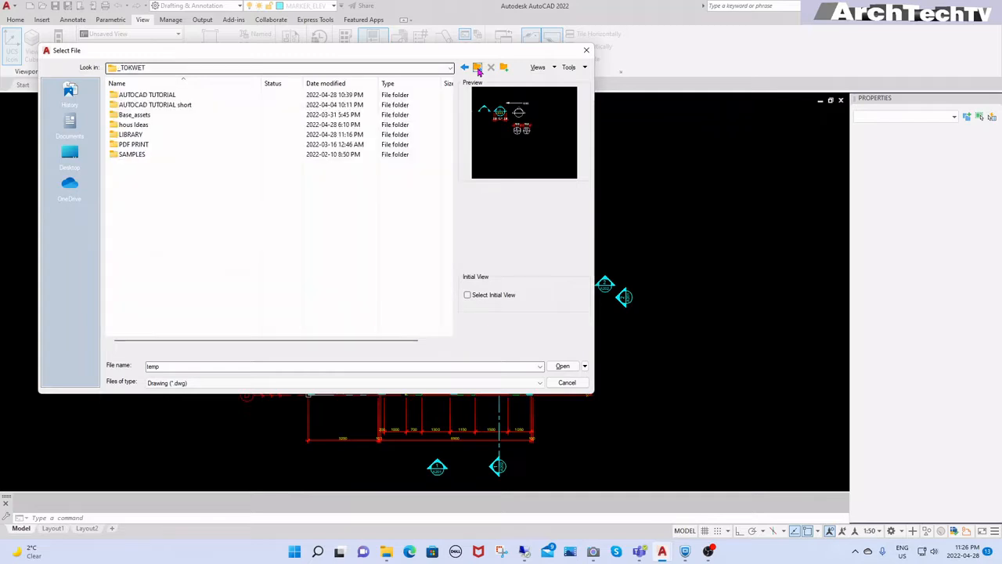
Step: Open the SYMBOLS drawing from the LIBRARY folder
double_click(145, 134)
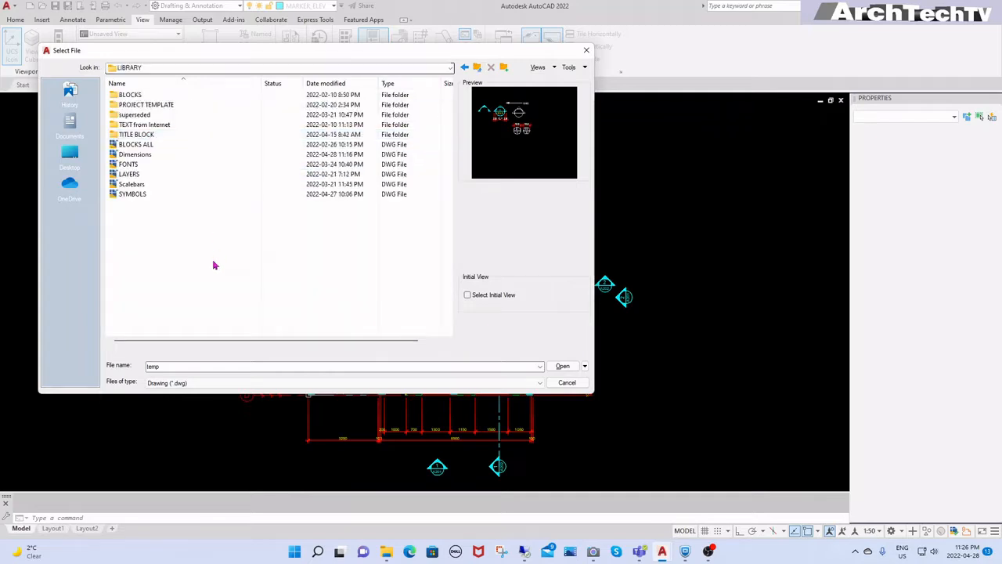
left_click(135, 195)
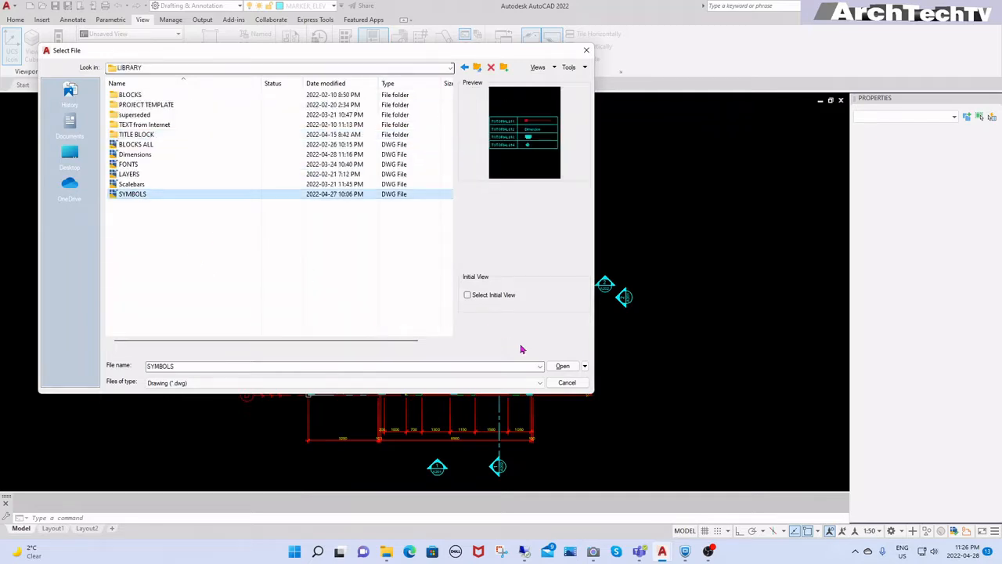
left_click(563, 366)
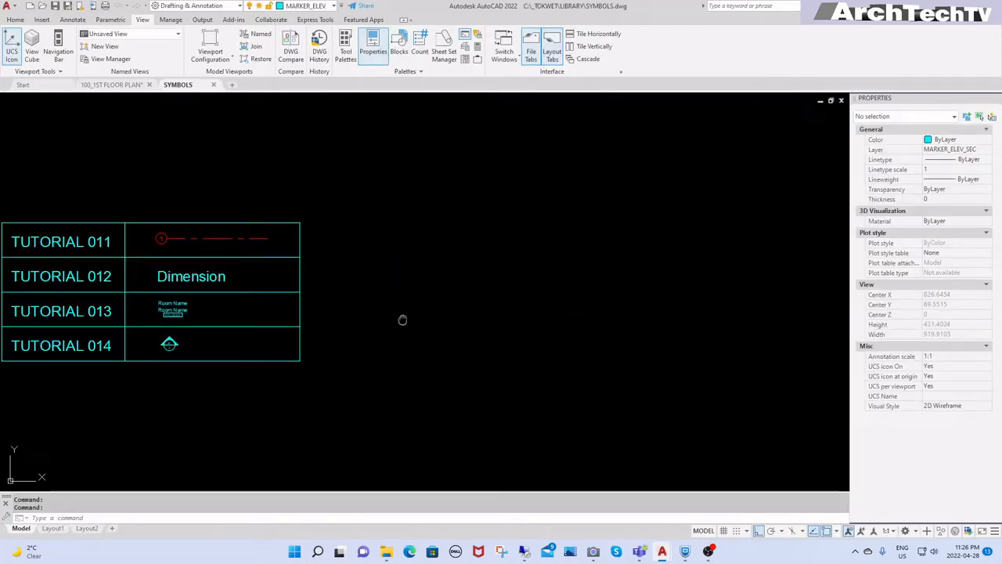
Step: Draw a circle with a diameter of 10 in the empty space below the TUTORIAL 014 marker symbol
middle_click_drag(402, 320, 599, 282)
middle_click_drag(402, 346, 475, 319)
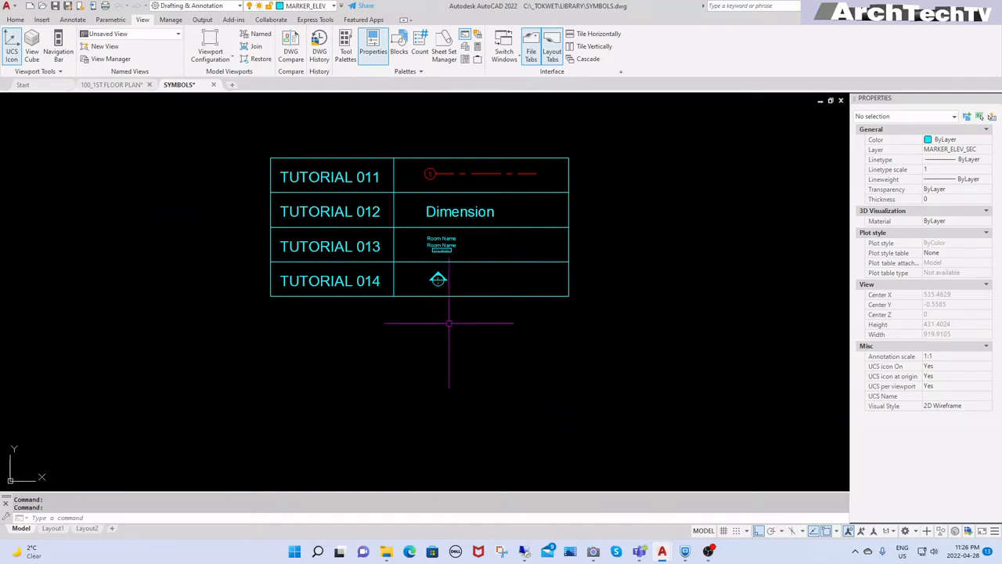
scroll(447, 313, "up", 4)
middle_click_drag(461, 300, 439, 332)
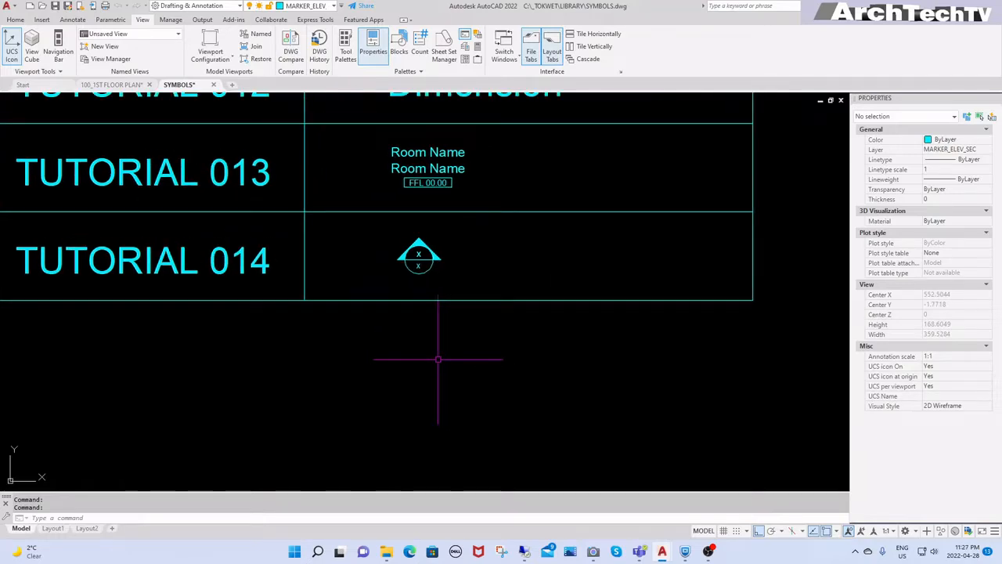
key("Return")
left_click(414, 357)
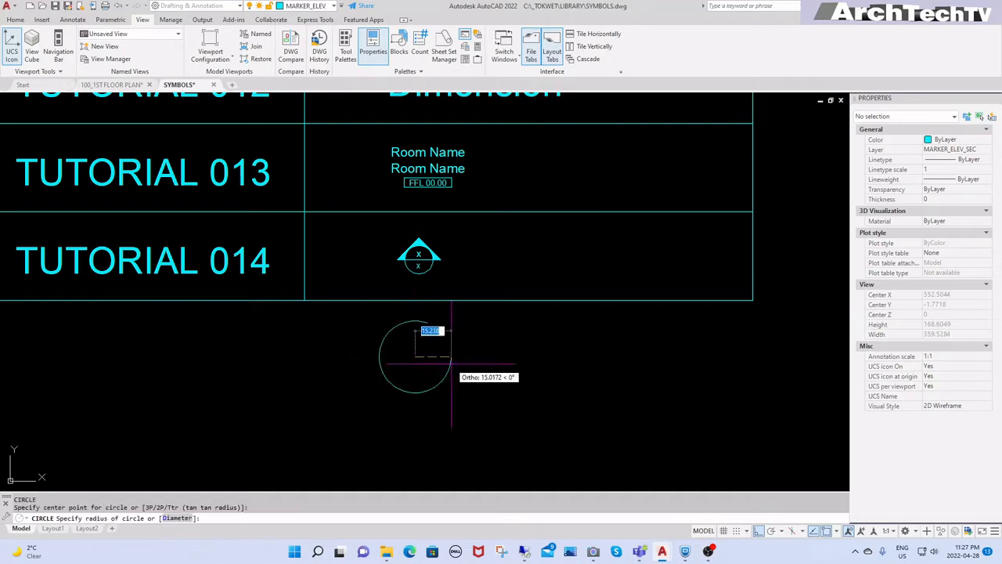
type("d")
key("Return")
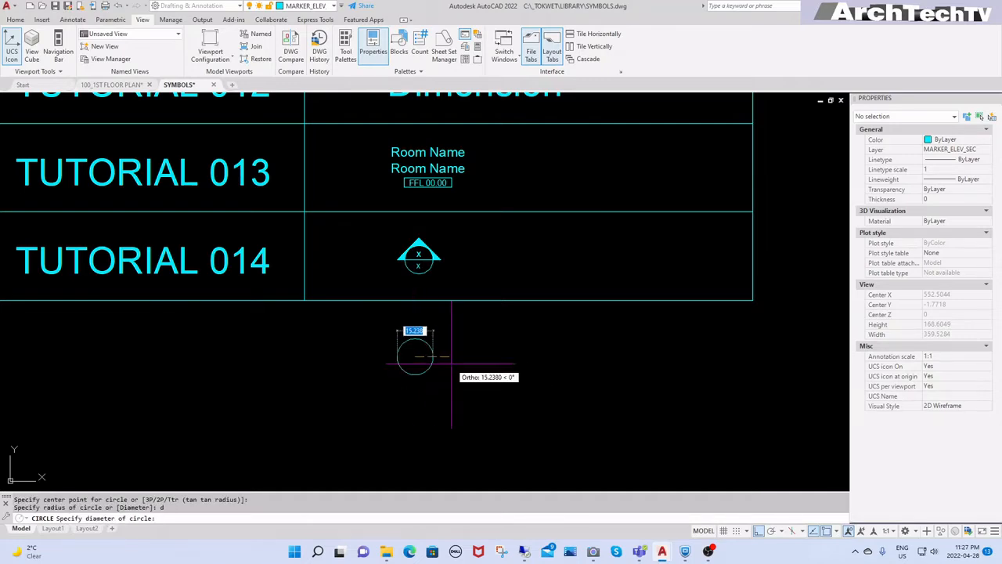
type("10")
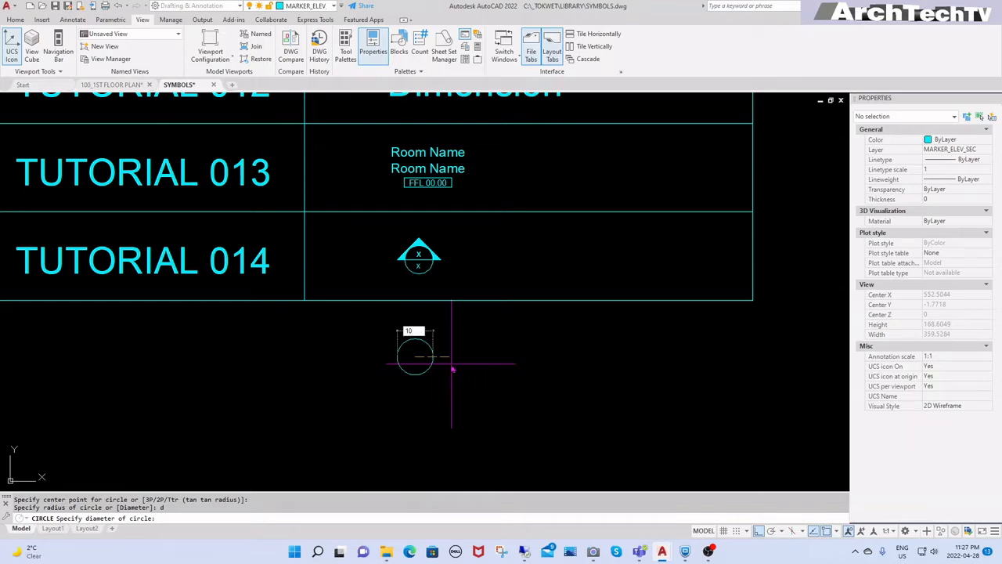
key("Return")
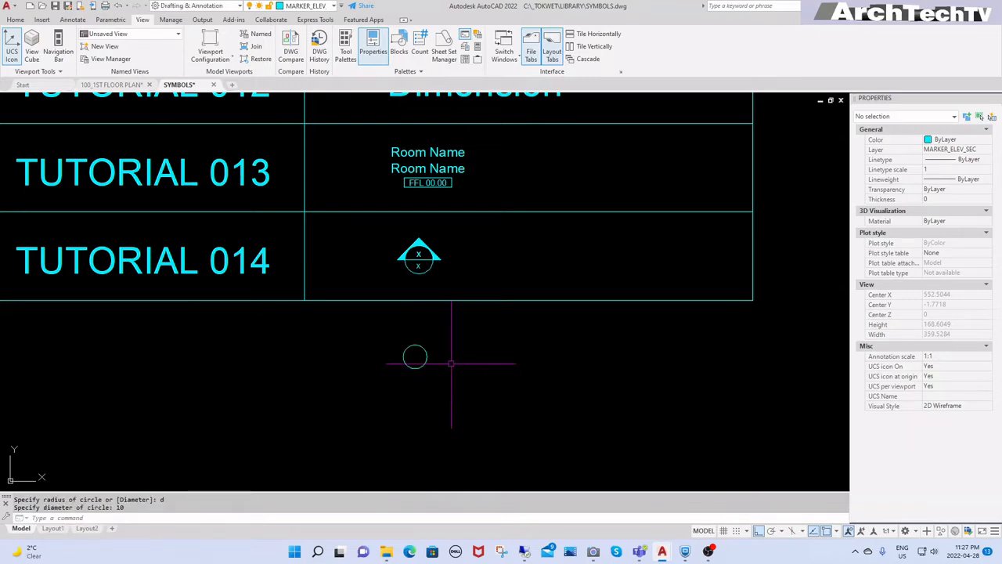
Step: Draw a horizontal line from the new circle's centre to a point beyond its right edge
scroll(403, 372, "up", 6)
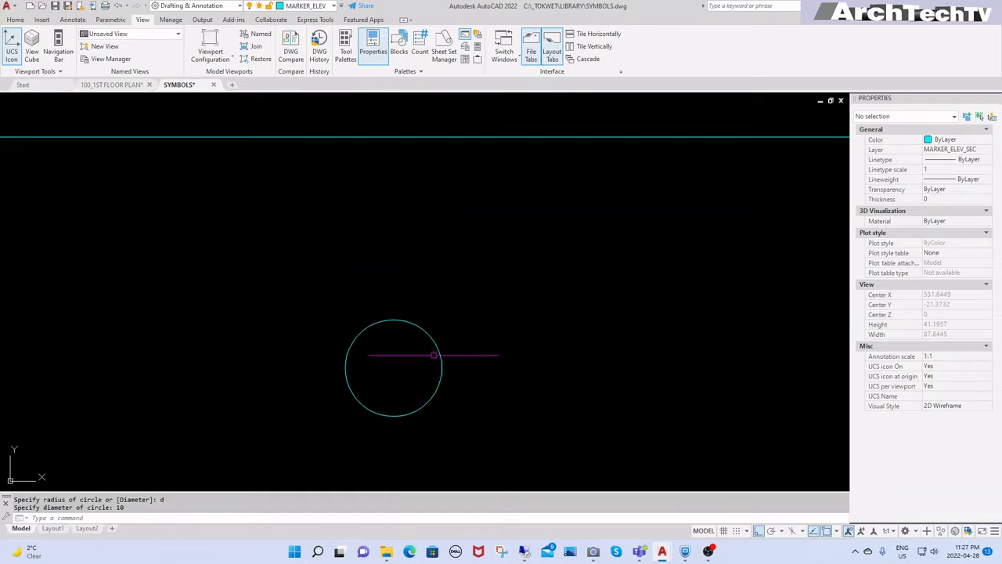
key("Escape")
type("l")
key("Return")
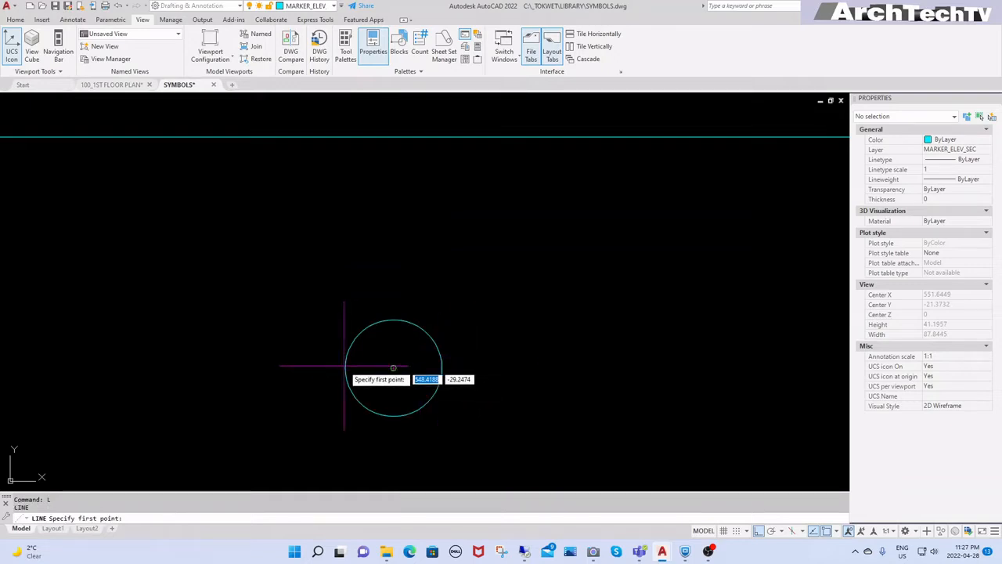
left_click(394, 367)
left_click(495, 377)
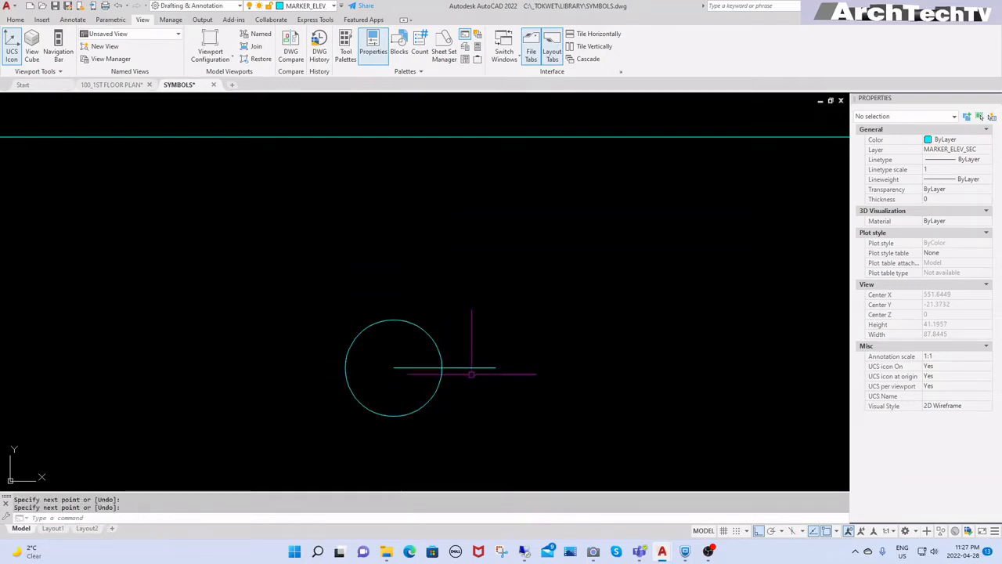
Step: Extend the horizontal line to the circle's left edge and trim off the part outside its right edge
key("Return")
left_click(395, 367)
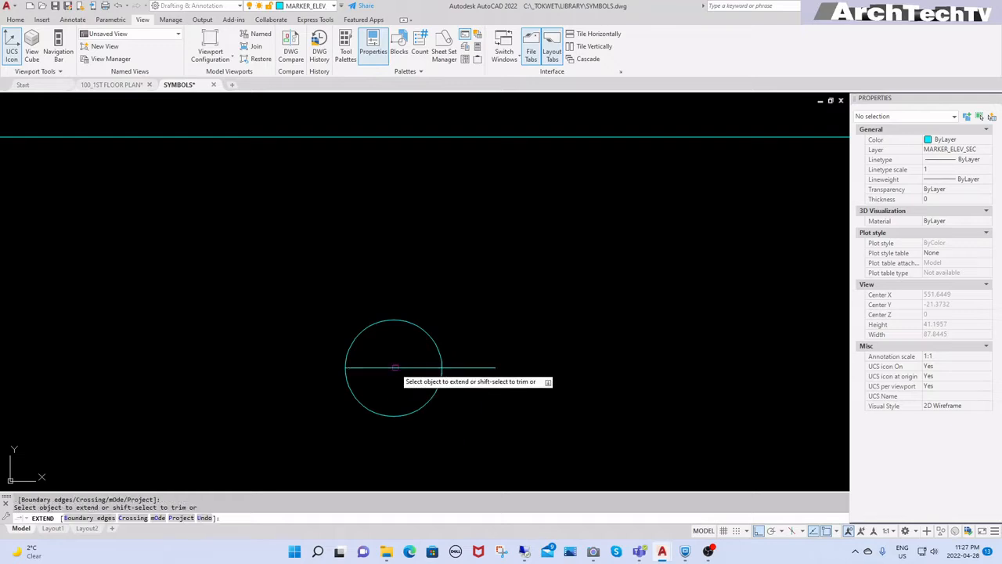
key("Return")
type("tr")
key("Return")
left_click_drag(483, 360, 461, 386)
key("Return")
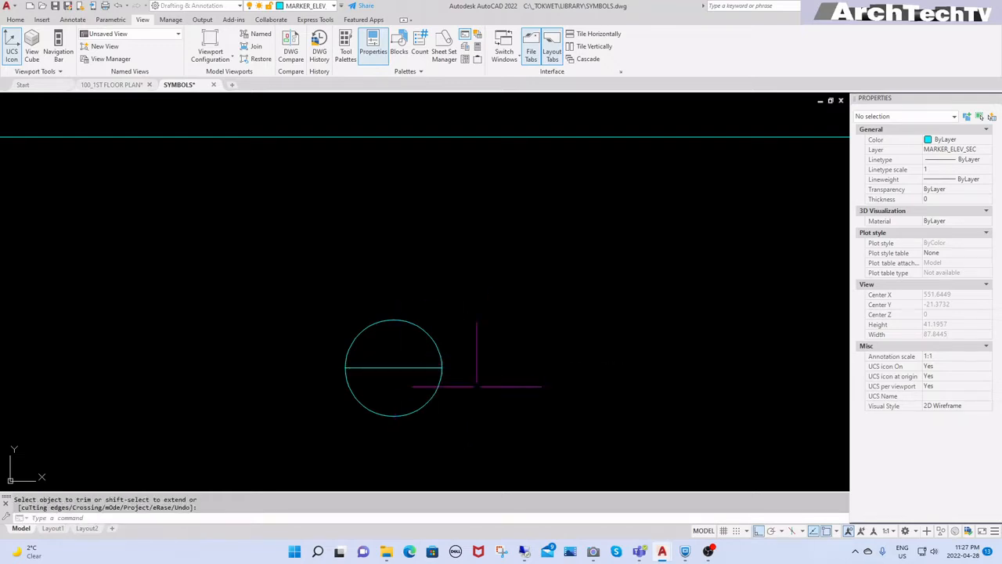
scroll(492, 363, "down", 4)
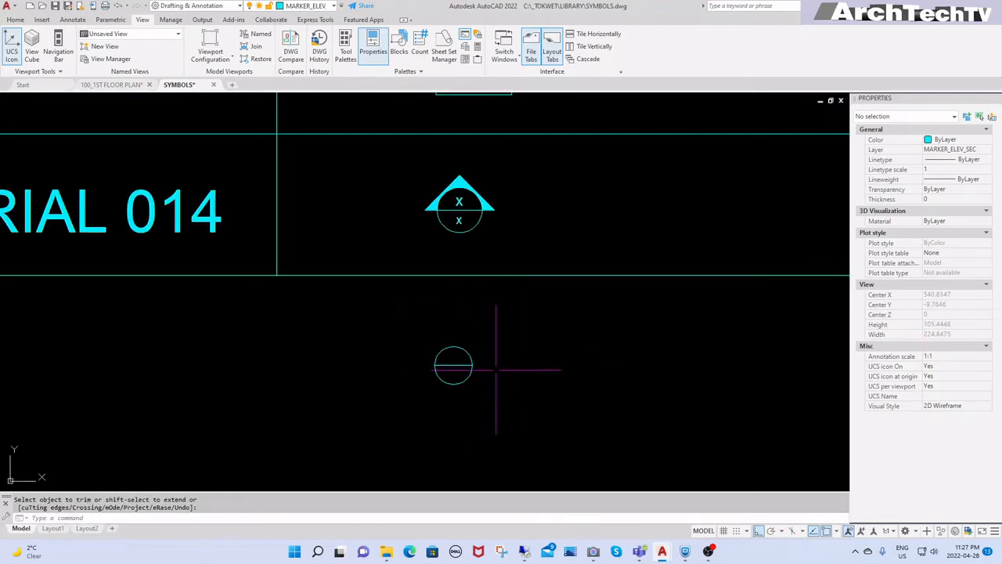
scroll(465, 367, "up", 4)
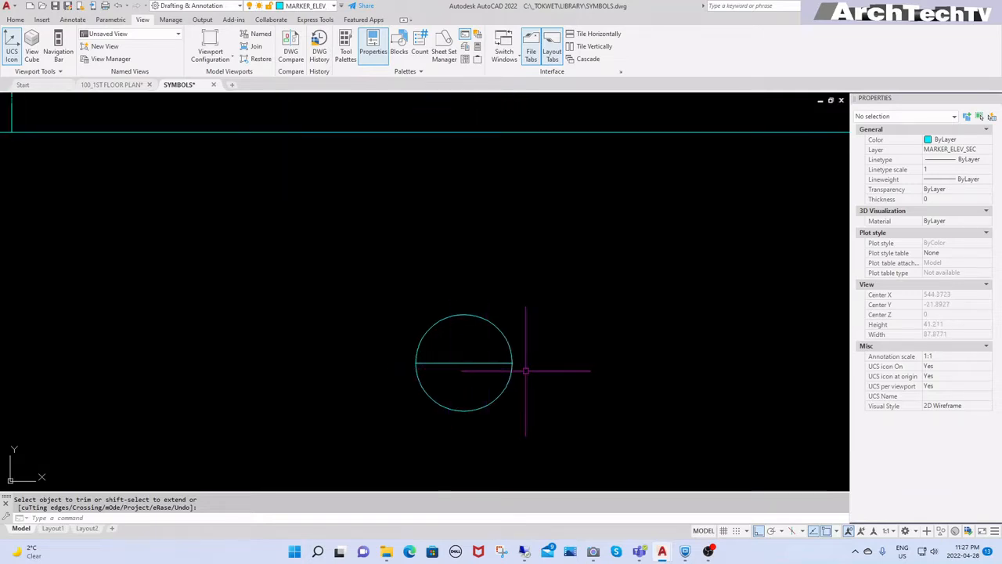
type("txt")
key("Return")
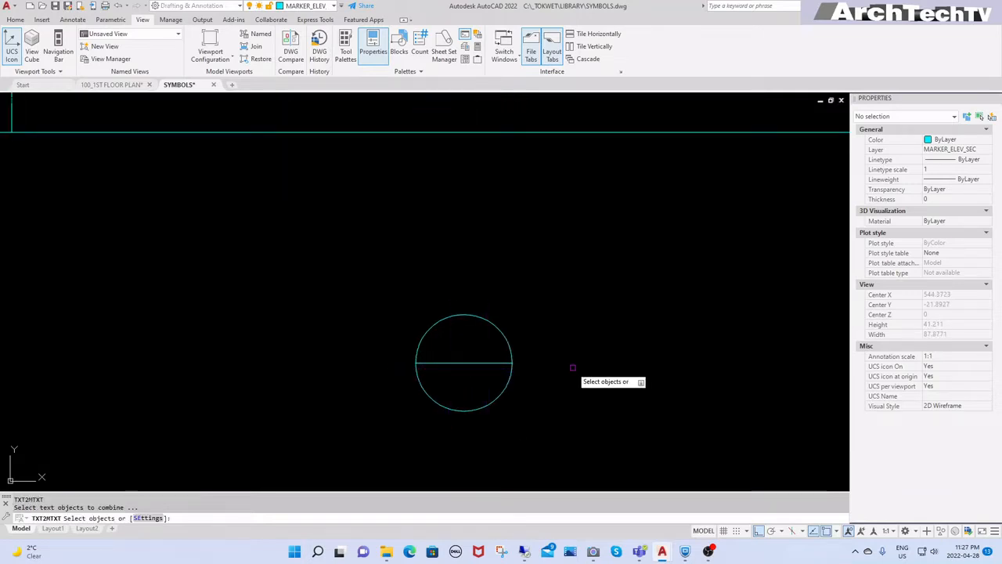
key("Escape")
Step: Add the multiline text "D" in Arial, height 3, just right of the divided circle
type("t")
key("Return")
left_click(536, 335)
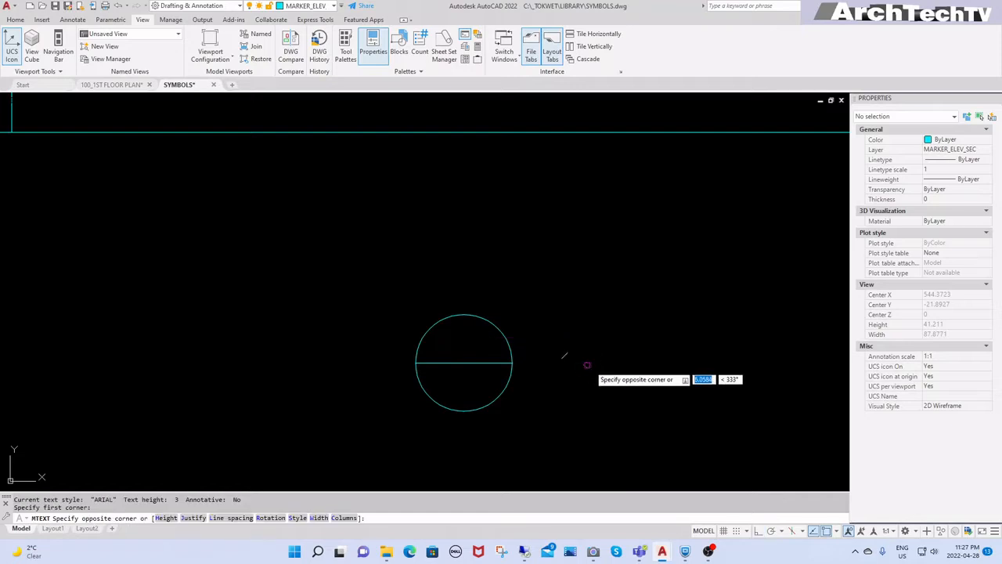
left_click(666, 405)
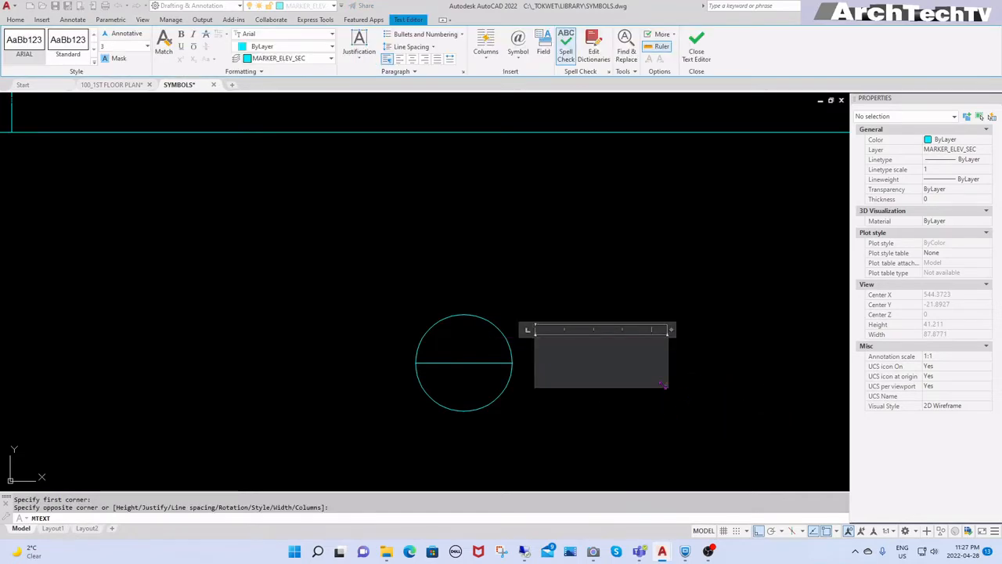
type("d")
type("D")
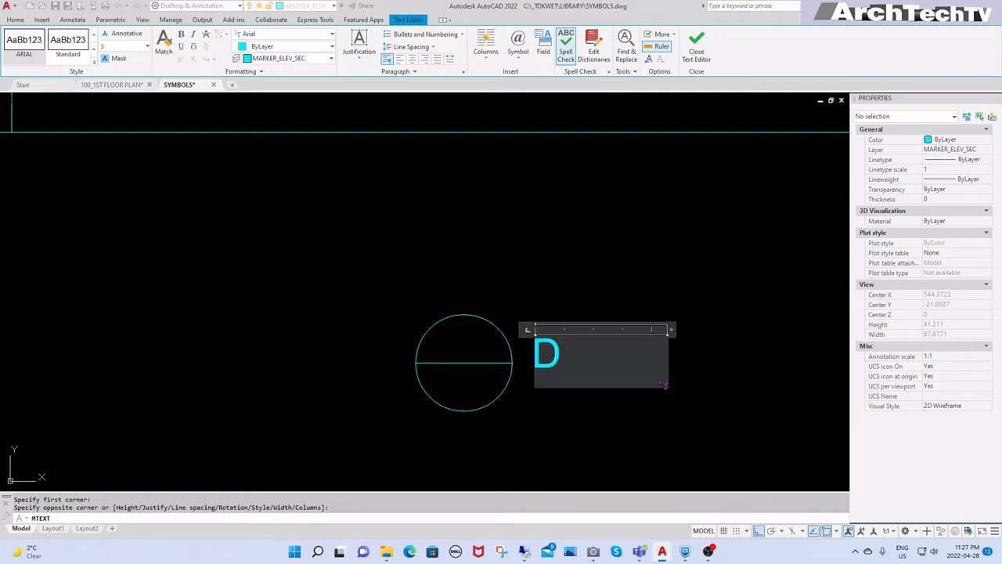
left_click(647, 229)
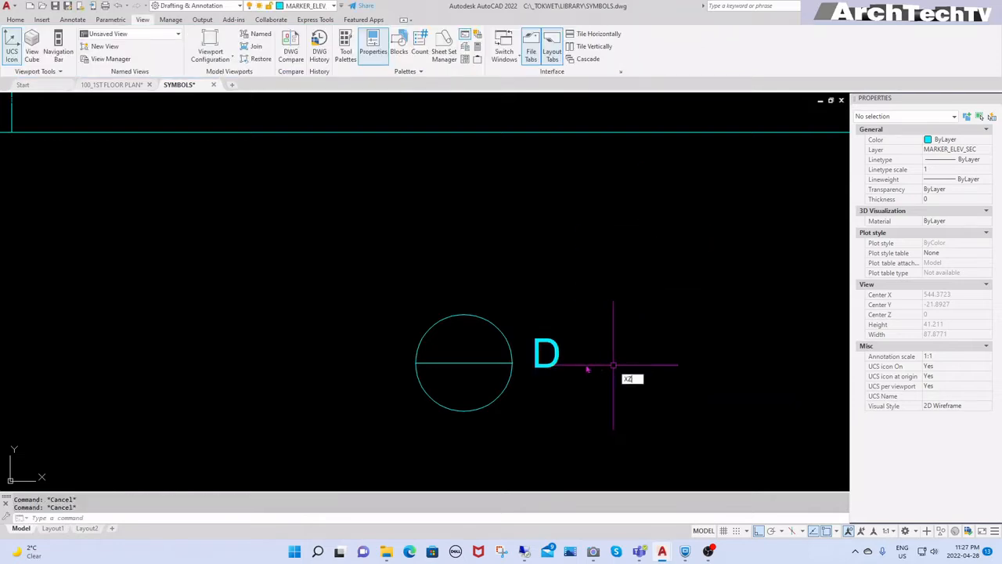
Step: Explode the multiline text "D" into single-line text
type("x")
key("Return")
left_click(557, 357)
key("Return")
Step: Move the letter "D" into the upper half of the divided circle, with Ortho off for free placement
type("m")
key("Return")
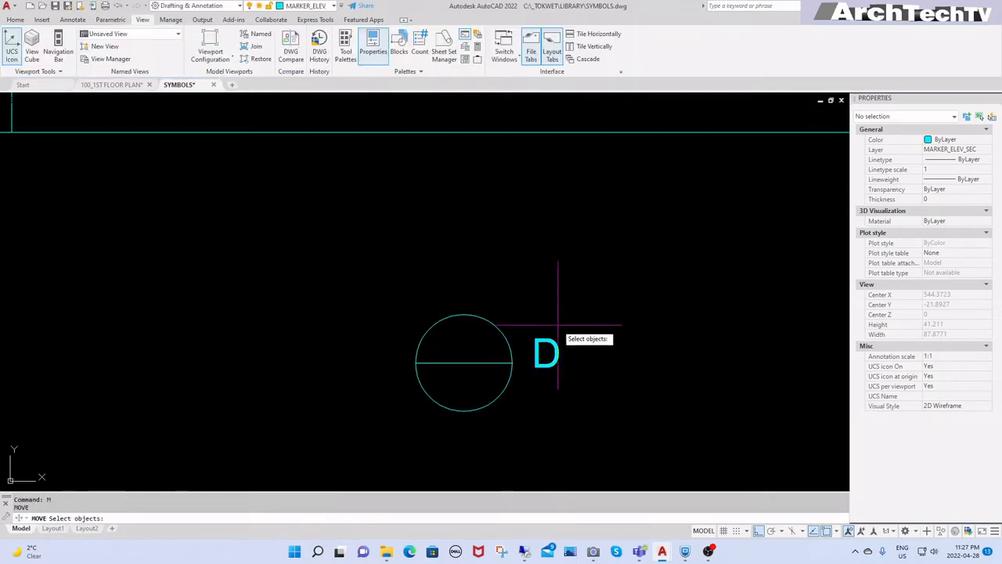
left_click(561, 326)
left_click(545, 348)
key("Return")
left_click(656, 316)
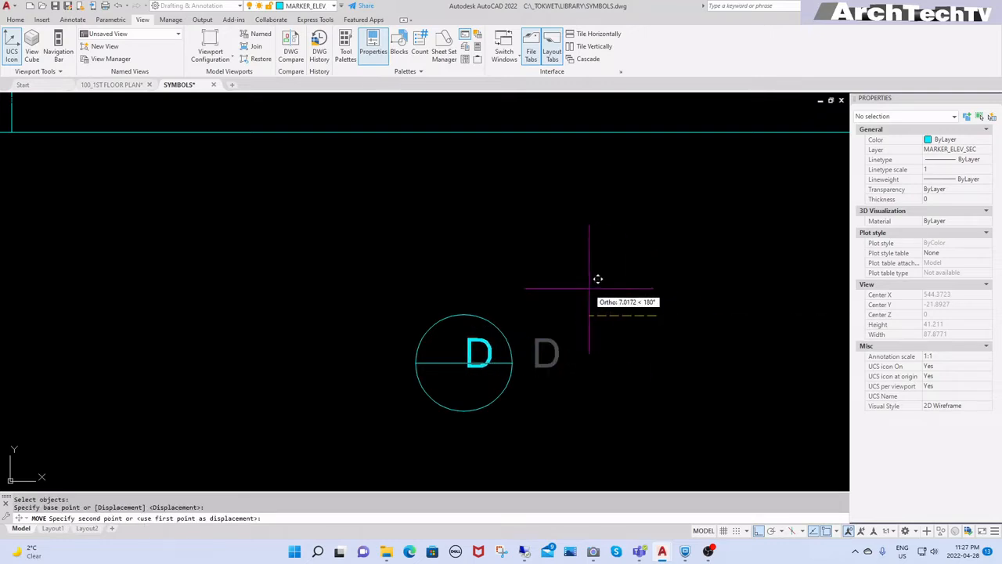
left_click(577, 302)
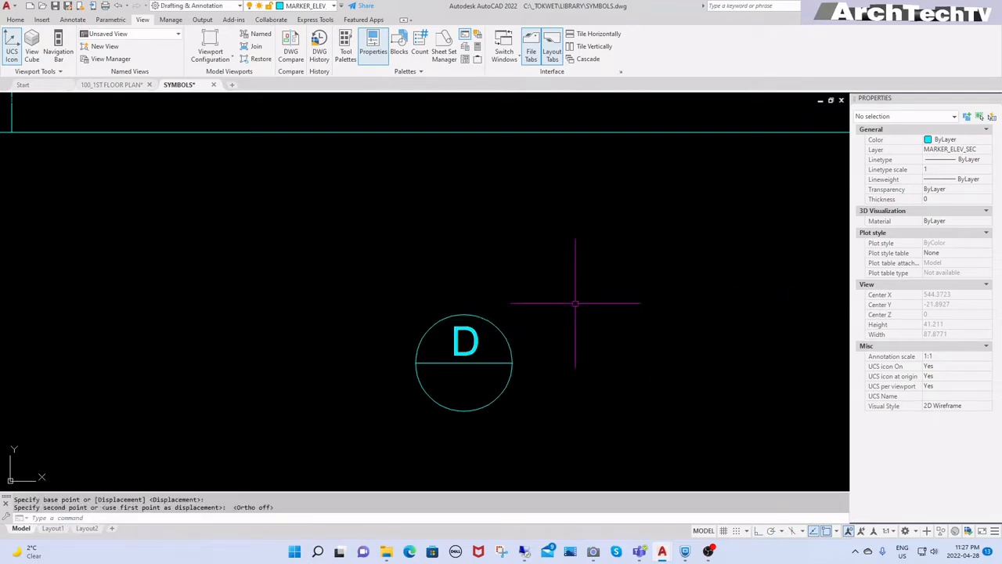
Step: Set the justification of the letter "D" to Bottom center
scroll(475, 370, "up", 2)
left_click(496, 339)
left_click(422, 324)
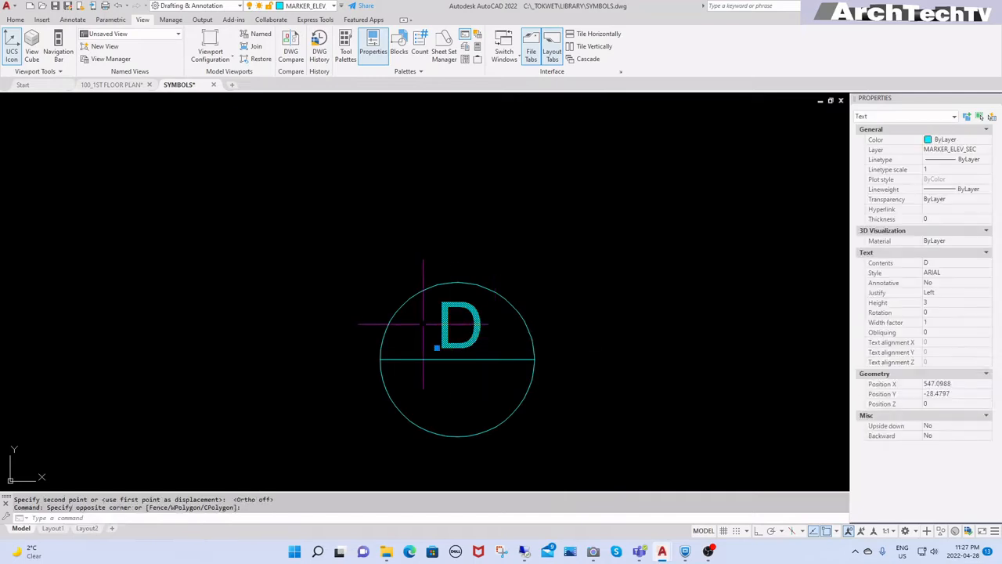
left_click(958, 292)
left_click(987, 292)
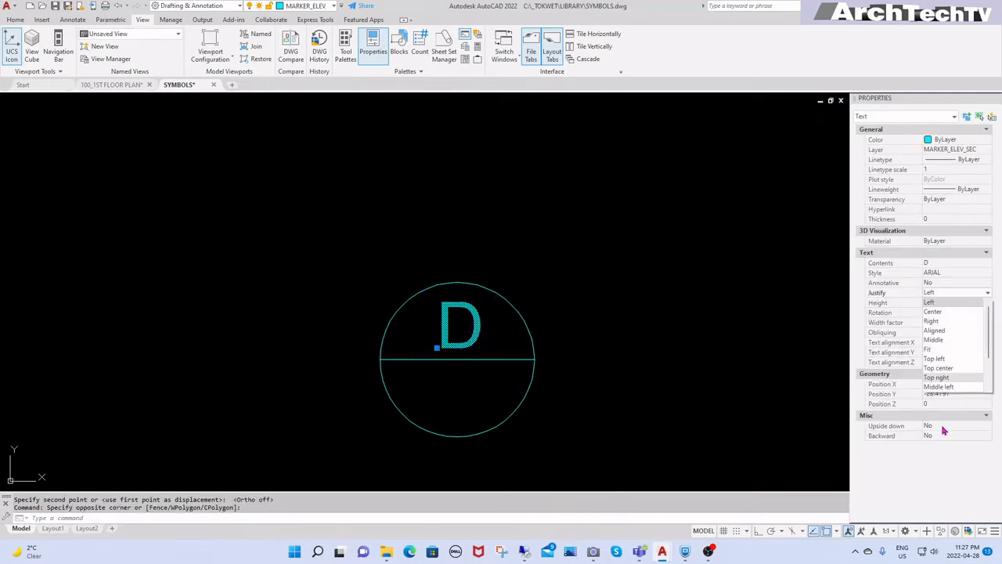
scroll(966, 385, "down", 2)
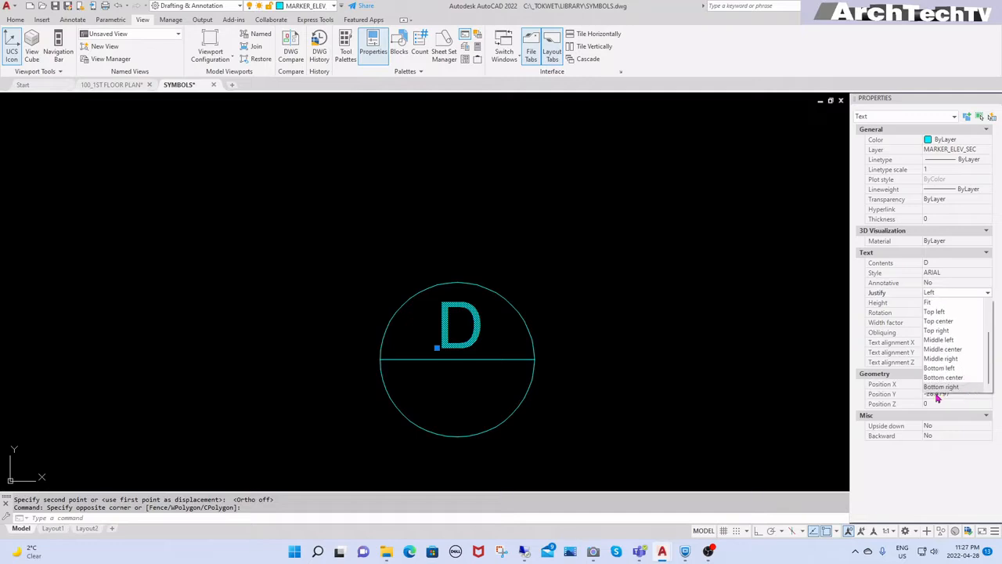
left_click(942, 377)
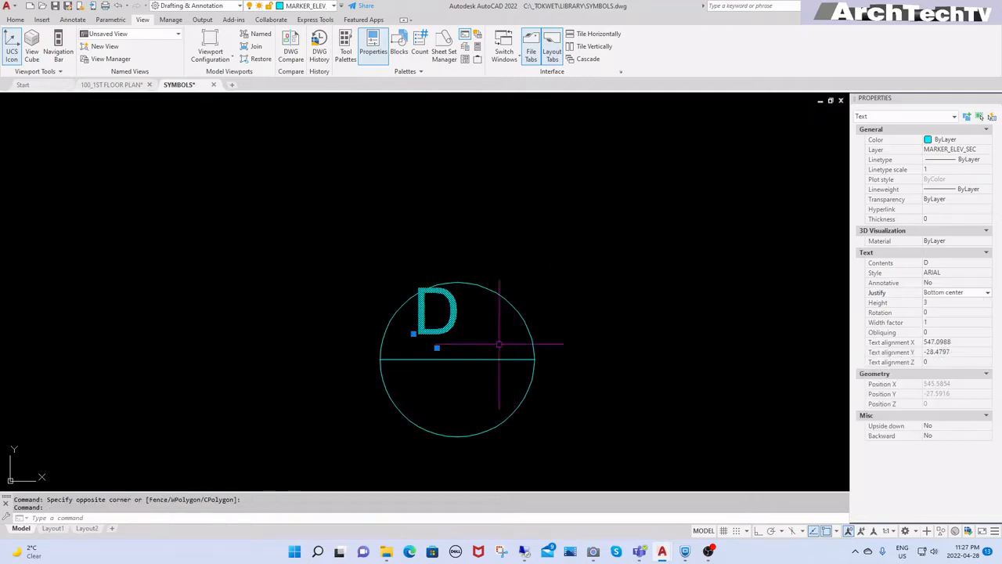
Step: Snap the bottom-centre alignment point of the letter "D" to the midpoint of the circle's dividing line
left_click(437, 347)
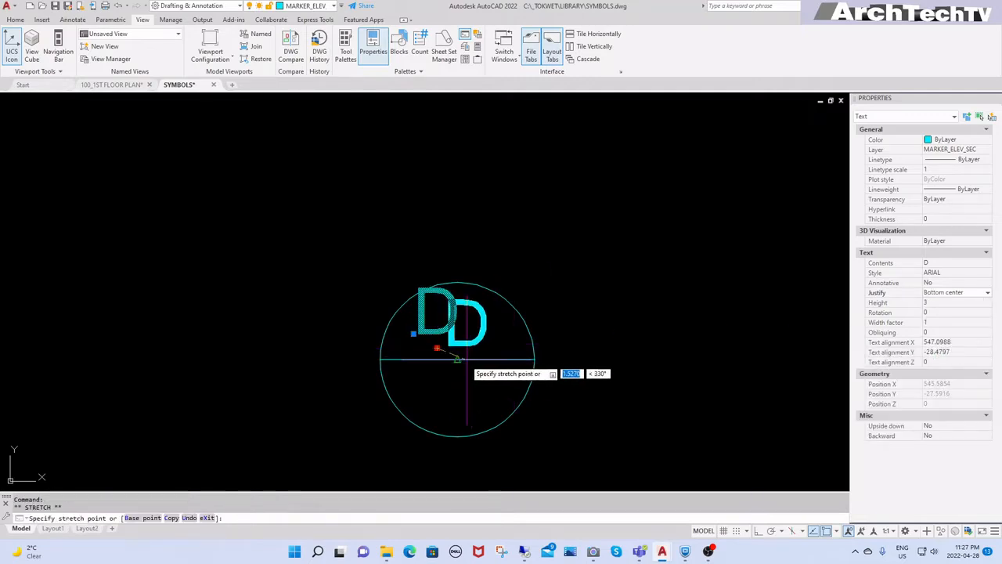
left_click(457, 359)
key("Escape")
key("Escape")
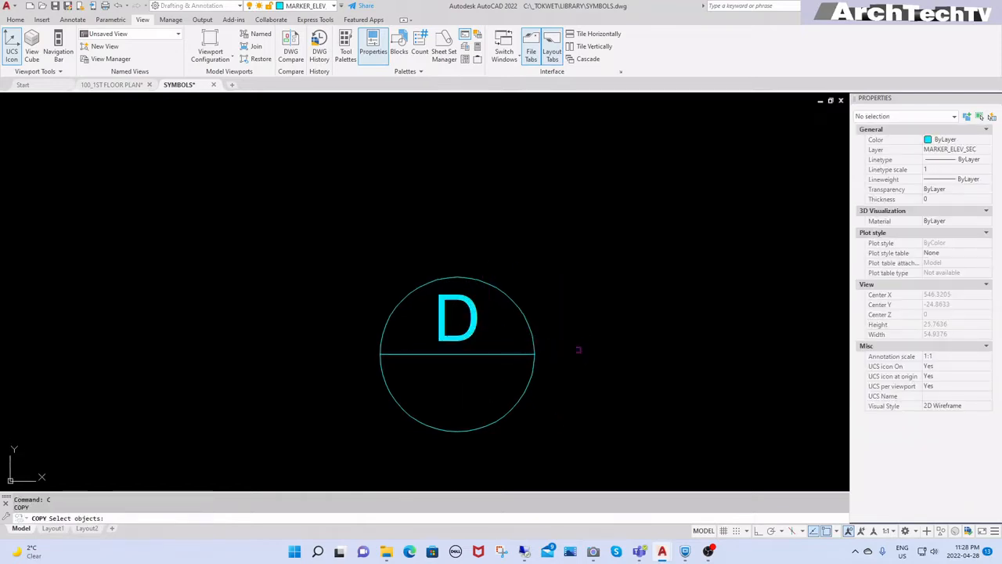
scroll(569, 349, "down", 2)
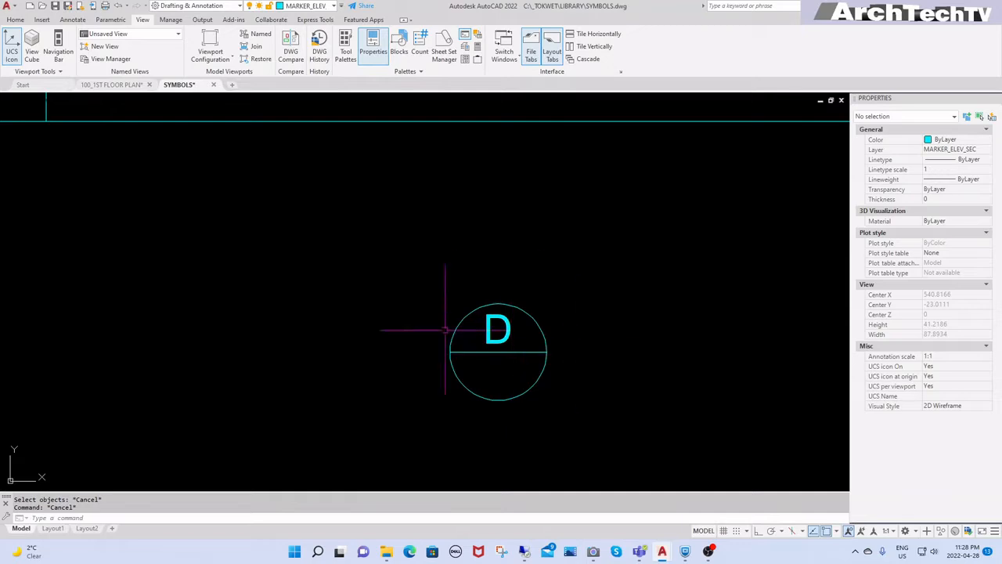
left_click(525, 342)
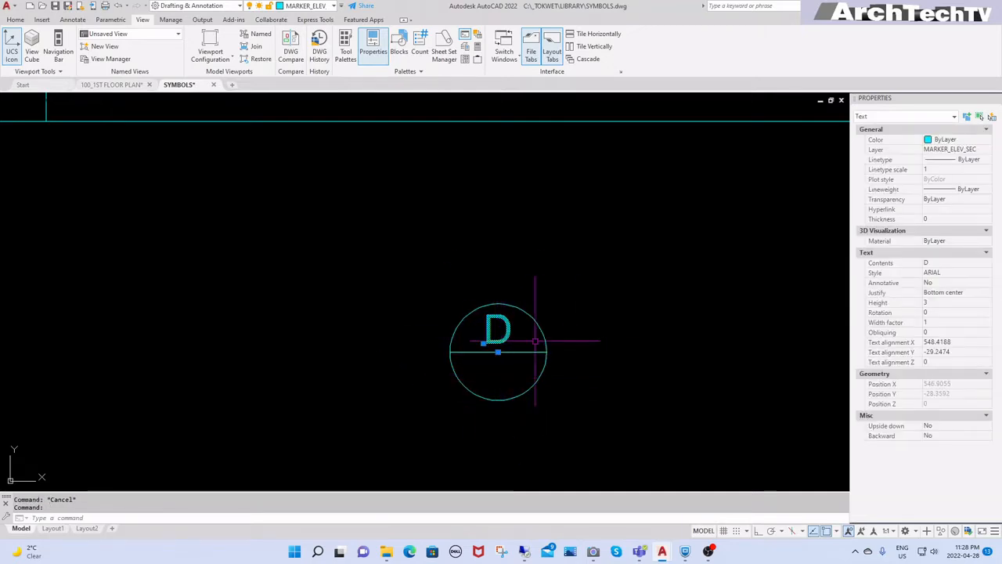
key("Escape")
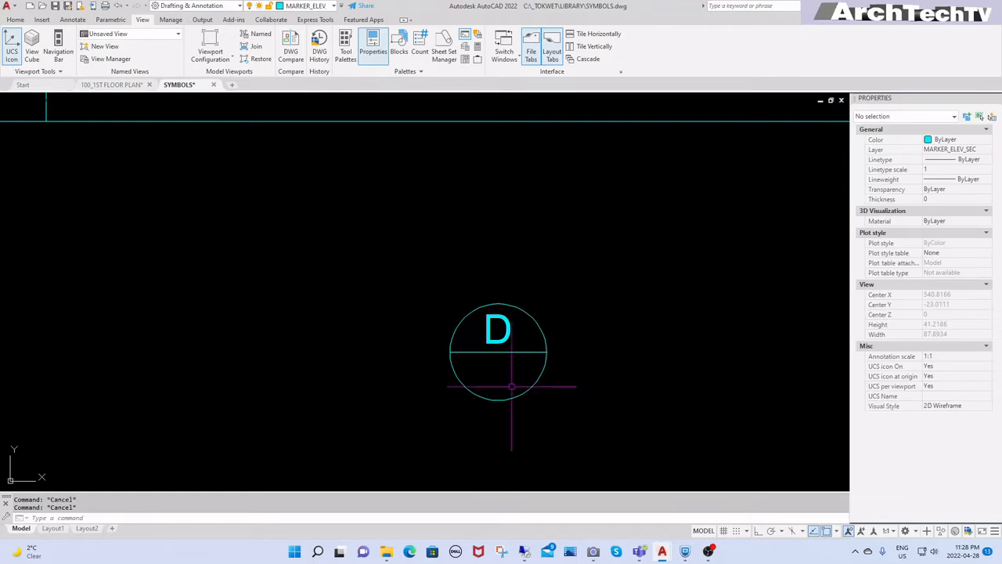
Step: Define an attribute with tag NUMBER, prompt 1, default 1 and text height 3, and place it just below the circle
middle_click_drag(511, 385, 504, 377)
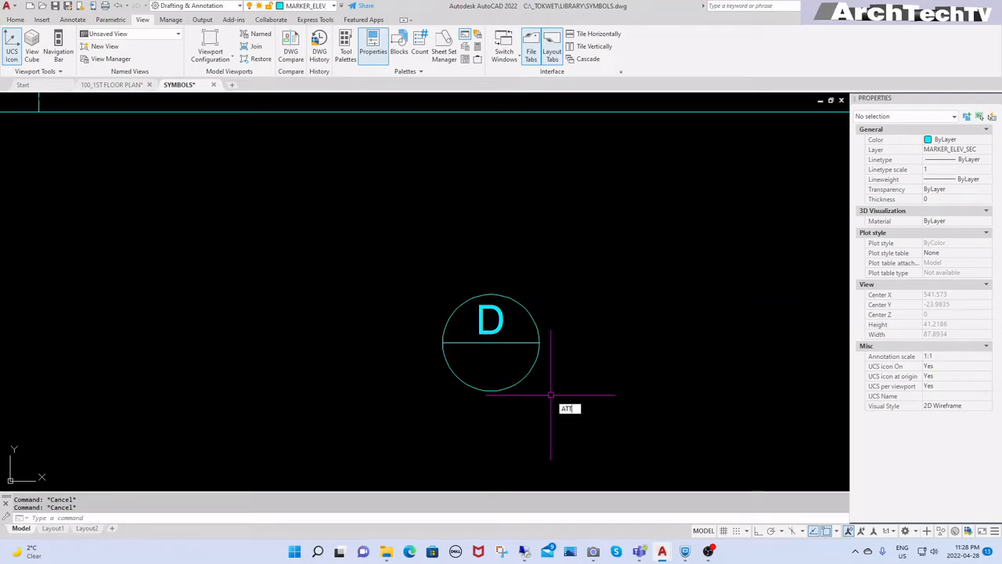
key("Return")
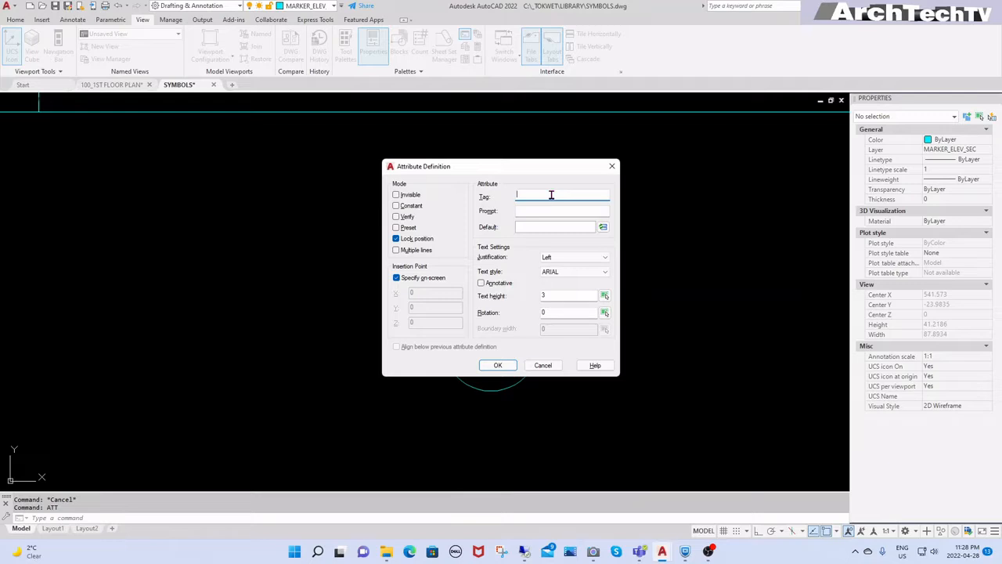
type("Number")
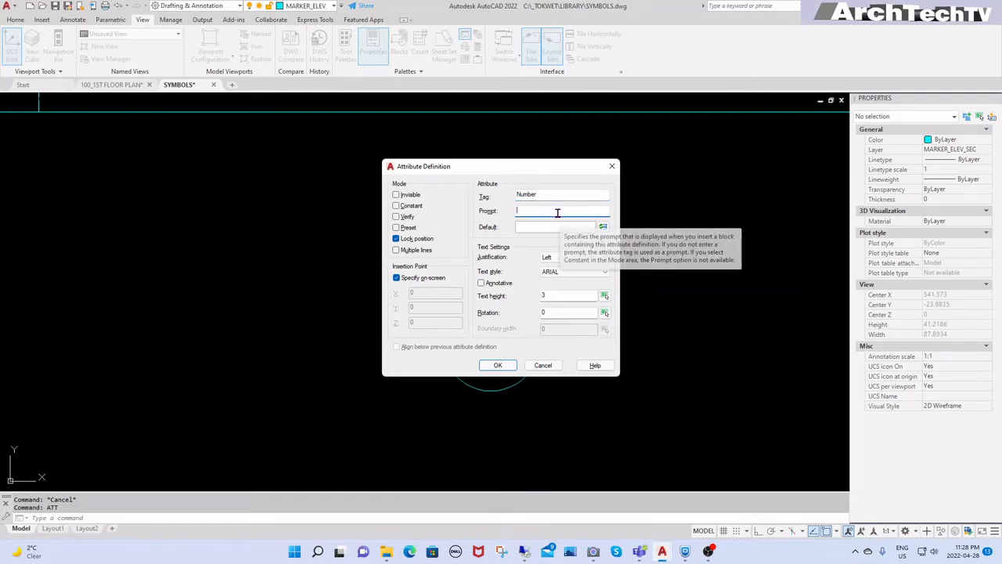
type("1")
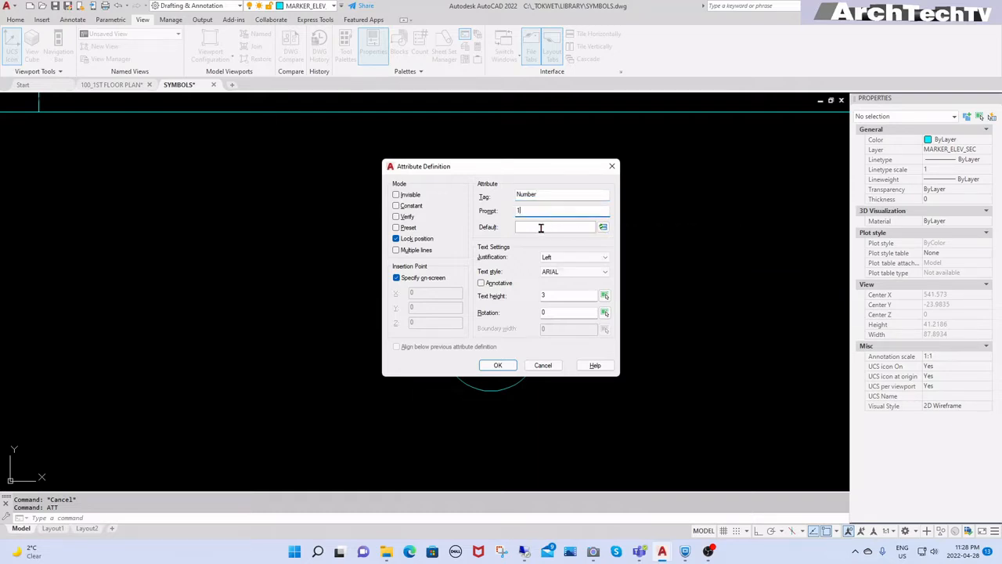
left_click(563, 296)
left_click(509, 366)
left_click(409, 419)
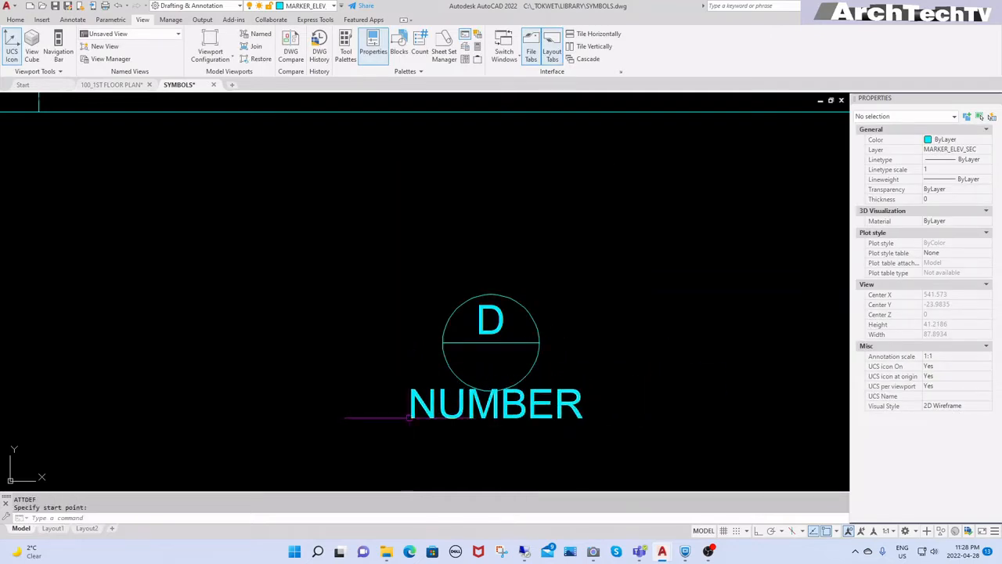
Step: Examine the text properties of the letter "D" and of the NUMBER attribute
key("Escape")
left_click(493, 325)
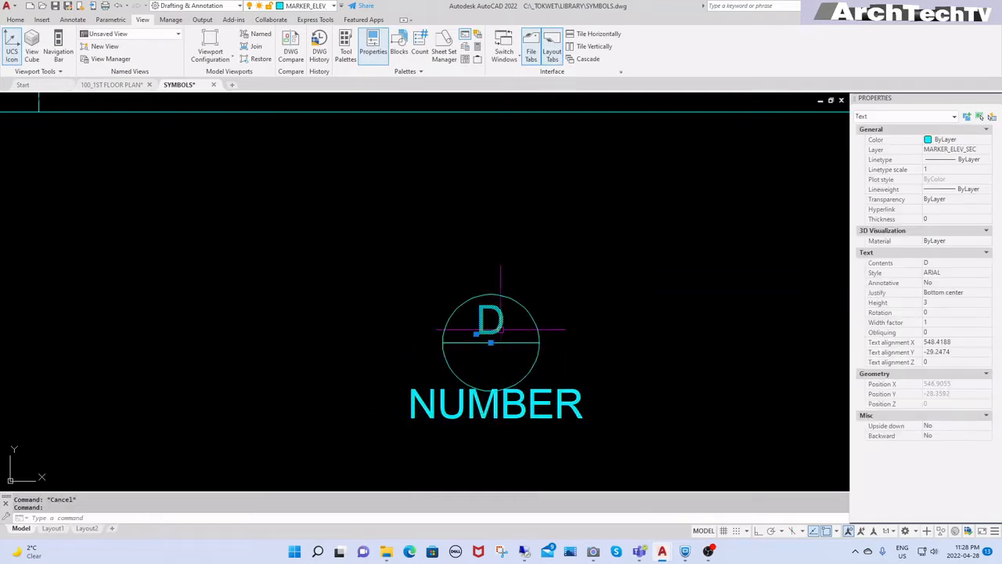
key("Escape")
left_click(519, 402)
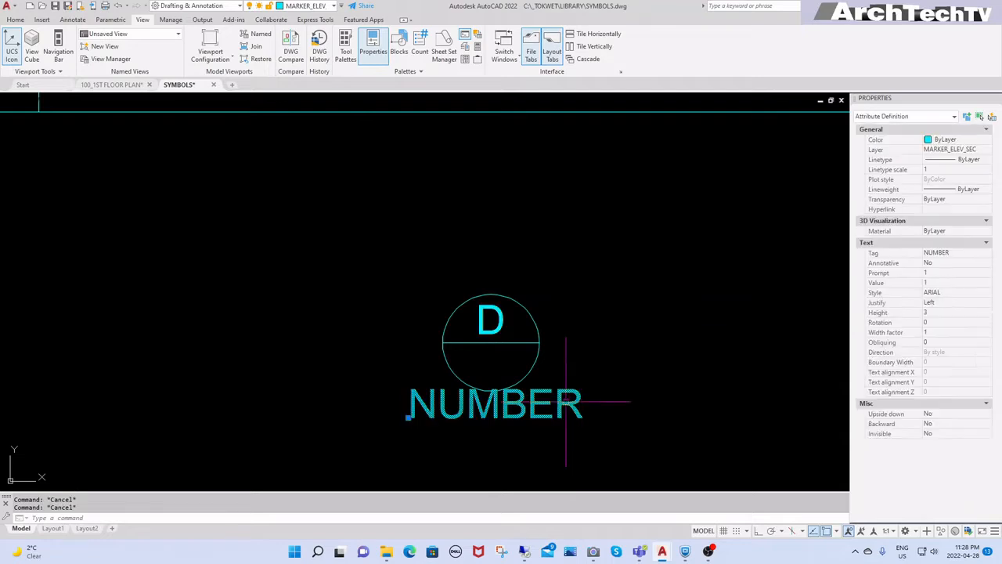
key("Escape")
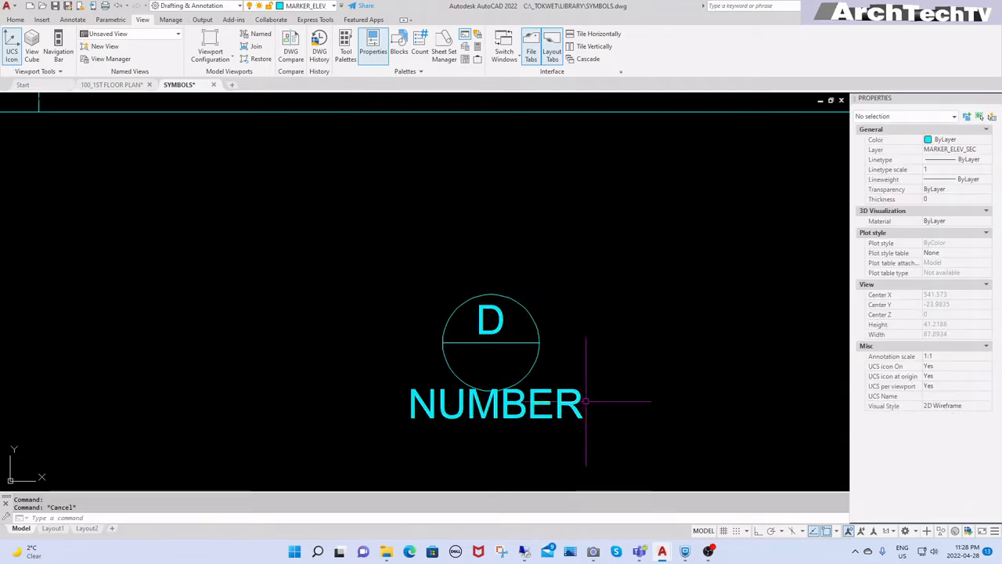
left_click(603, 413)
left_click(532, 419)
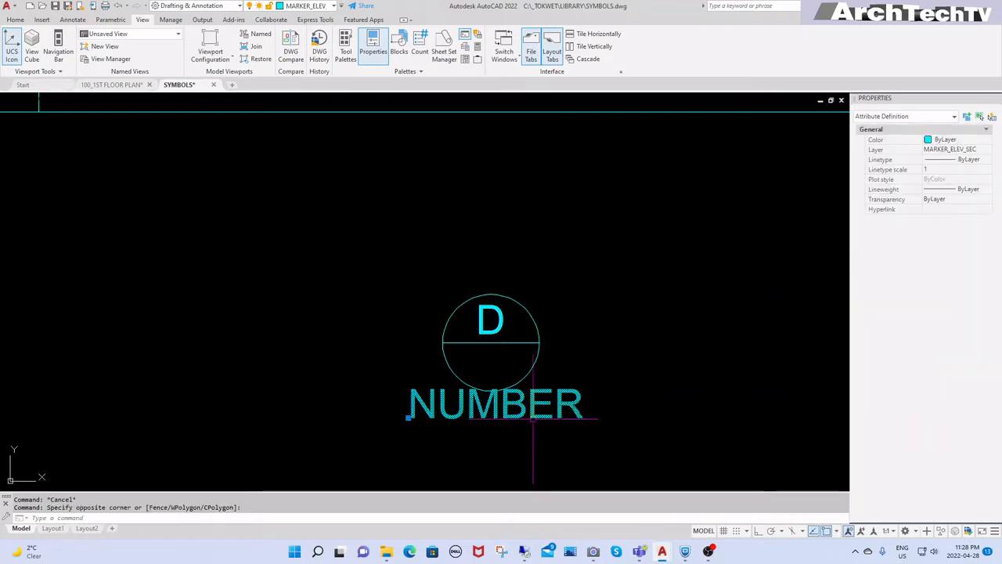
key("Escape")
key("Escape")
Step: Set the justification of the NUMBER attribute to Bottom center
left_click(576, 404)
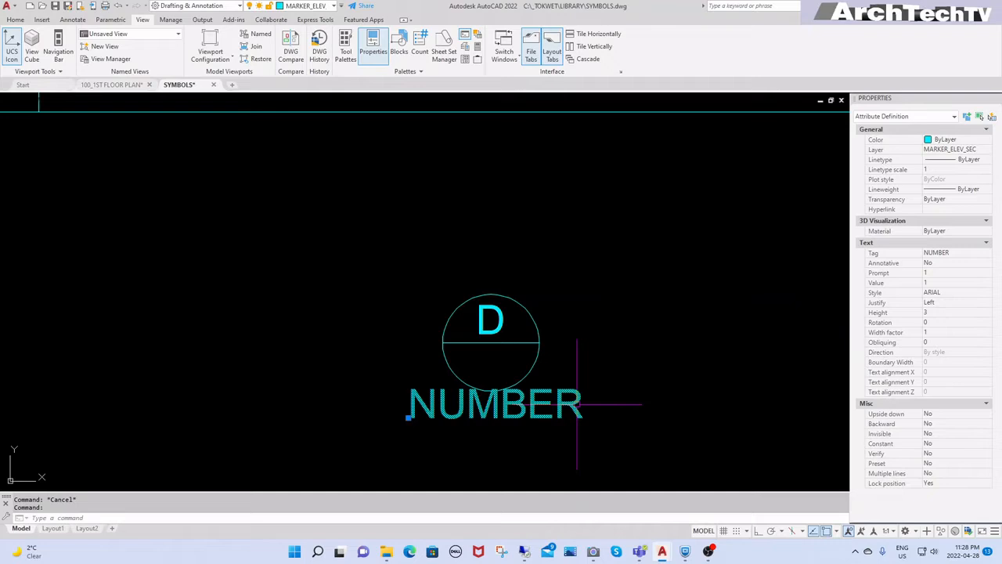
left_click(964, 303)
left_click(987, 304)
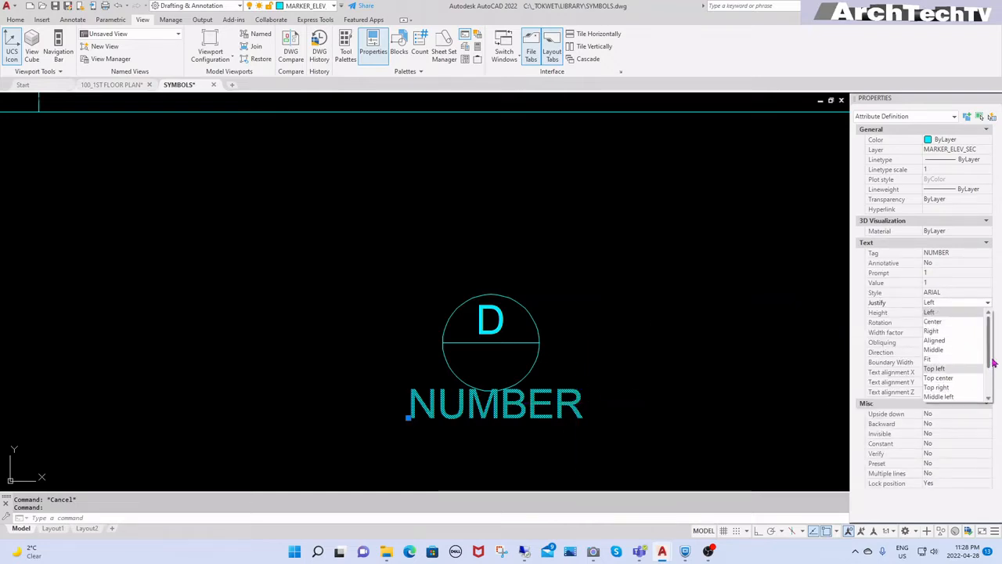
left_click_drag(990, 364, 990, 382)
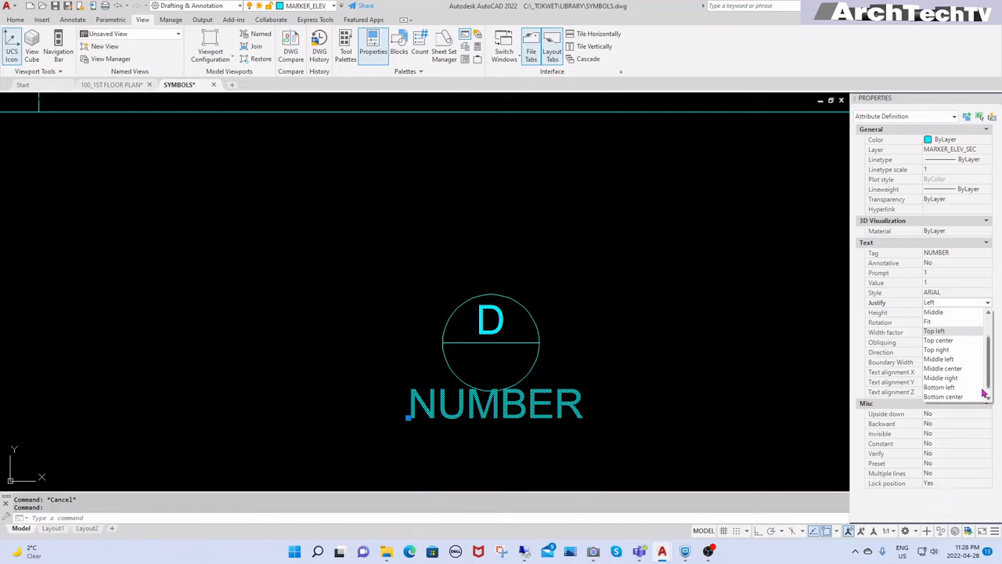
left_click(981, 395)
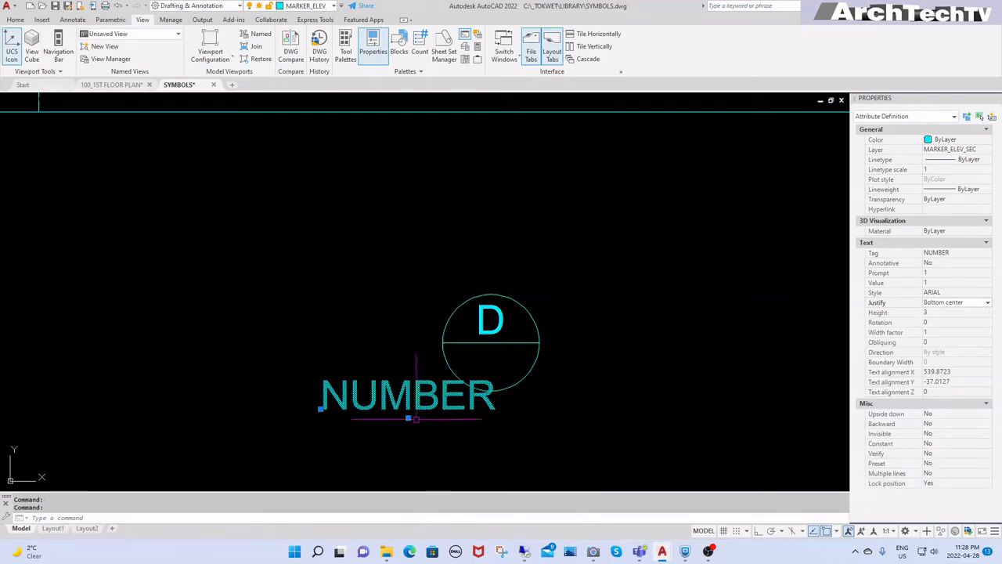
Step: Relocate the bottom-centre alignment point of the NUMBER attribute to a free point just below the circle
left_click(409, 418)
scroll(497, 369, "up", 2)
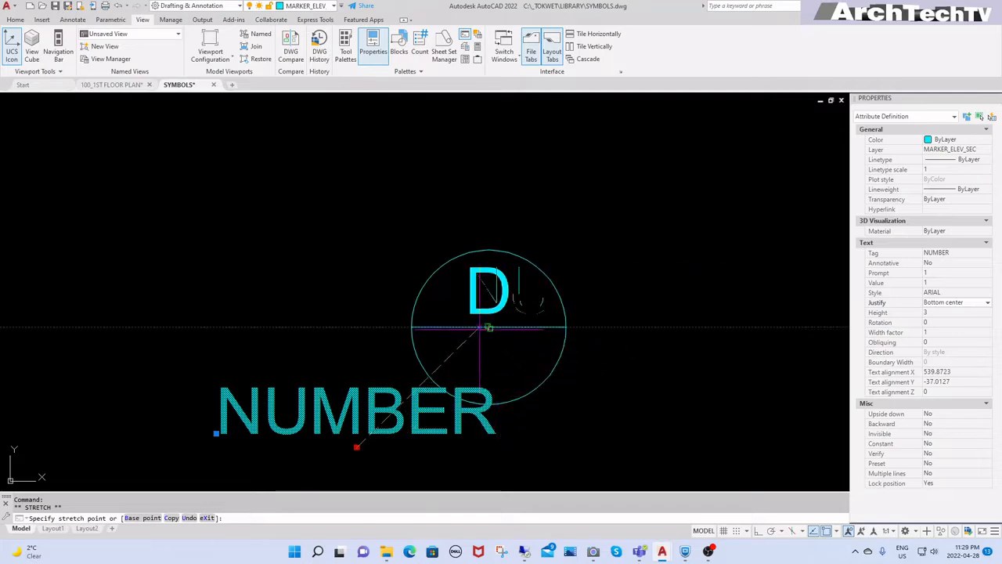
left_click(391, 459)
key("Escape")
key("Escape")
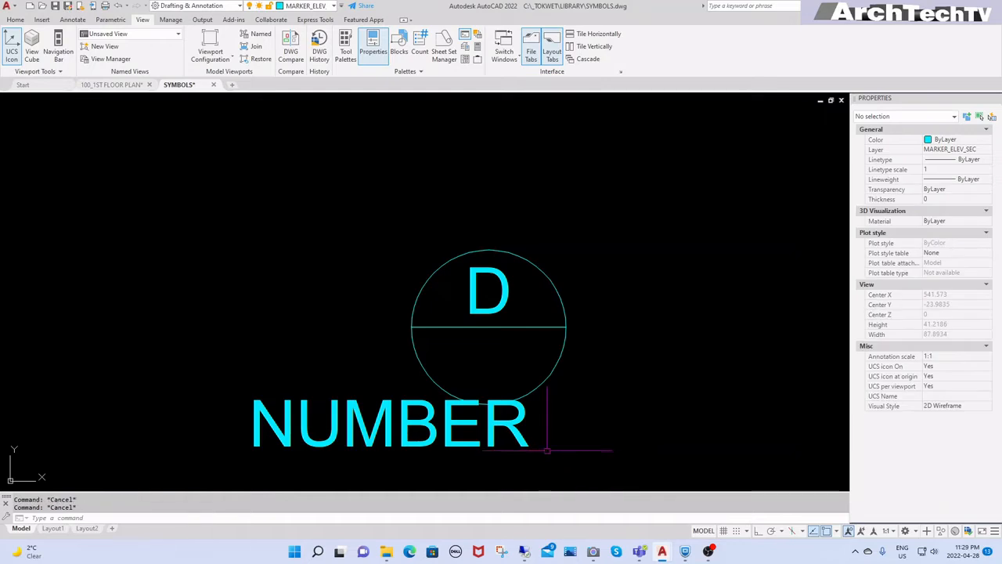
Step: Move the NUMBER attribute into the lower half of the divided circle, roughly centred under the letter "D"
type("m")
key("Return")
left_click(547, 450)
left_click(497, 445)
key("Return")
left_click(573, 447)
left_click(677, 386)
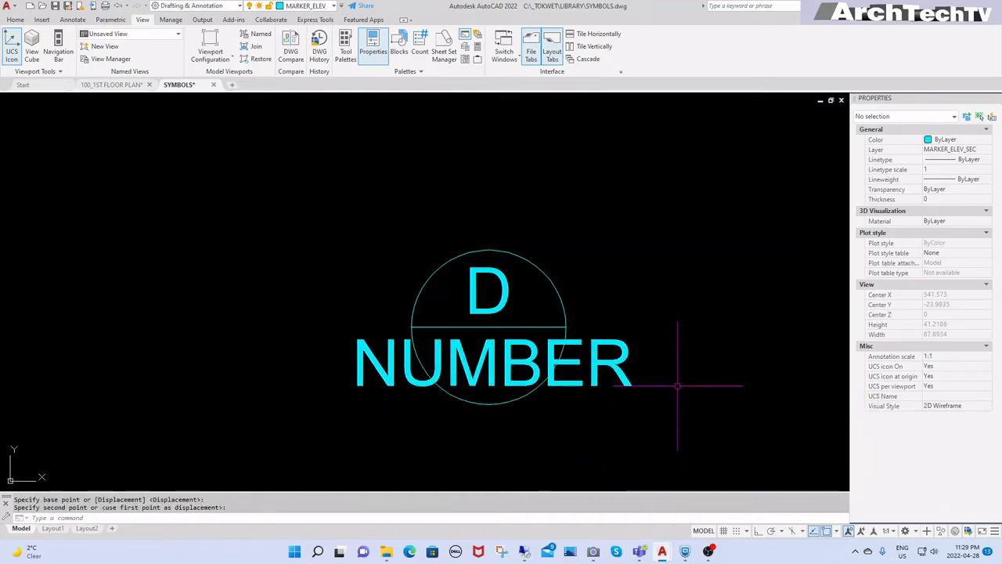
left_click(660, 327)
left_click(584, 369)
key("Escape")
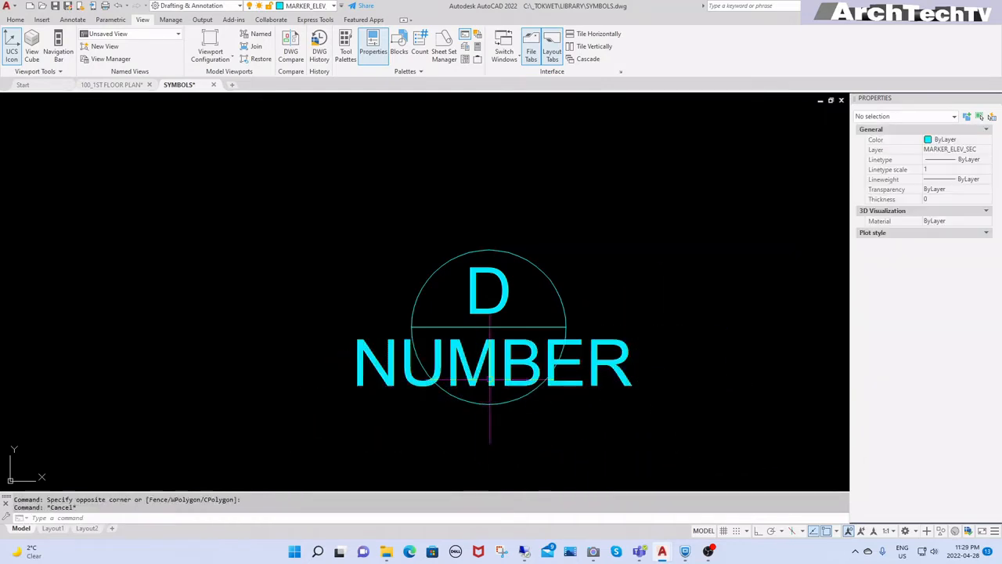
key("Escape")
Step: Create a cyan layer named MARKER_DOOR based on MARKER_ELEV_SEC and make it the current layer
scroll(425, 402, "down", 4)
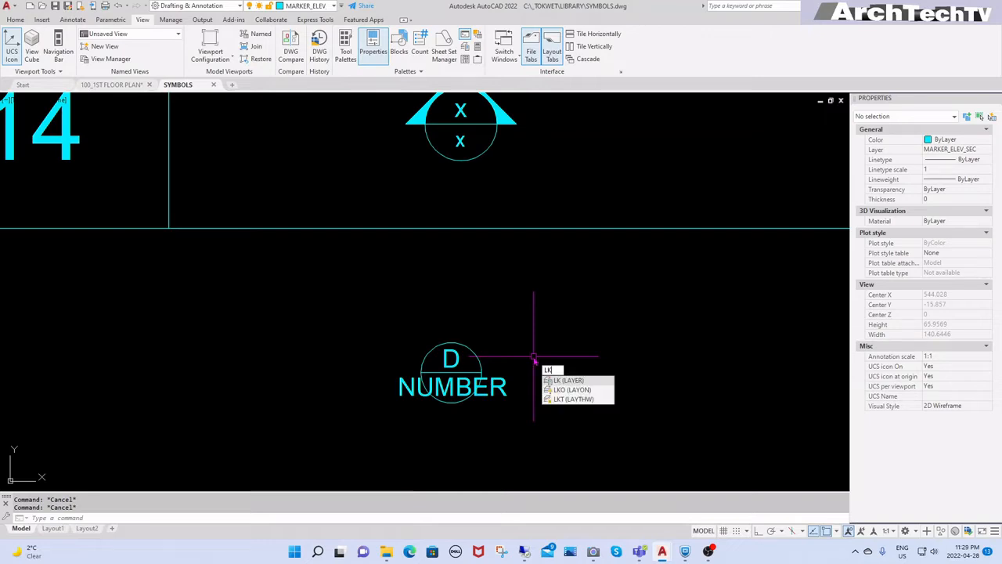
key("Return")
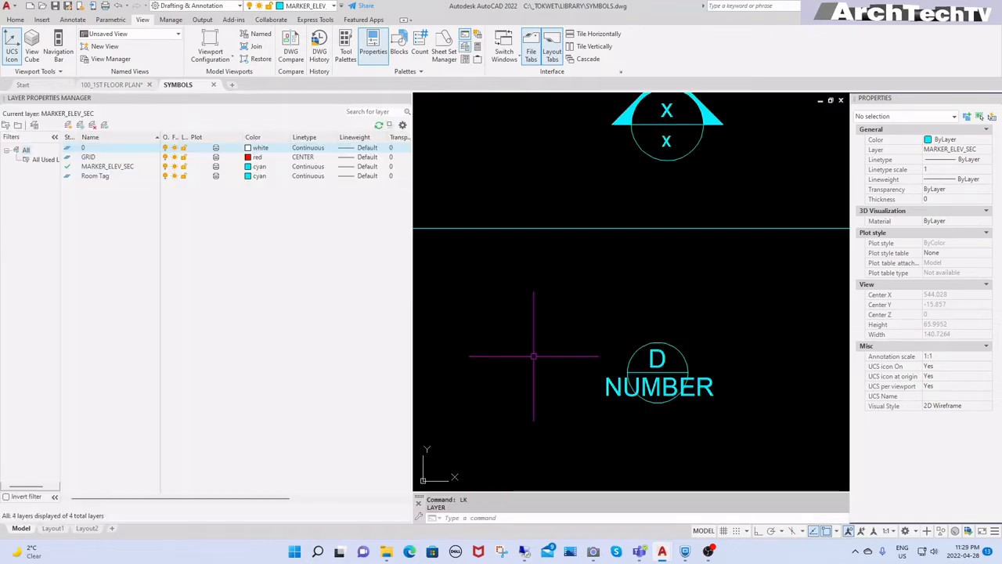
left_click(126, 169)
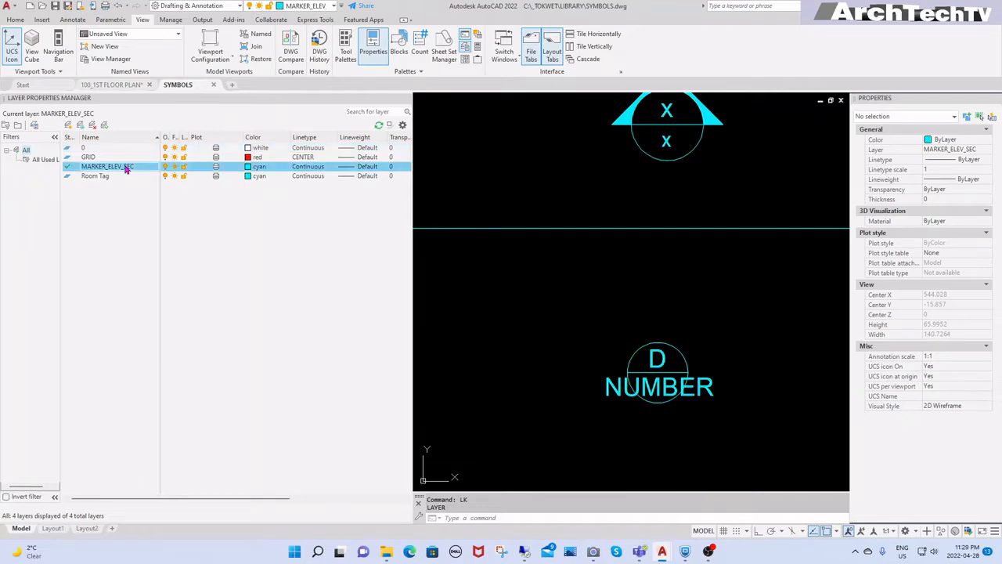
left_click(125, 167)
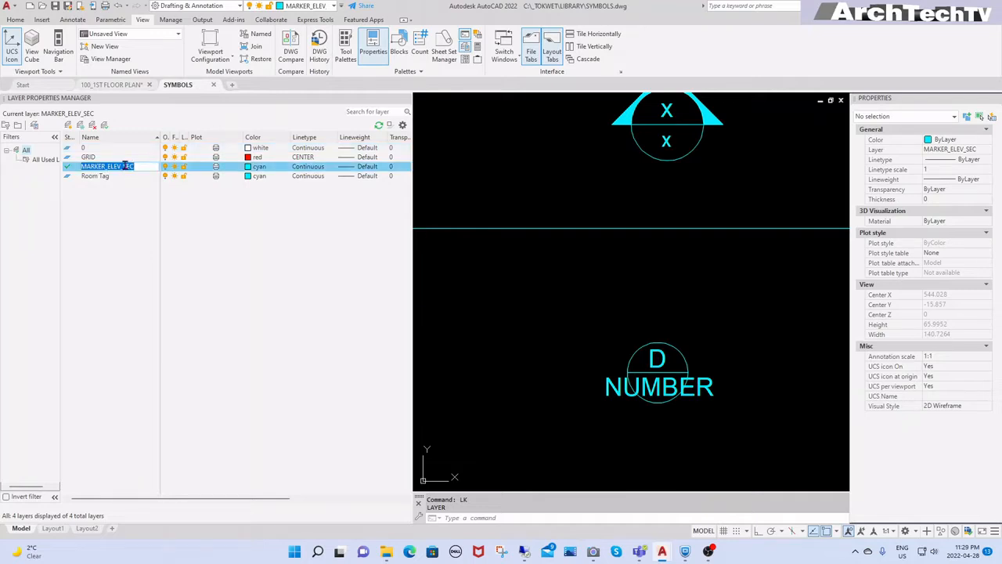
left_click(68, 126)
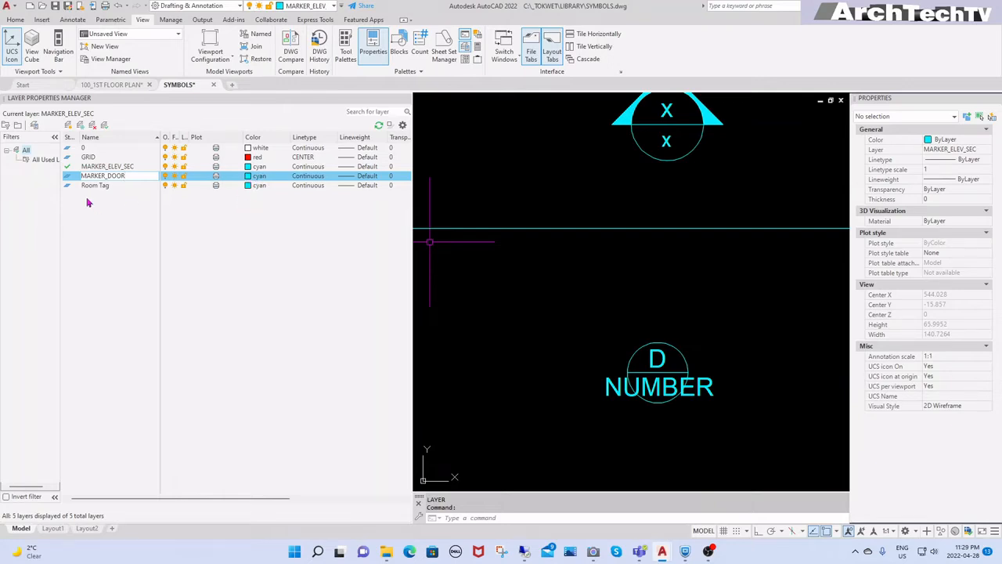
key("Return")
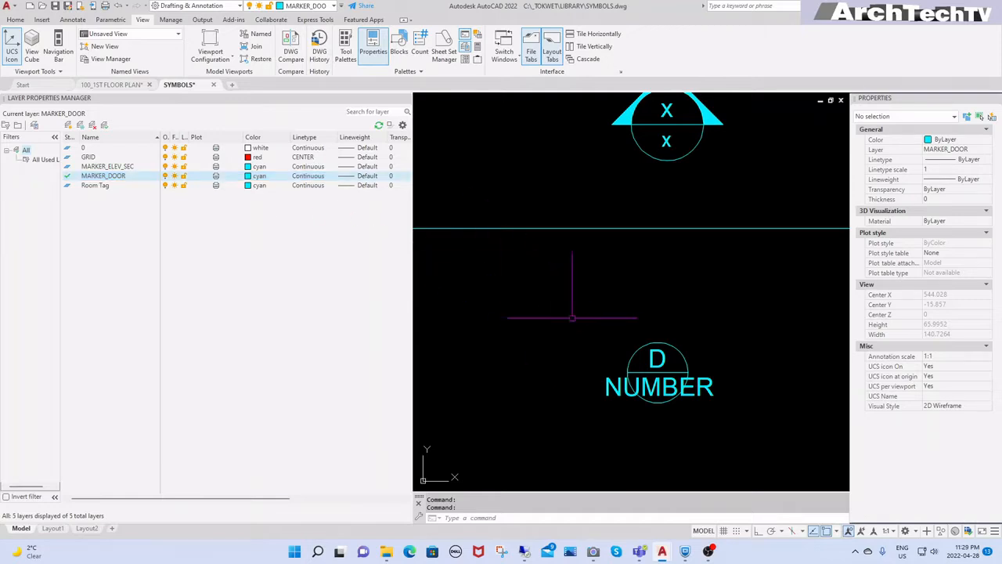
Step: Assign the circle, dividing line, letter "D" and NUMBER attribute to the MARKER_DOOR layer
scroll(525, 317, "down", 2)
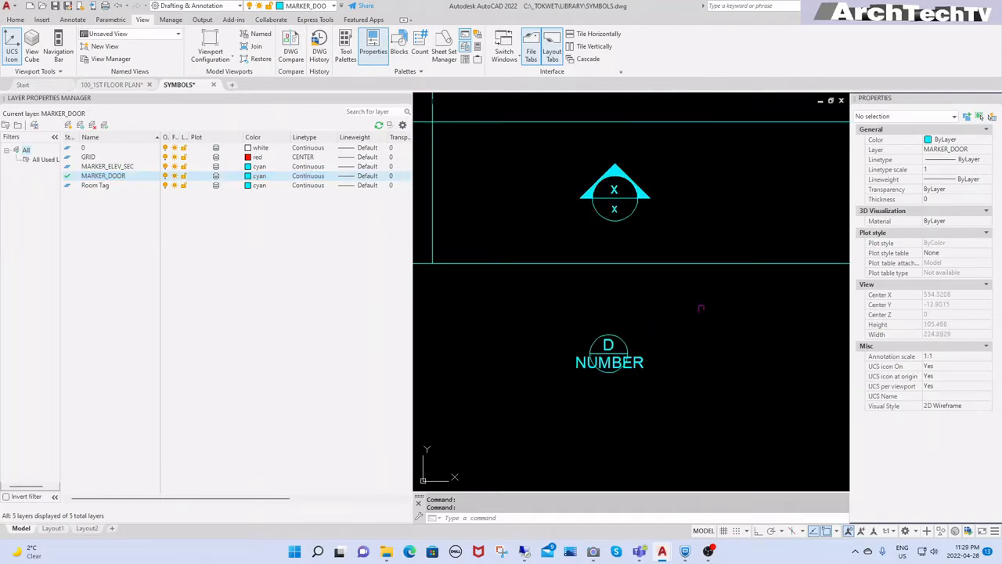
left_click(701, 307)
left_click(496, 430)
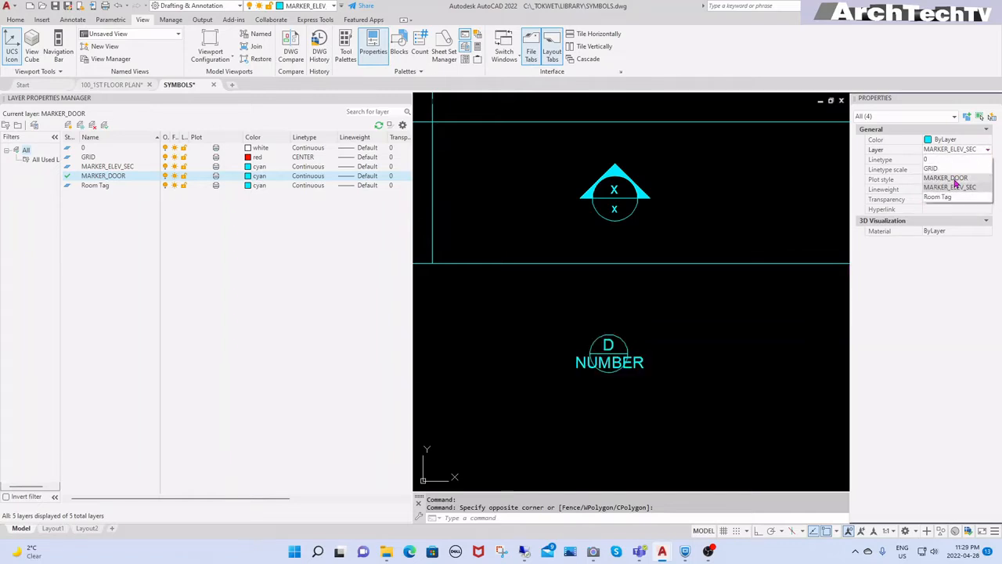
left_click(960, 180)
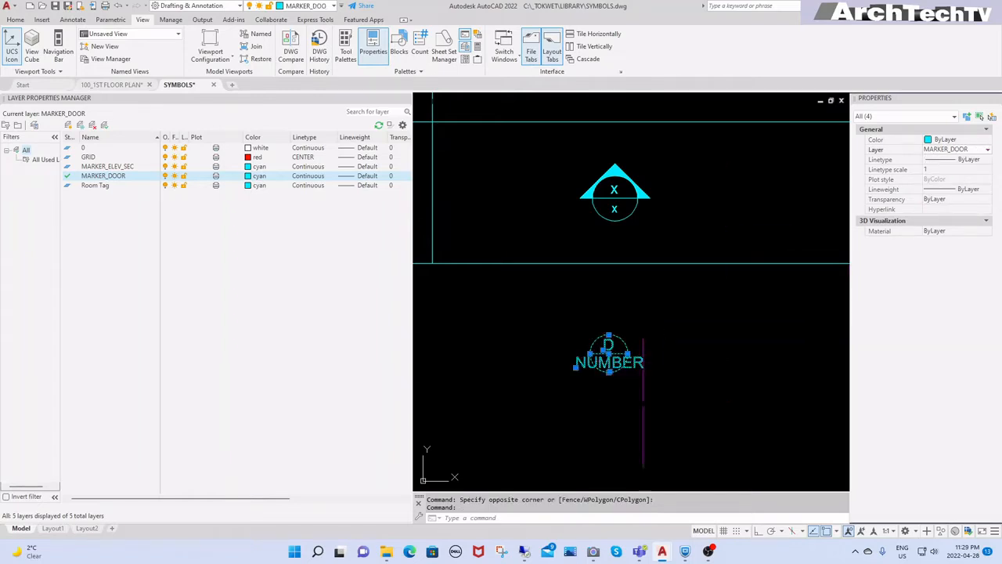
scroll(644, 368, "up", 2)
key("Escape")
key("Escape")
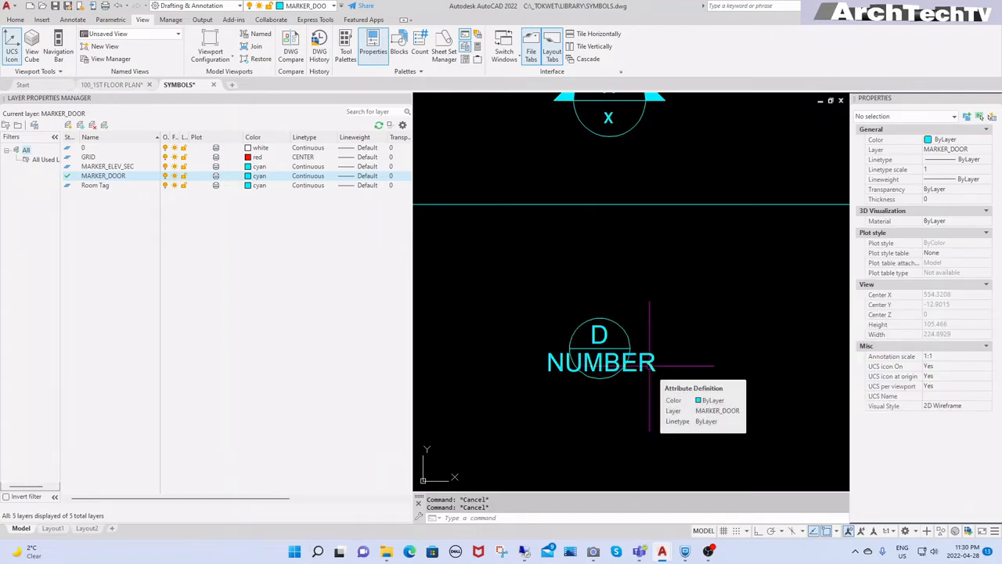
Step: Begin a block definition from all the door marker's objects, with its base point at the midpoint of the dividing line
type("BLOCK")
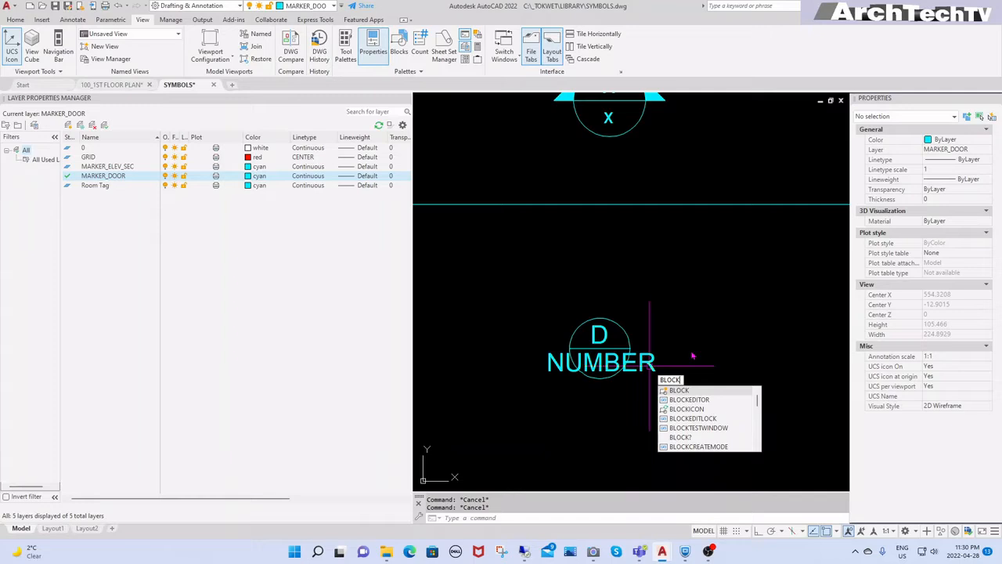
key("Return")
left_click(651, 247)
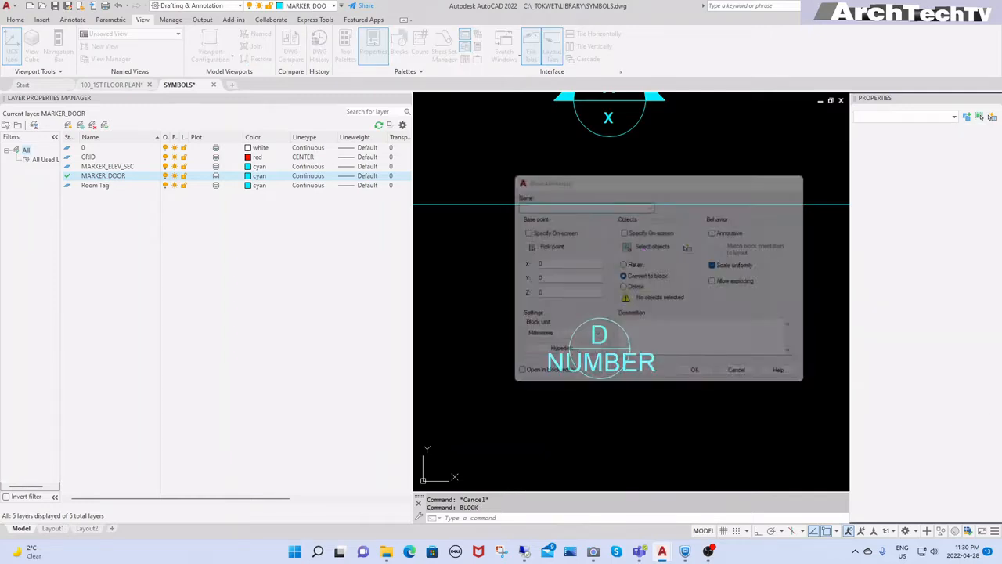
left_click_drag(728, 299, 496, 429)
key("Return")
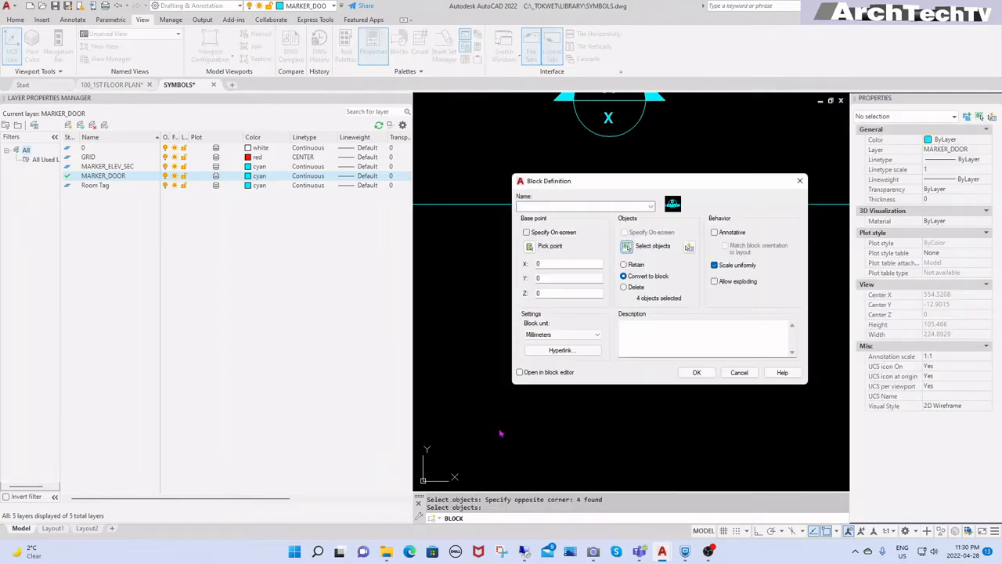
left_click(530, 249)
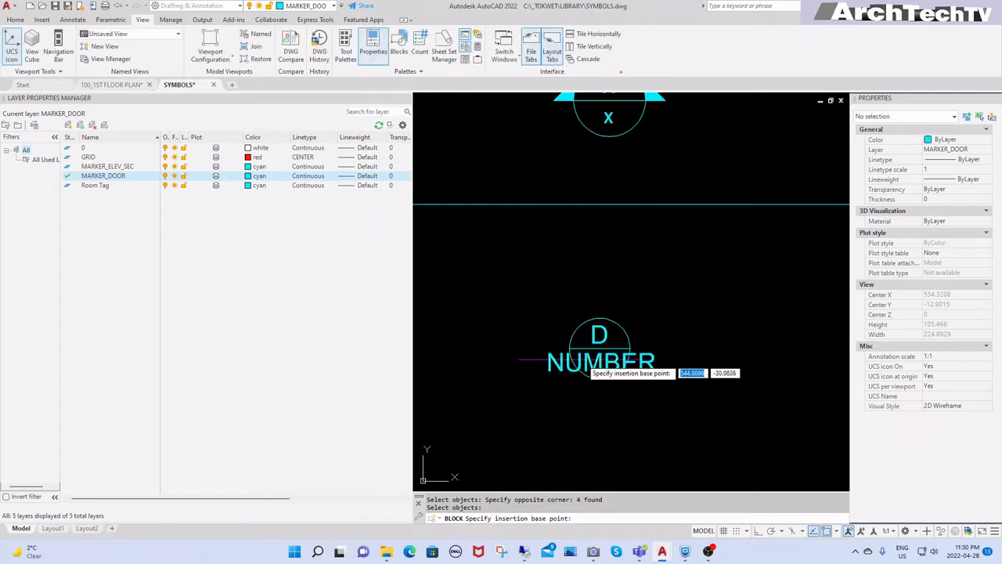
scroll(614, 344, "up", 5)
left_click(615, 345)
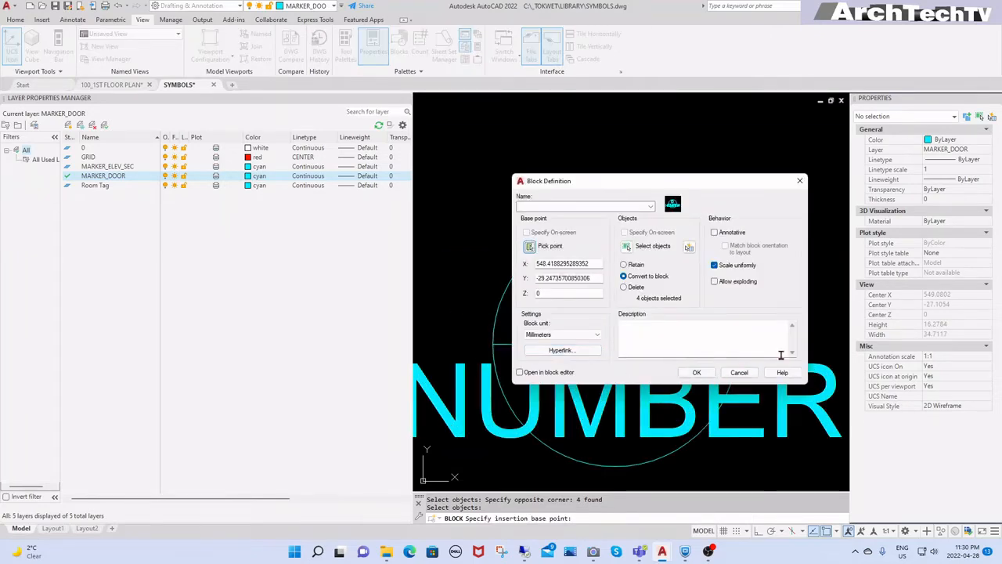
Step: Name the block Marker_Door, create it with attribute value 1, and select the new block
left_click(565, 207)
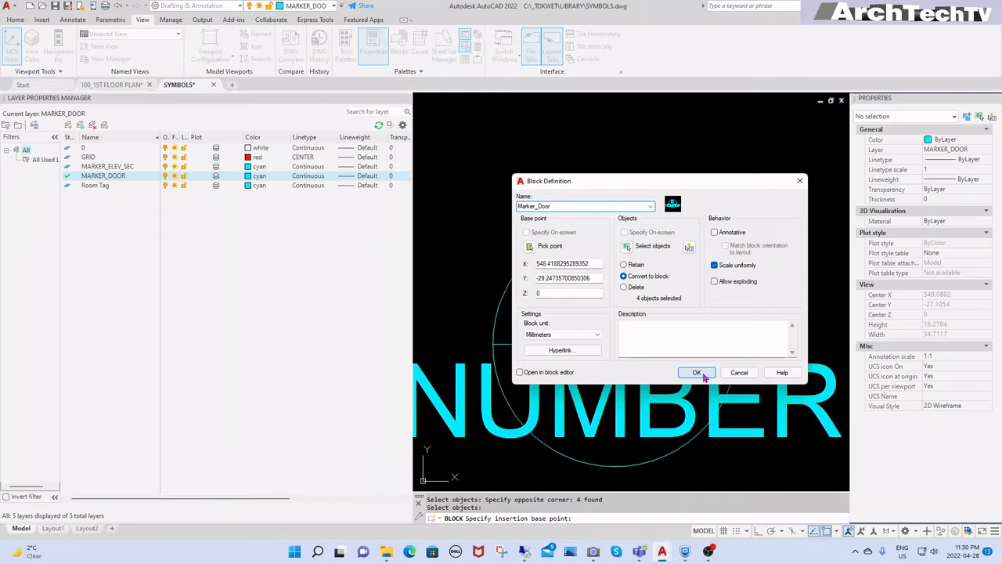
left_click(696, 372)
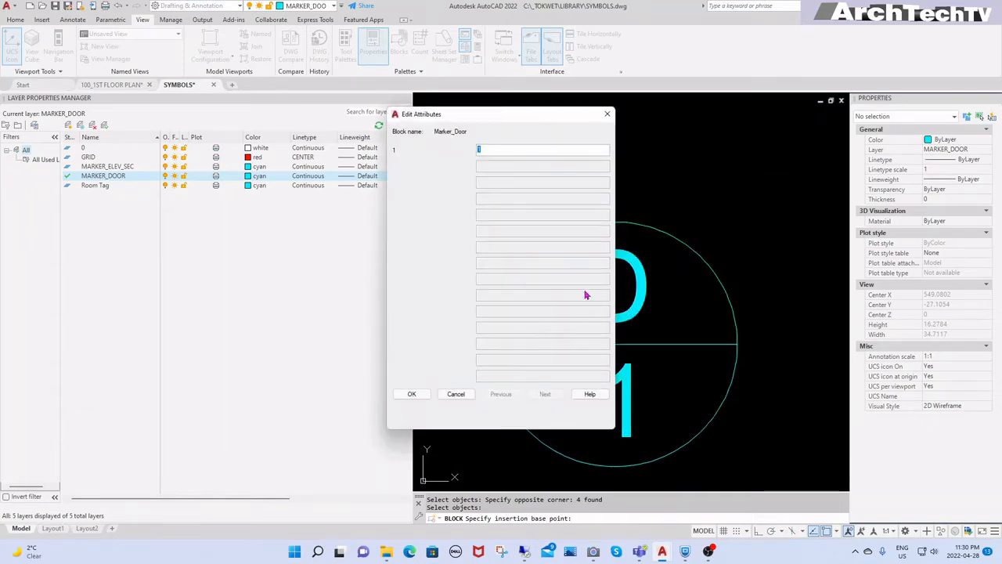
left_click(412, 394)
left_click(696, 272)
left_click(596, 321)
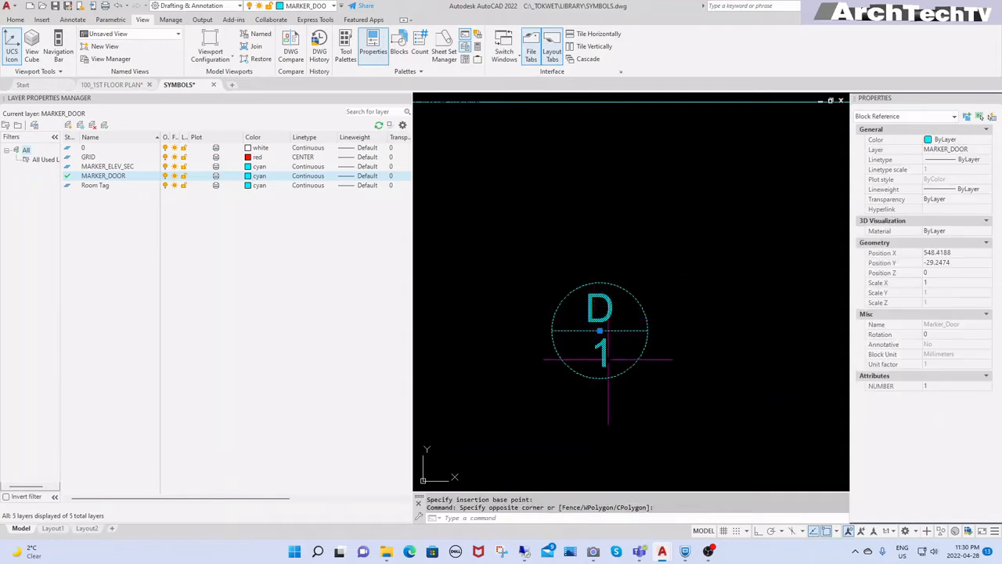
Step: Select the door marker to check that it is a single block, clear the selection and save the drawing
key("Escape")
key("Escape")
left_click(670, 290)
left_click(585, 332)
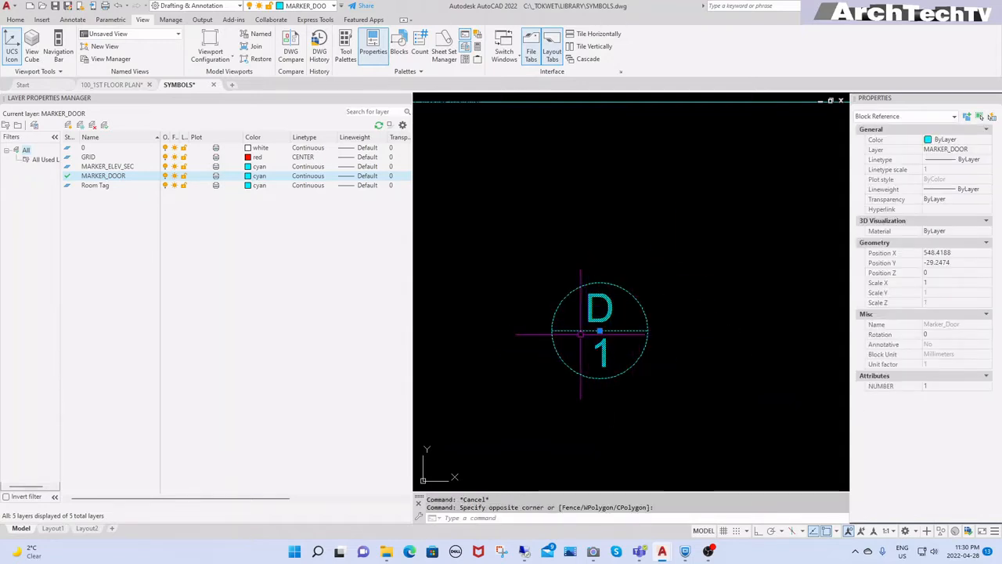
key("Escape")
key("Escape")
type("qsave")
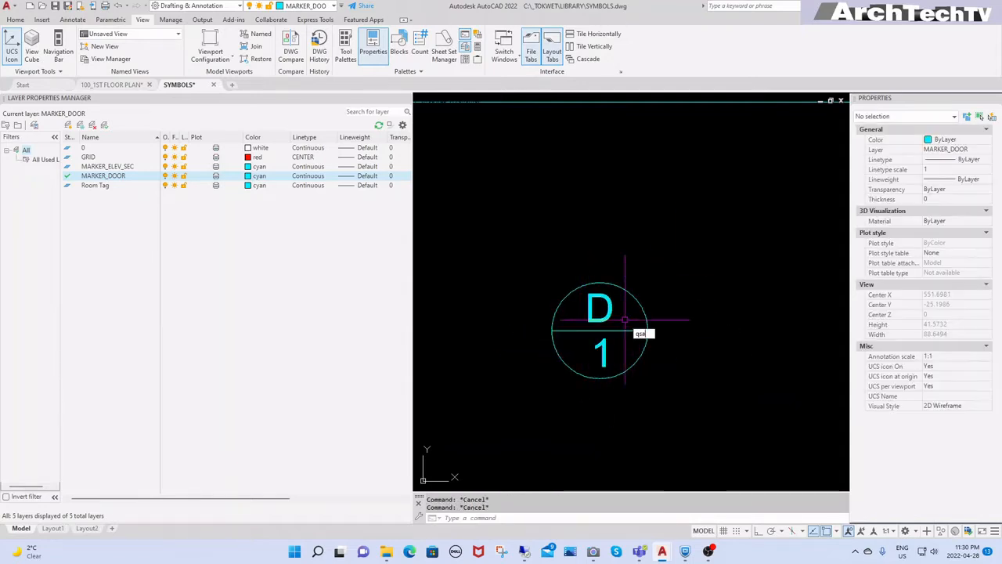
key("Return")
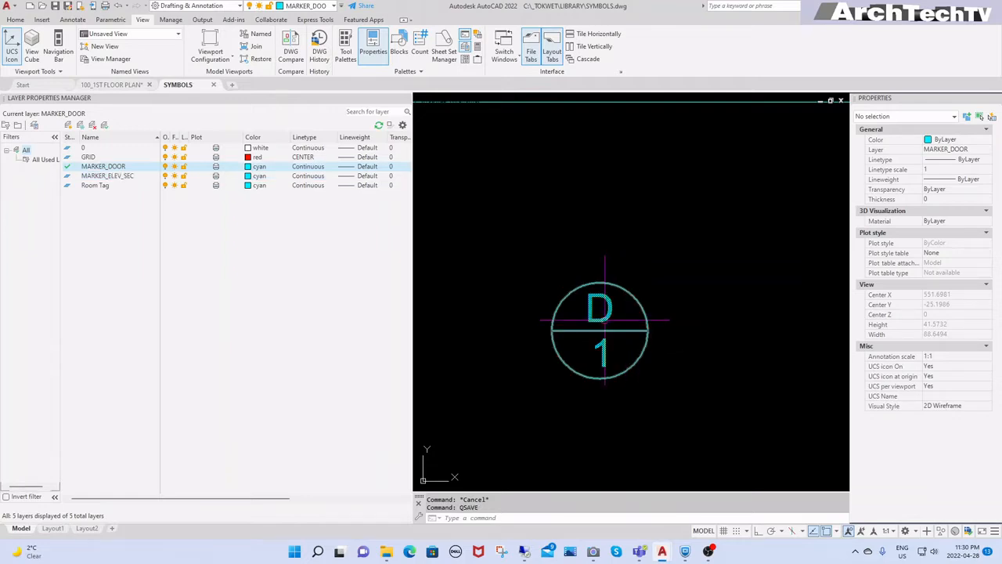
Step: Copy the nested circle out of the door marker block with NCOPY, placing it about 17.25 units horizontally to the right with Ortho on
scroll(449, 326, "down", 4)
scroll(513, 344, "up", 2)
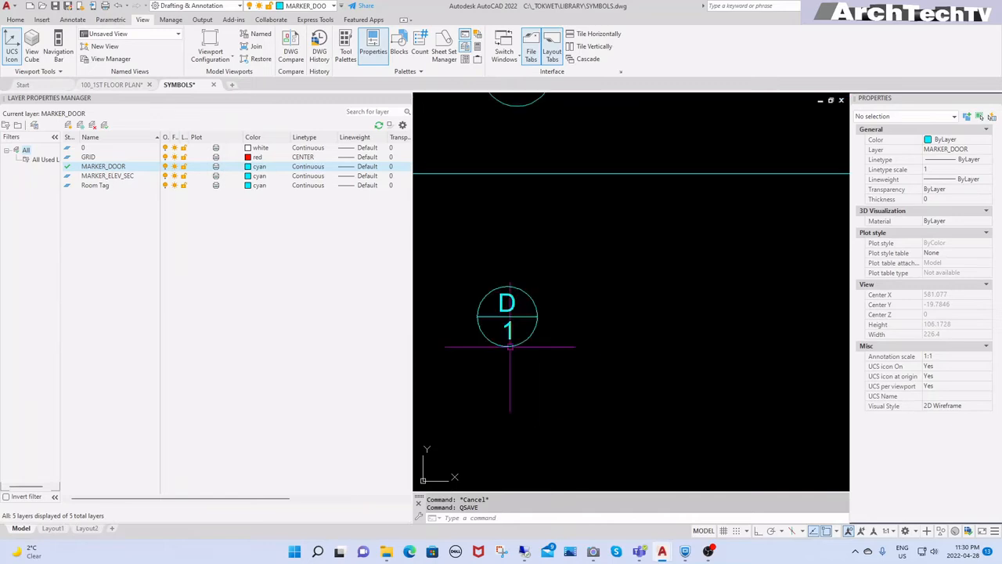
key("Escape")
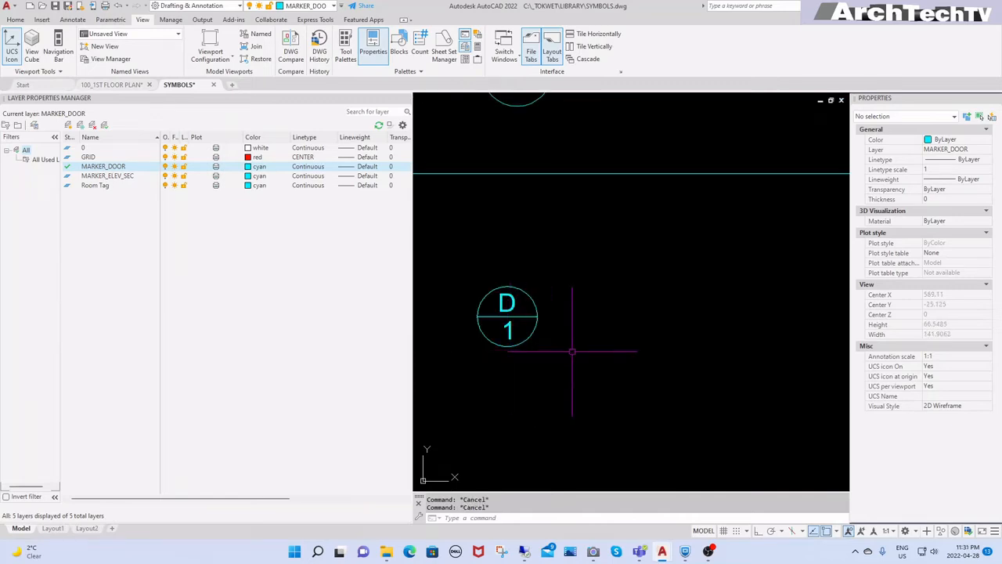
type("ncopy")
key("Return")
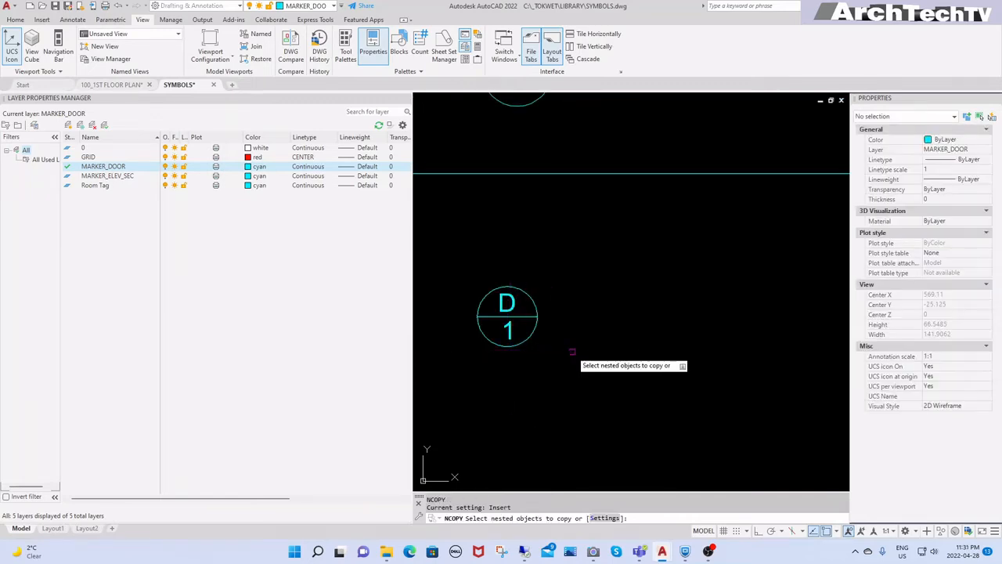
left_click(530, 338)
key("Return")
left_click(499, 374)
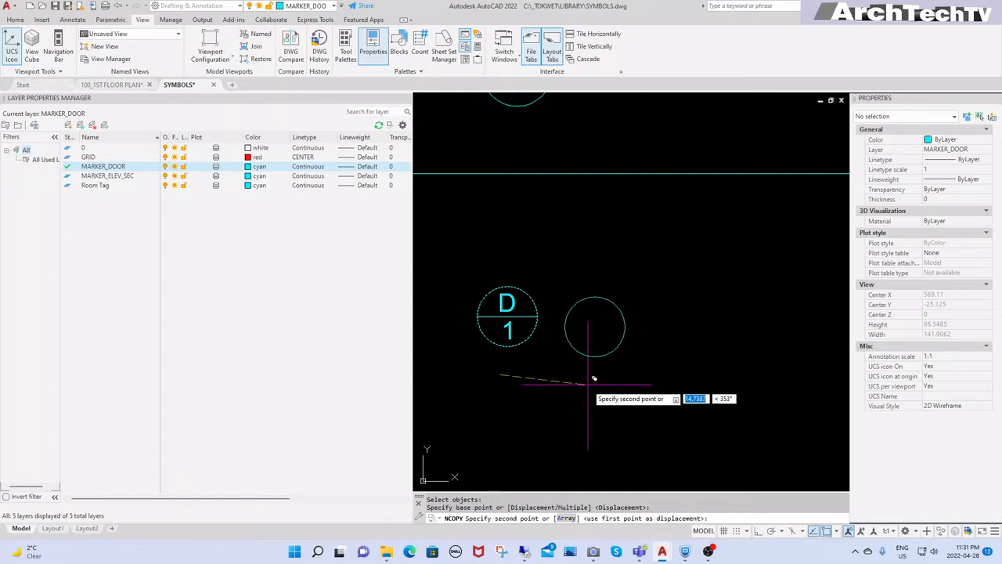
key("F8")
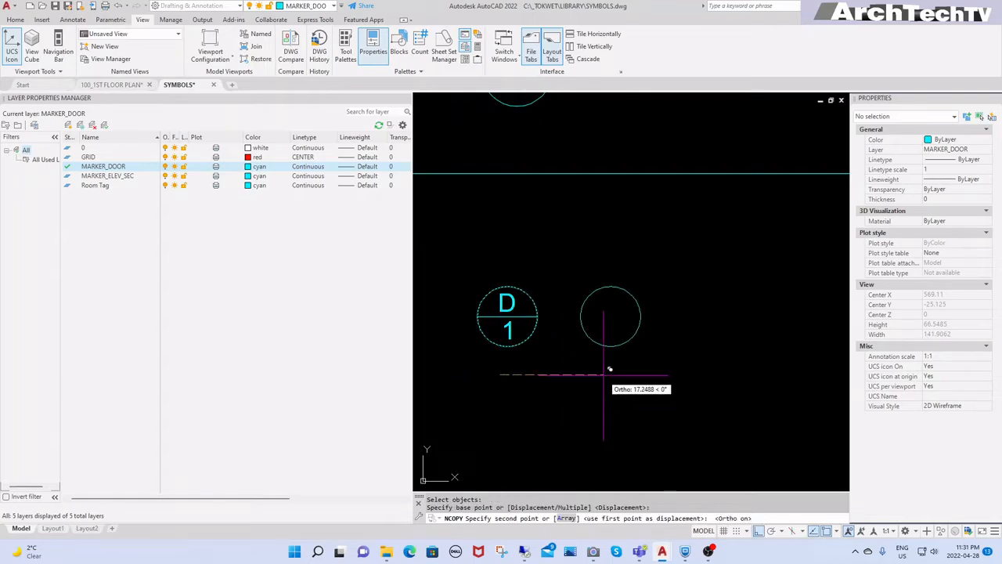
left_click(604, 375)
key("Escape")
key("Escape")
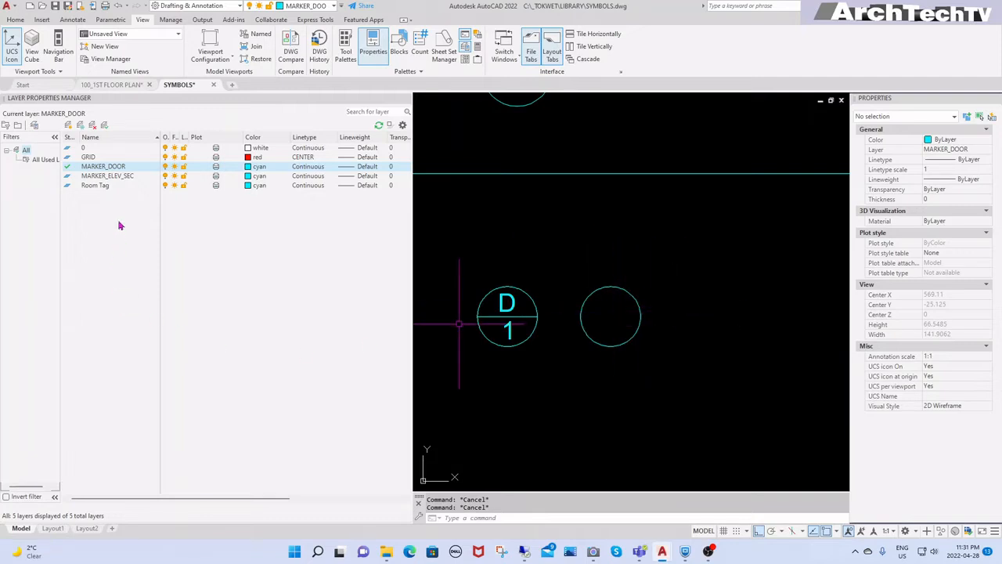
Step: Create a cyan layer named MARKER_WINDOW based on MARKER_DOOR and make it the current layer
left_click(114, 167)
left_click(114, 167)
key("ctrl+c")
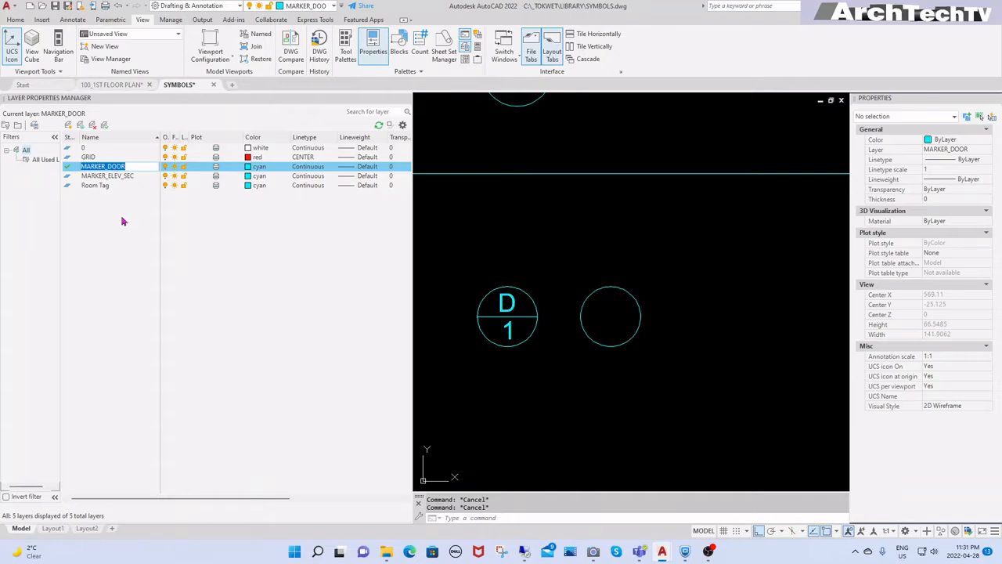
left_click(69, 126)
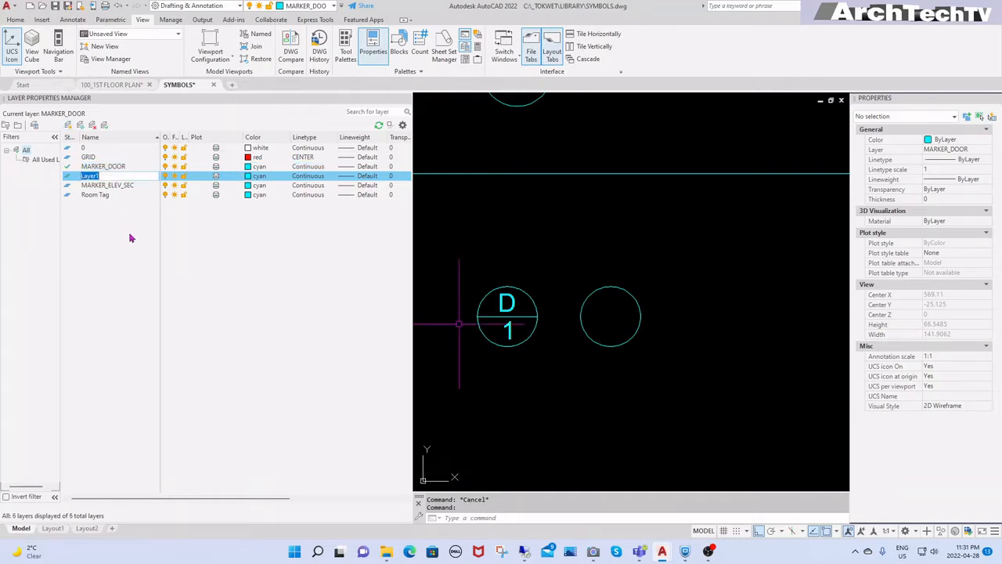
key("ctrl+v")
type("W")
key("Return")
double_click(67, 176)
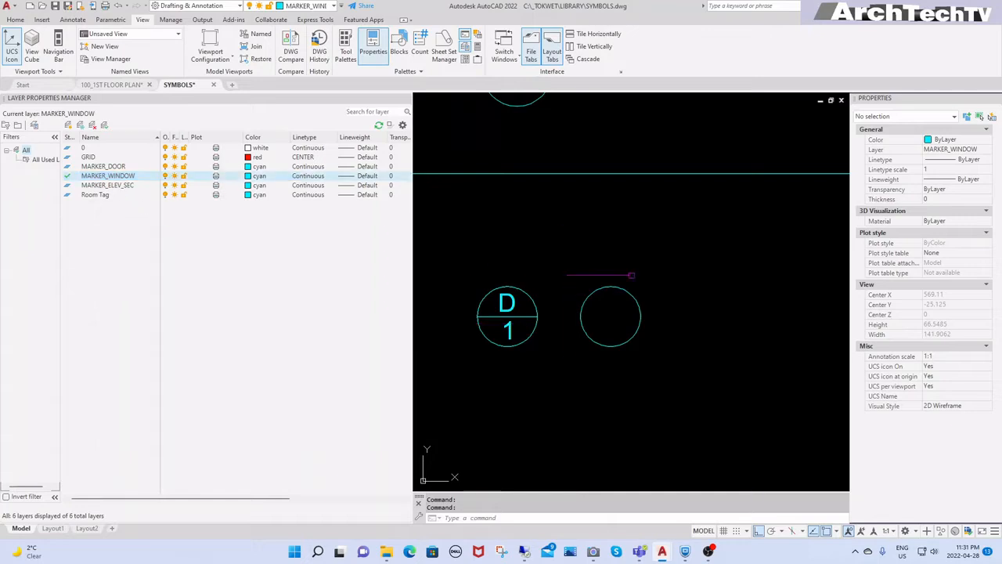
Step: Assign the copied circle to the MARKER_WINDOW layer and clear the selection
left_click(667, 258)
left_click(598, 347)
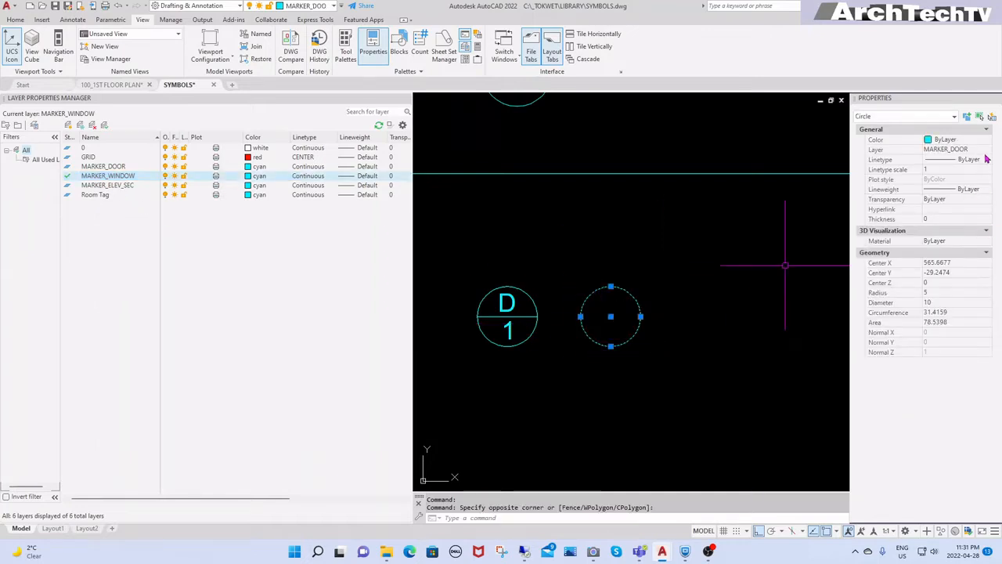
left_click(987, 150)
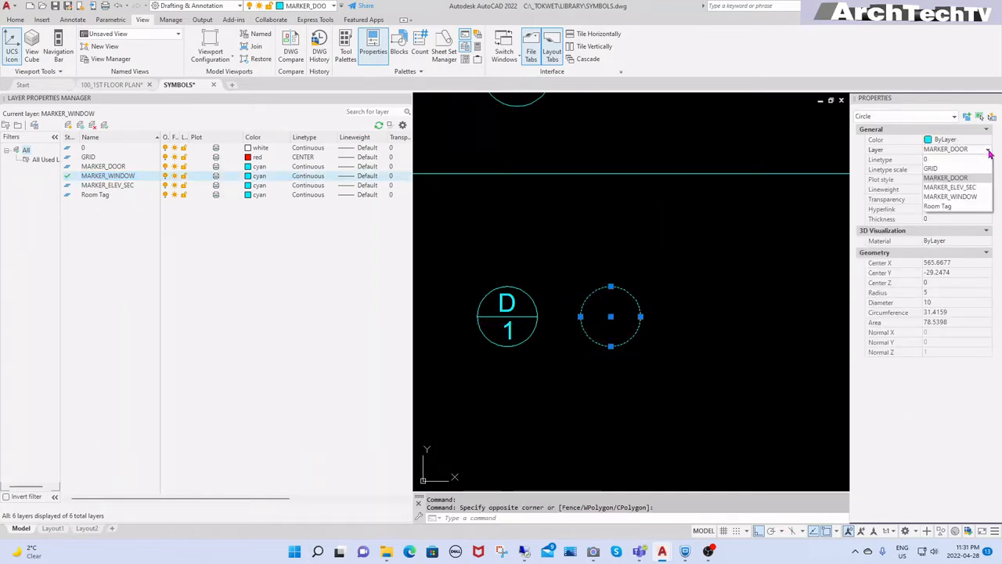
left_click(971, 196)
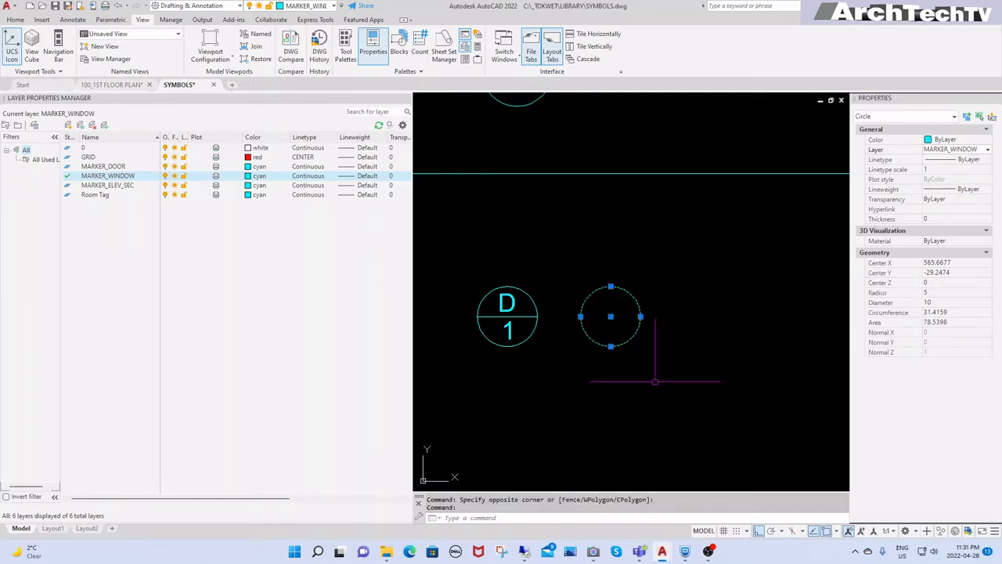
key("Escape")
key("Escape")
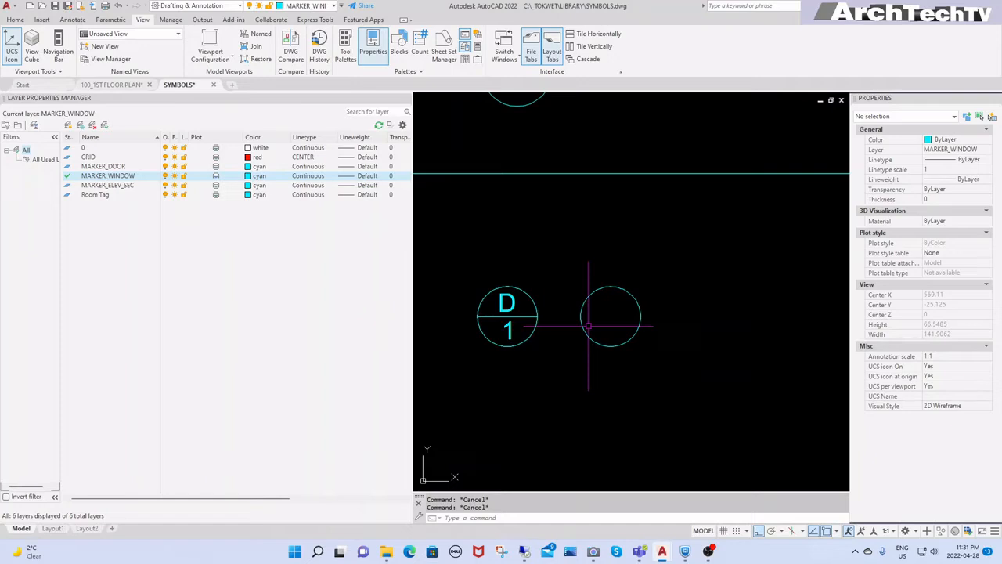
Step: Divide the copied circle into 6 equal segments with the Divide command
type("DI")
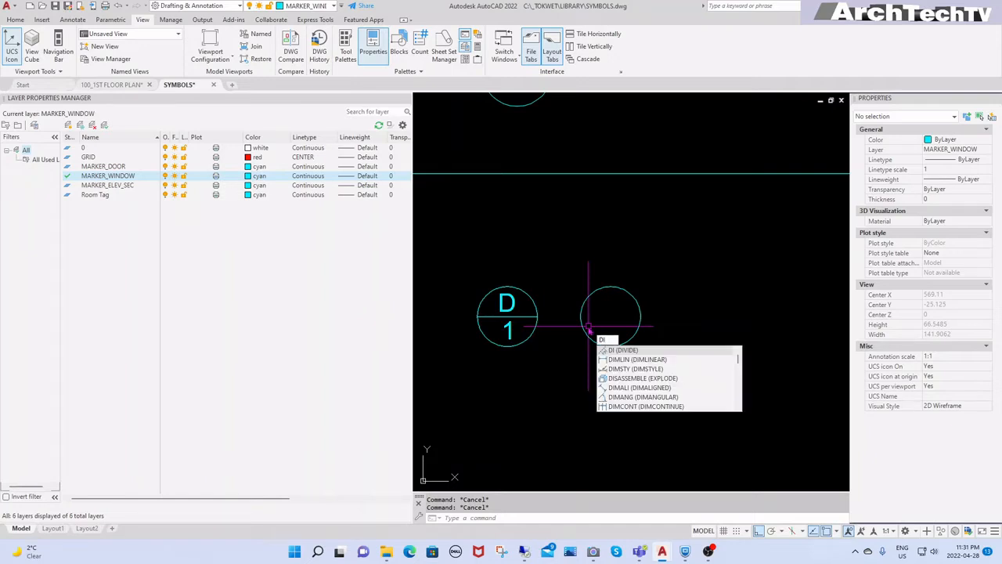
left_click(627, 350)
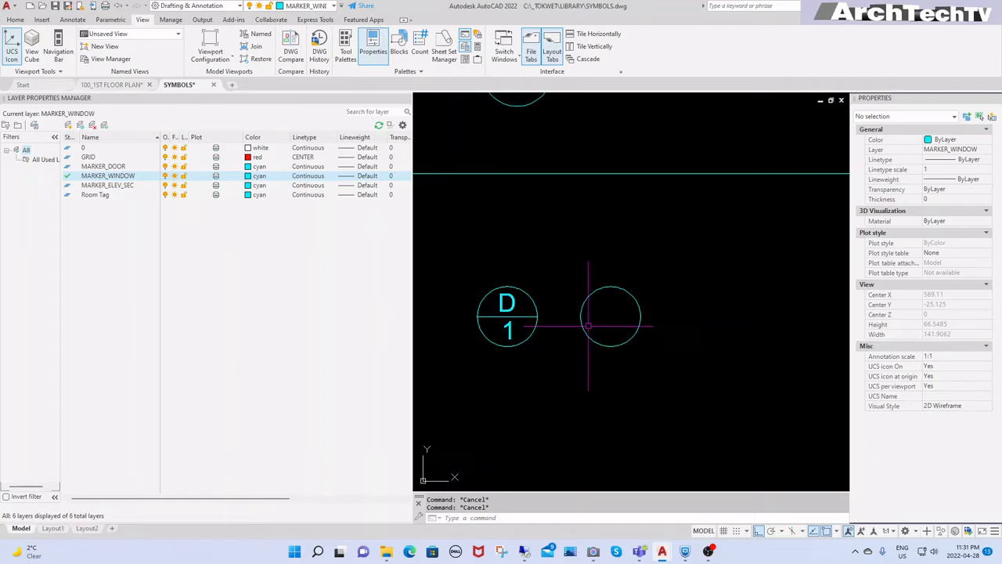
left_click(633, 337)
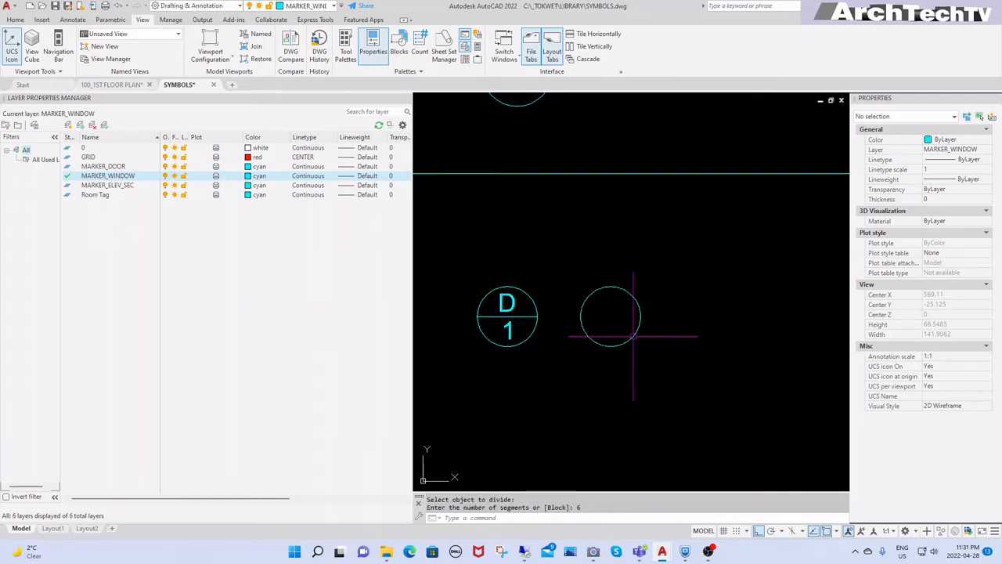
key("Escape")
key("Escape")
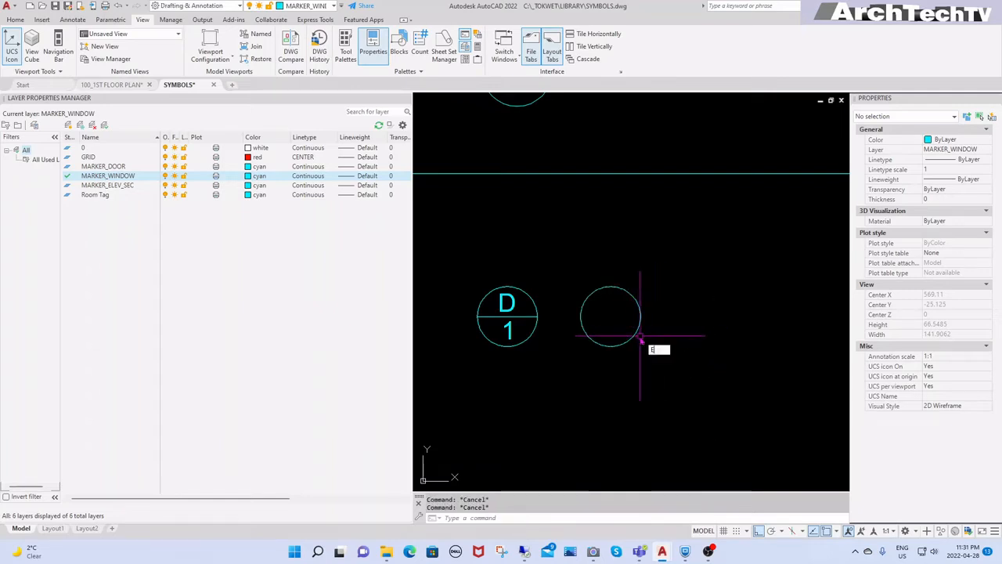
Step: Window-select the division points on the copied circle to check where they lie, leaving the circle itself unselected
left_click_drag(602, 374, 700, 241)
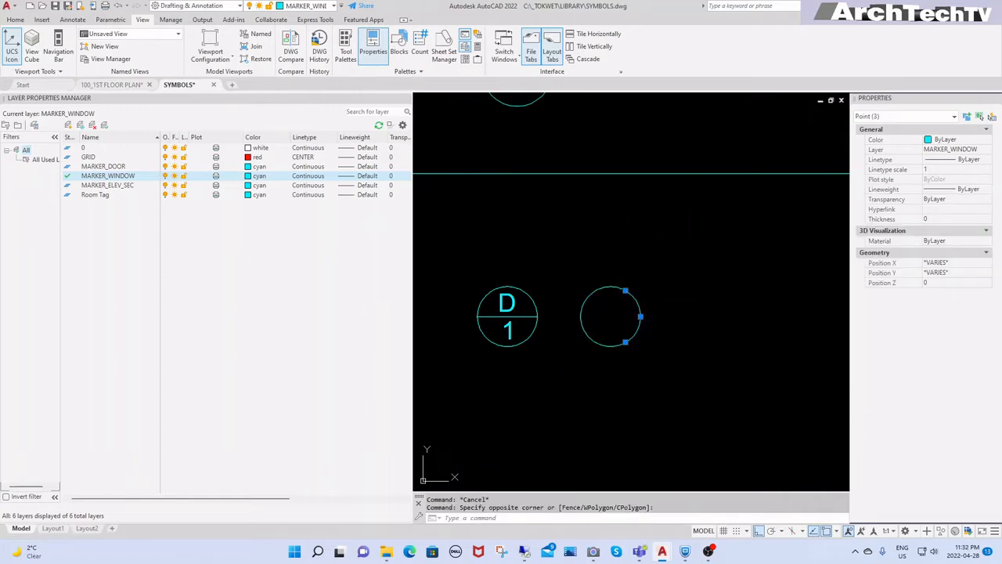
scroll(631, 289, "up", 1)
key("Escape")
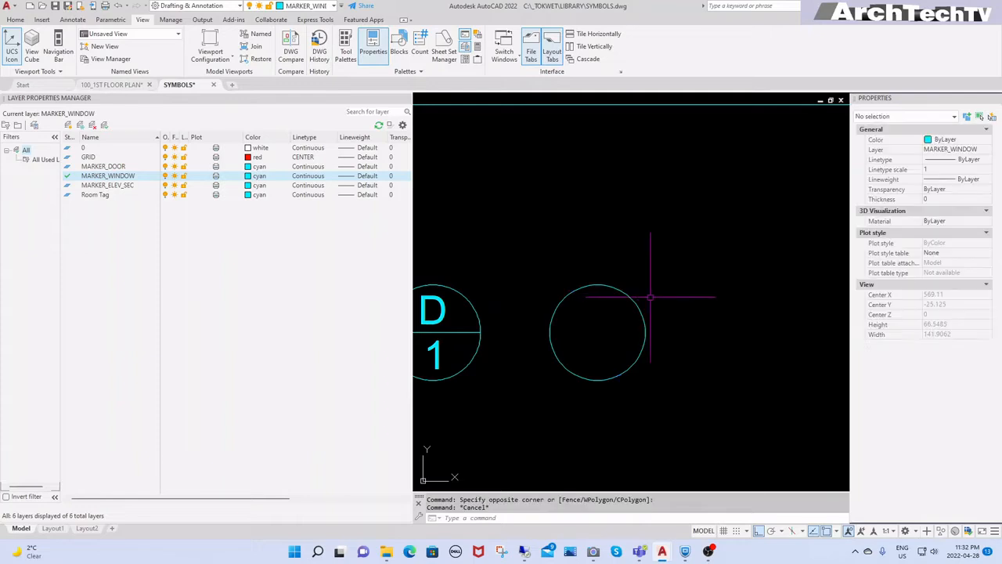
left_click_drag(592, 413, 751, 197)
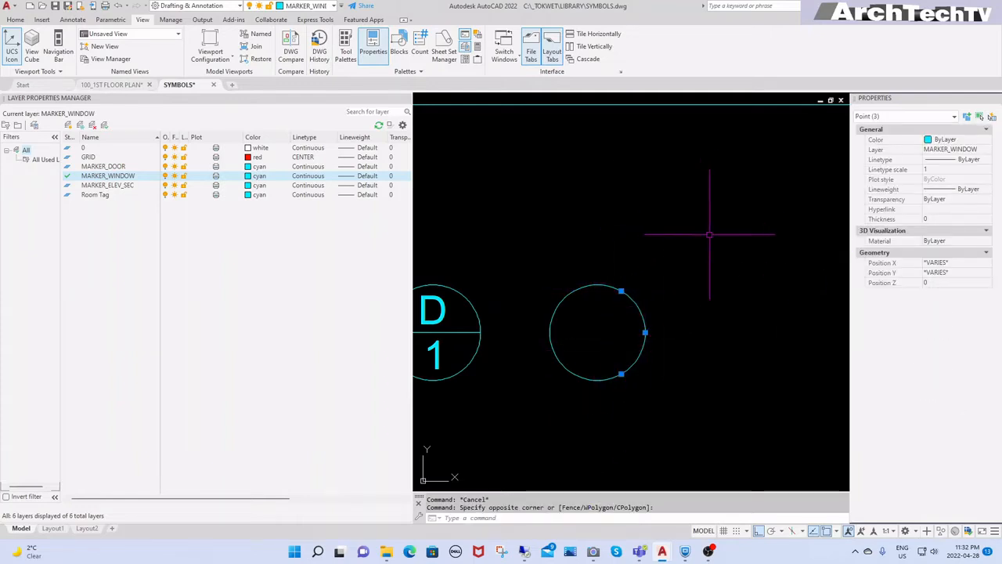
key("Escape")
key("Escape")
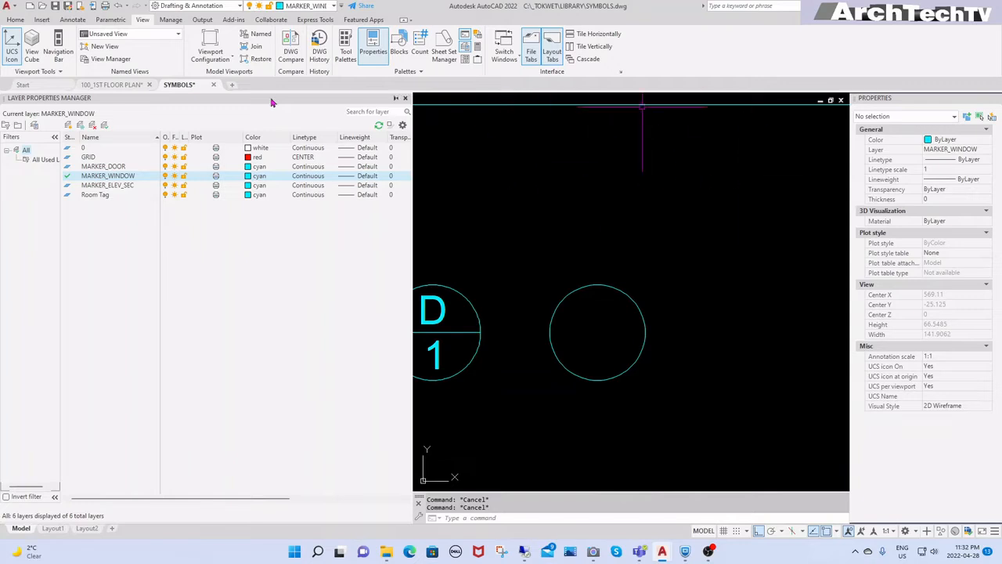
Step: Set the drawing's point style to the circle with an X through it, keeping the size relative to the screen
left_click(15, 19)
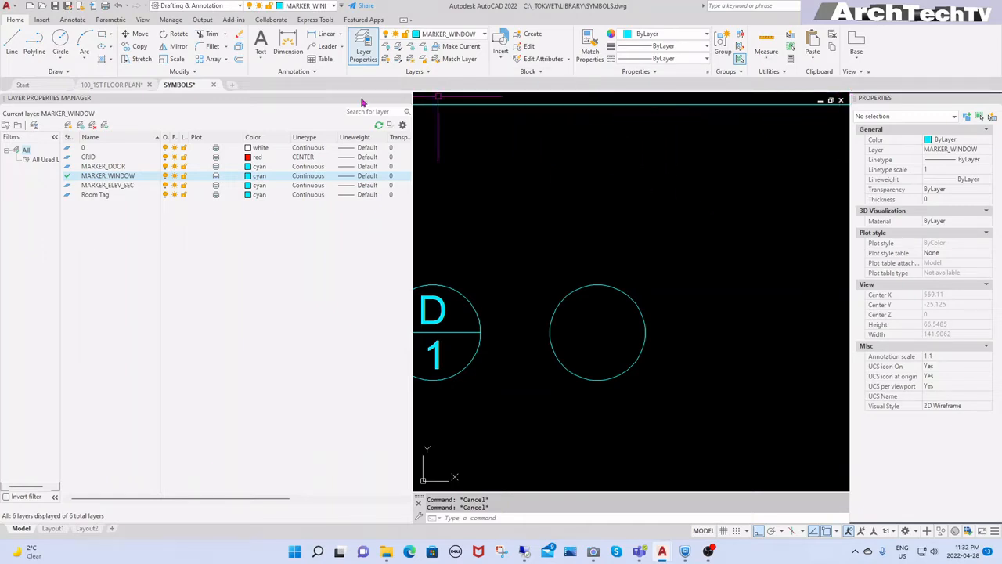
left_click(42, 19)
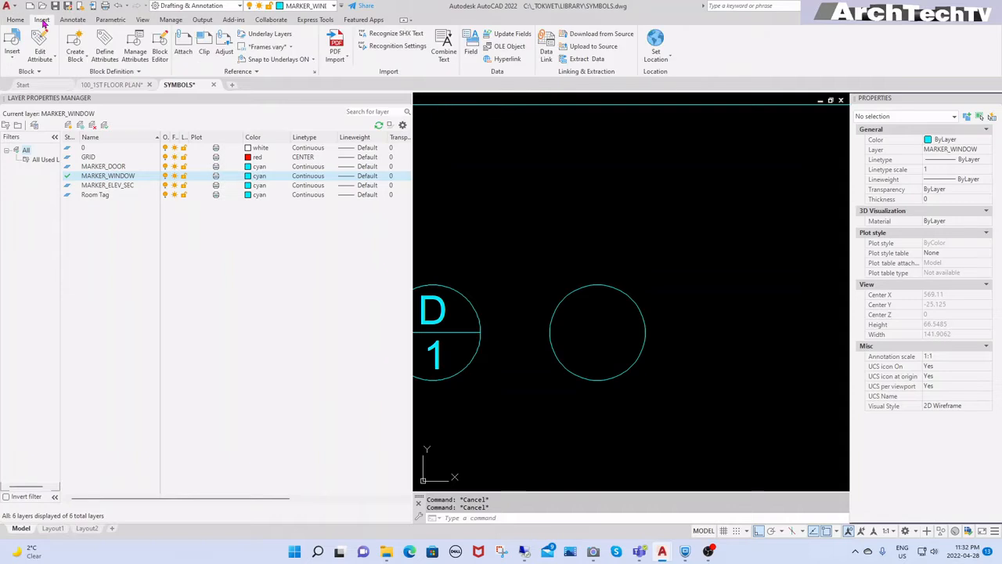
left_click(15, 20)
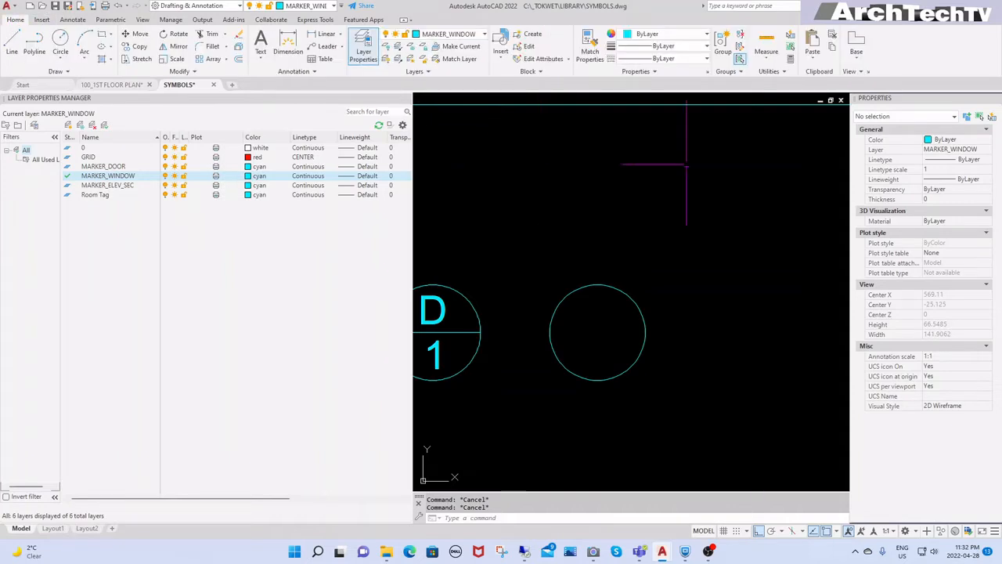
left_click(786, 72)
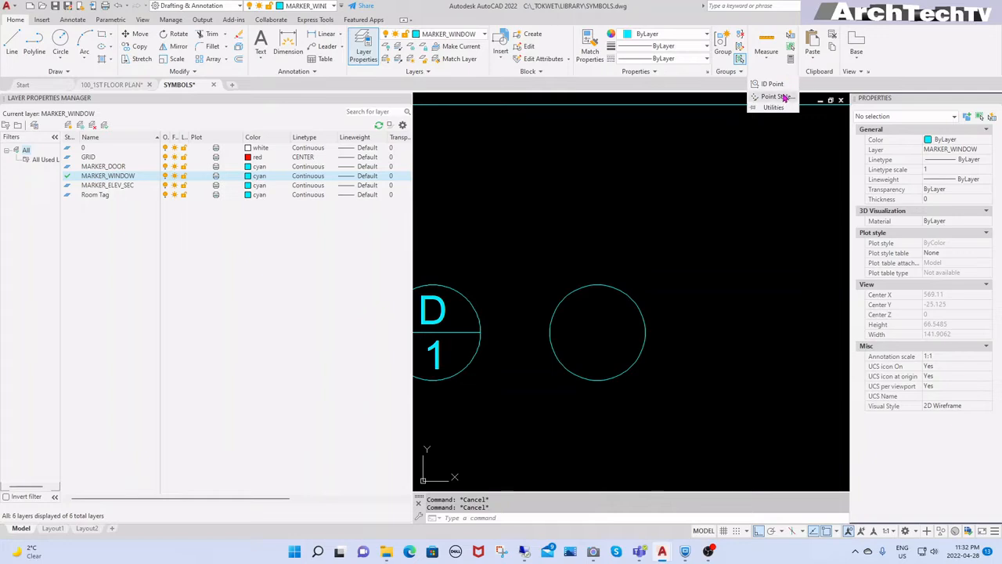
left_click(785, 97)
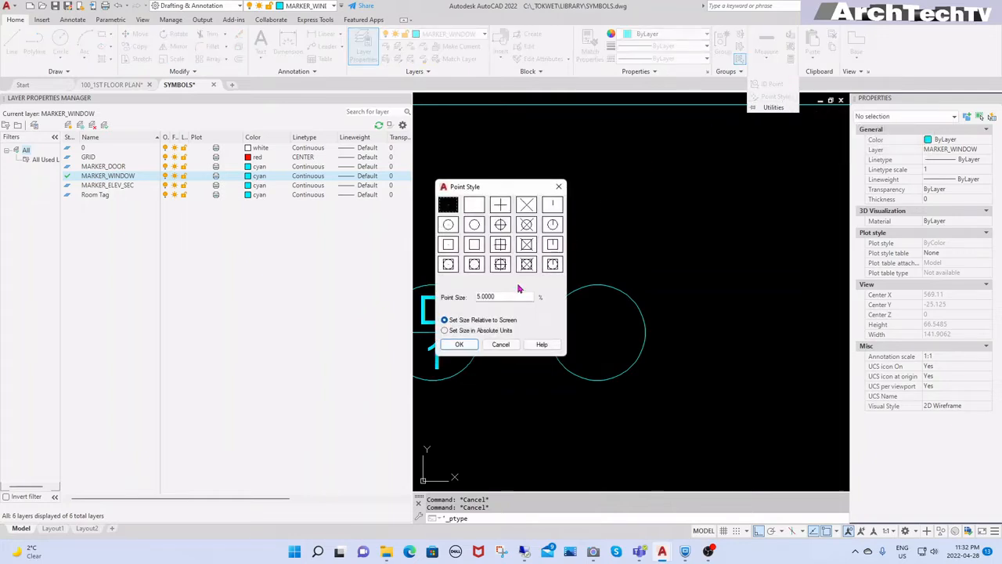
left_click(527, 225)
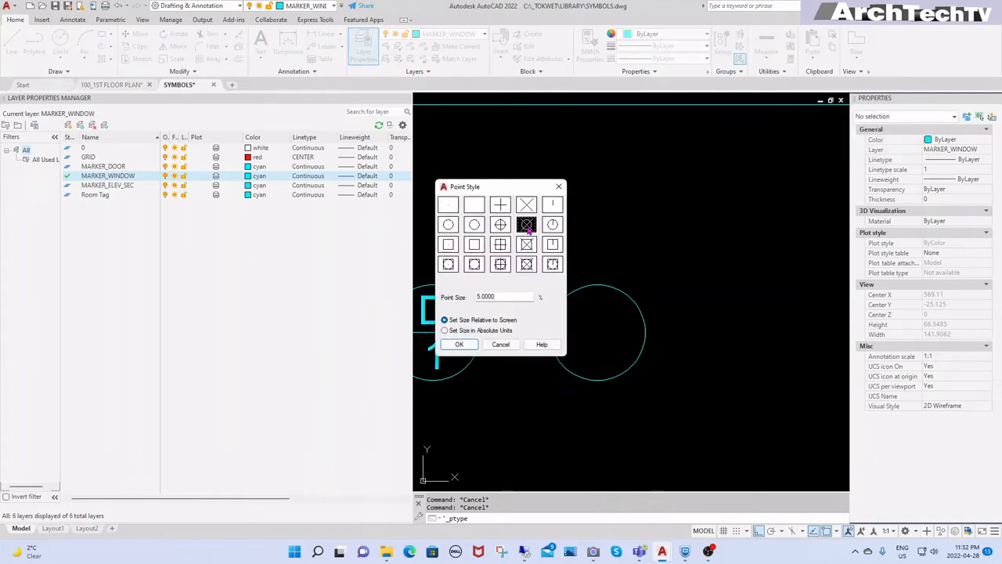
left_click(459, 344)
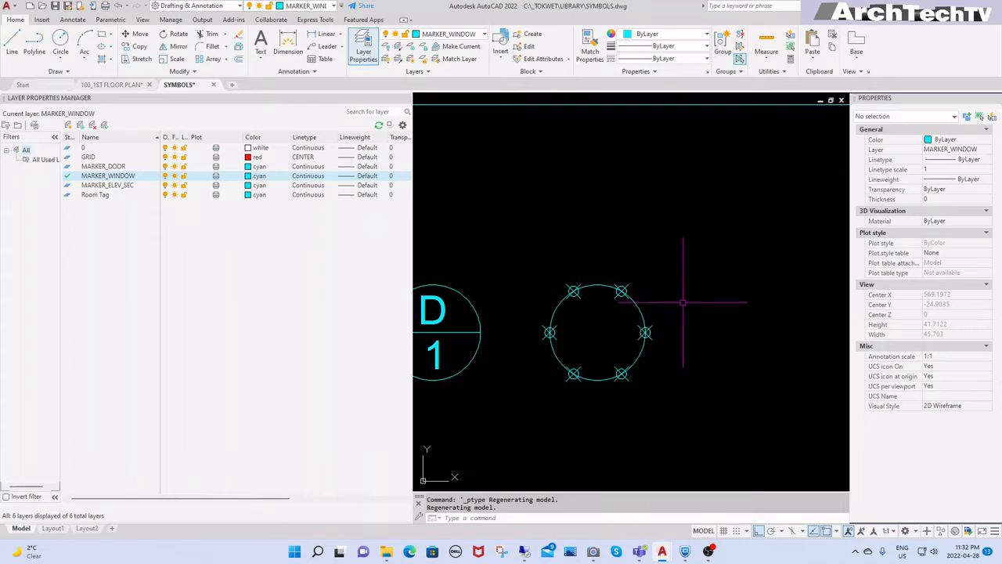
key("Escape")
key("Escape")
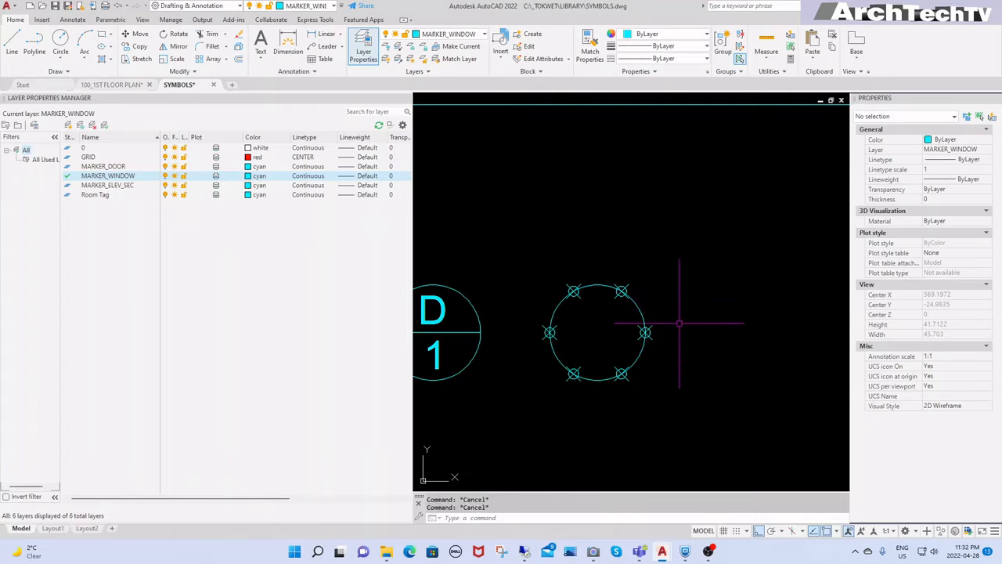
Step: Draw a hexagonal polyline through the six division points on the copied circle, ending at its starting point
type("P")
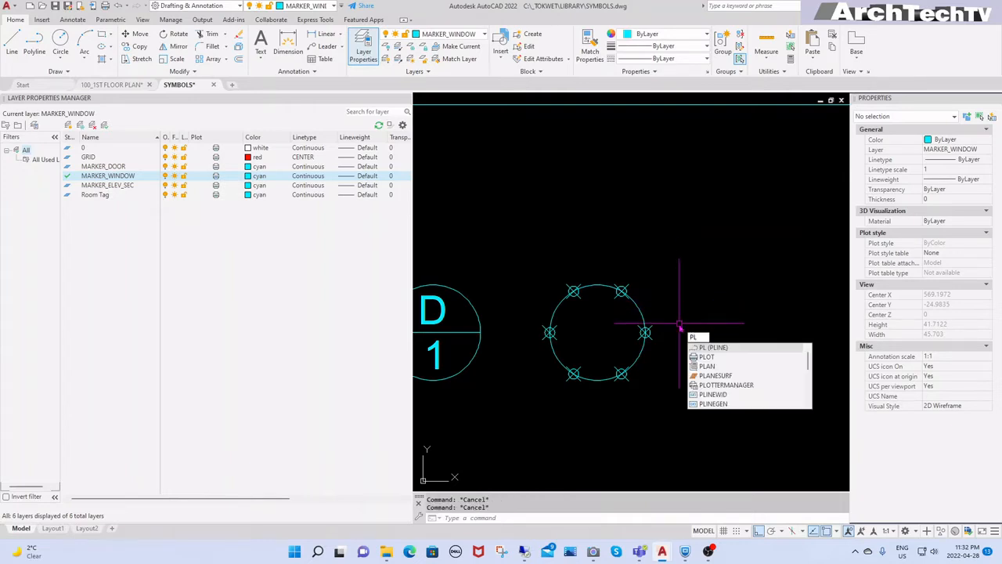
type("L")
key("Return")
left_click(550, 333)
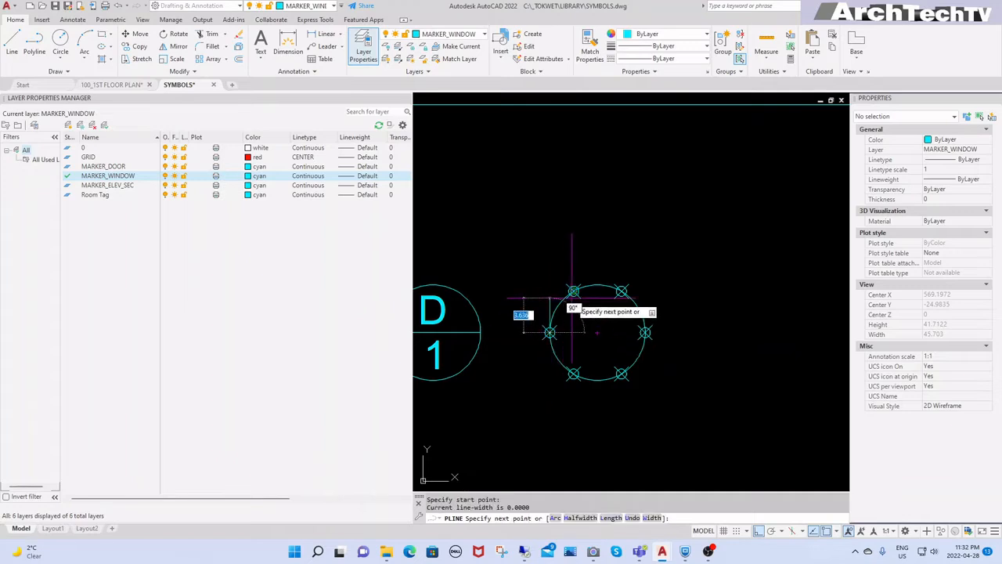
left_click(574, 291)
left_click(621, 292)
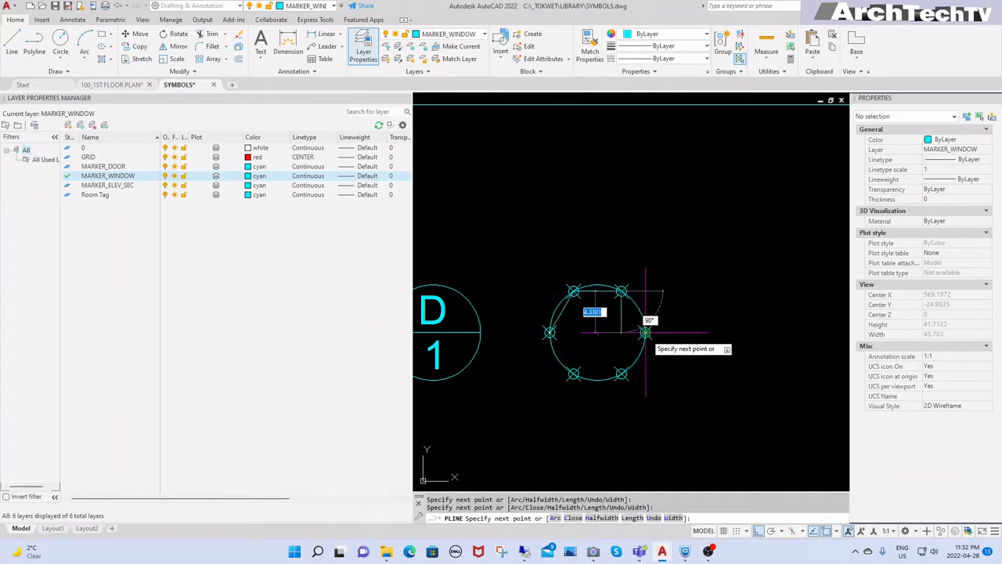
left_click(645, 333)
left_click(620, 374)
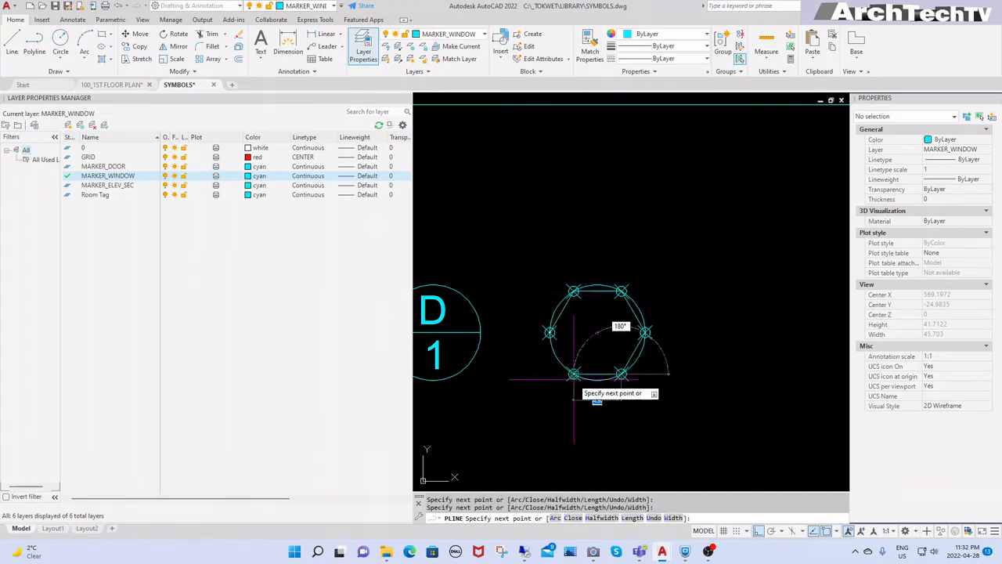
left_click(574, 374)
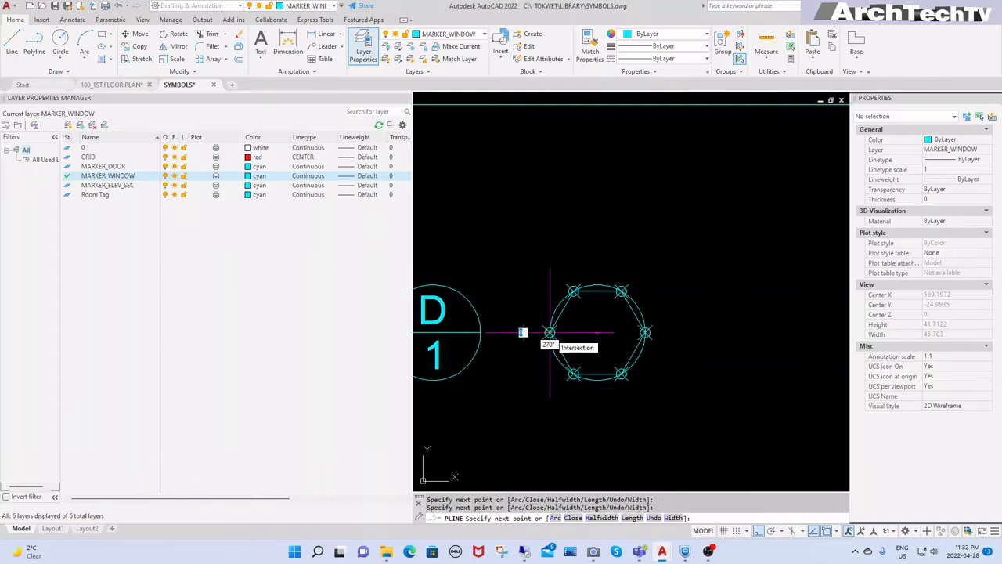
left_click(549, 333)
key("Return")
Step: Try erasing the construction circle around the hexagon and select the hexagon polyline
type("e")
key("Return")
left_click(639, 358)
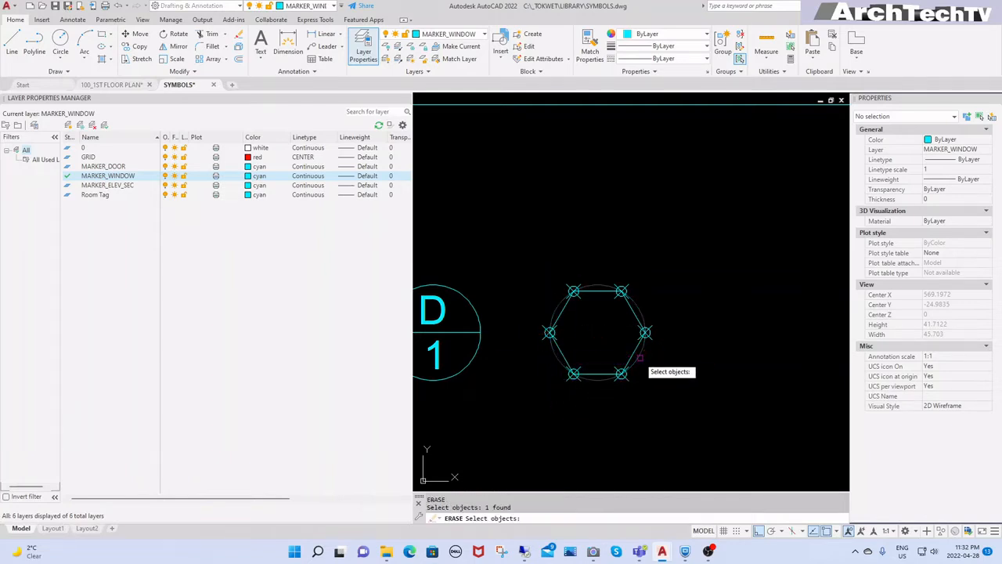
key("Return")
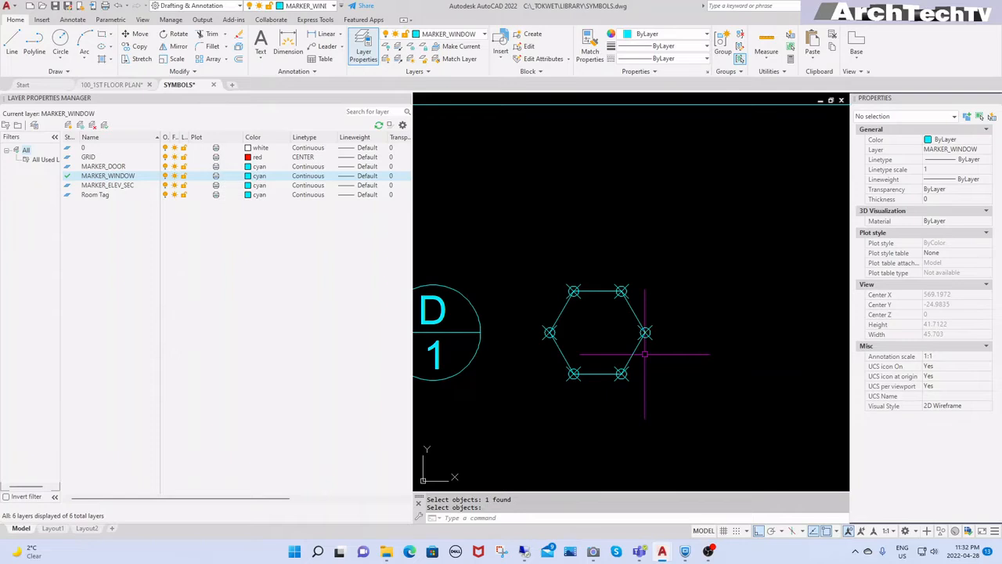
key("Escape")
left_click(632, 352)
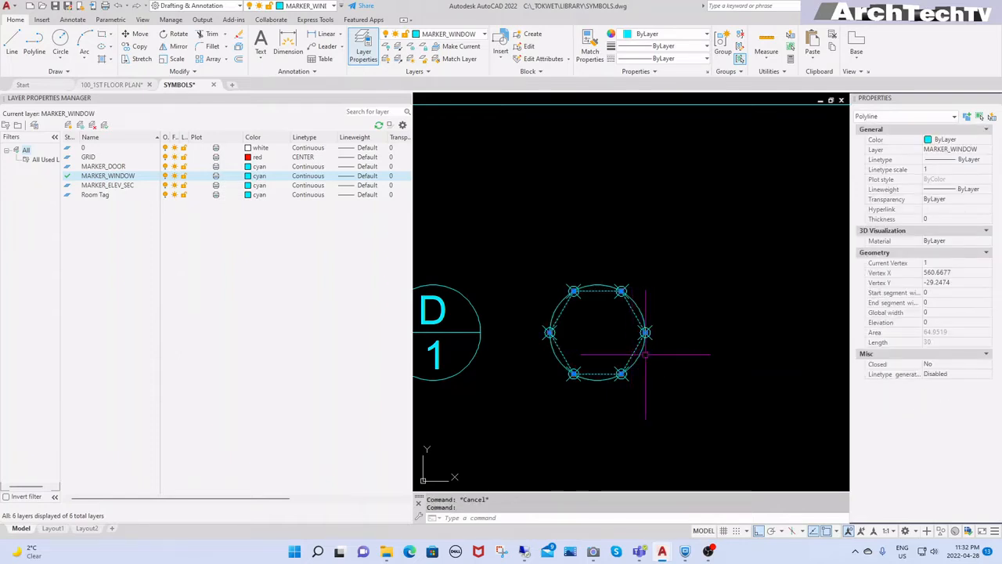
Step: Erase the construction circle and all six division points, keeping only the hexagon
key("Escape")
type("E")
key("Return")
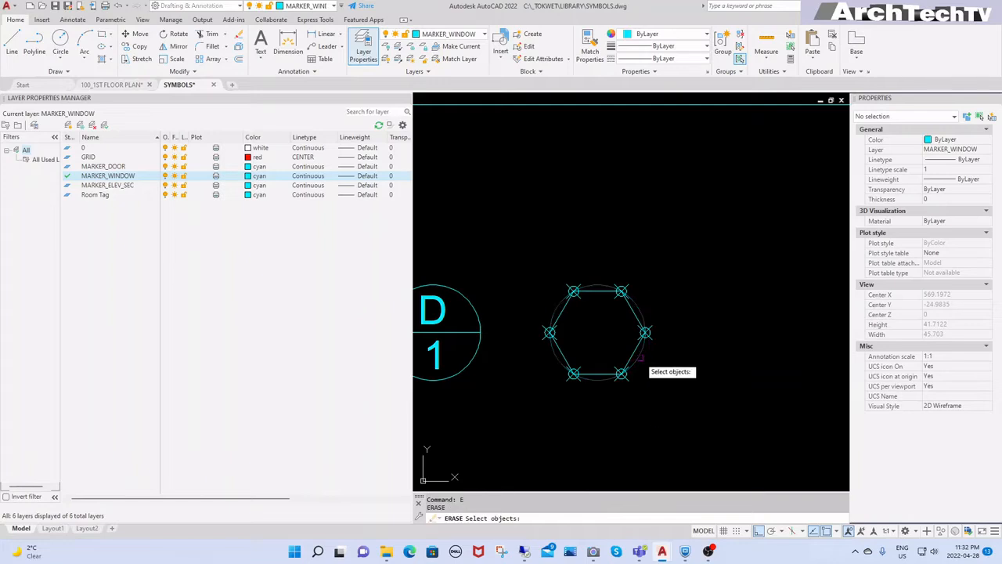
left_click(608, 401)
left_click(692, 256)
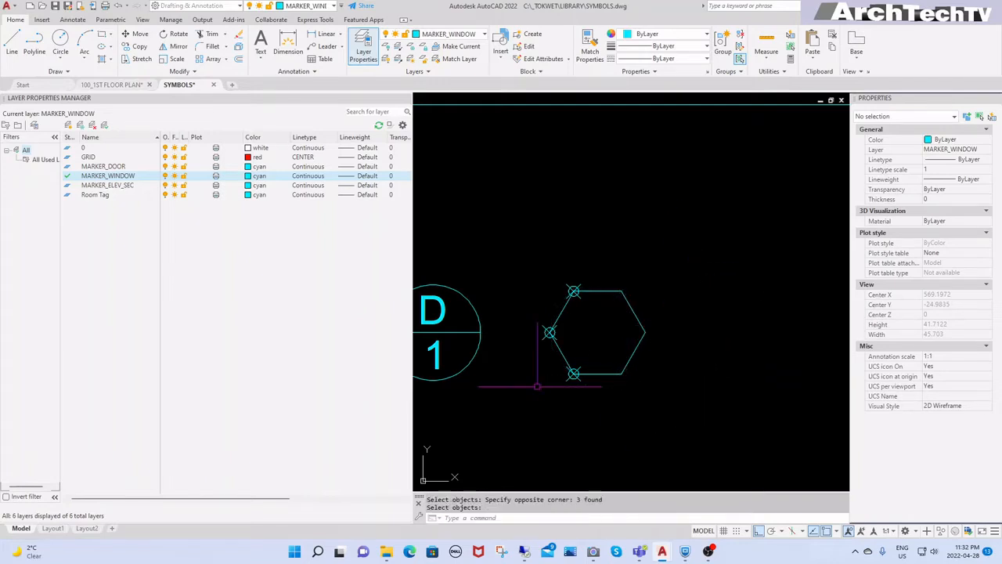
left_click(523, 436)
left_click(595, 274)
key("Return")
Step: Draw a horizontal line across the hexagon, joining its left and right vertices
scroll(675, 342, "down", 2)
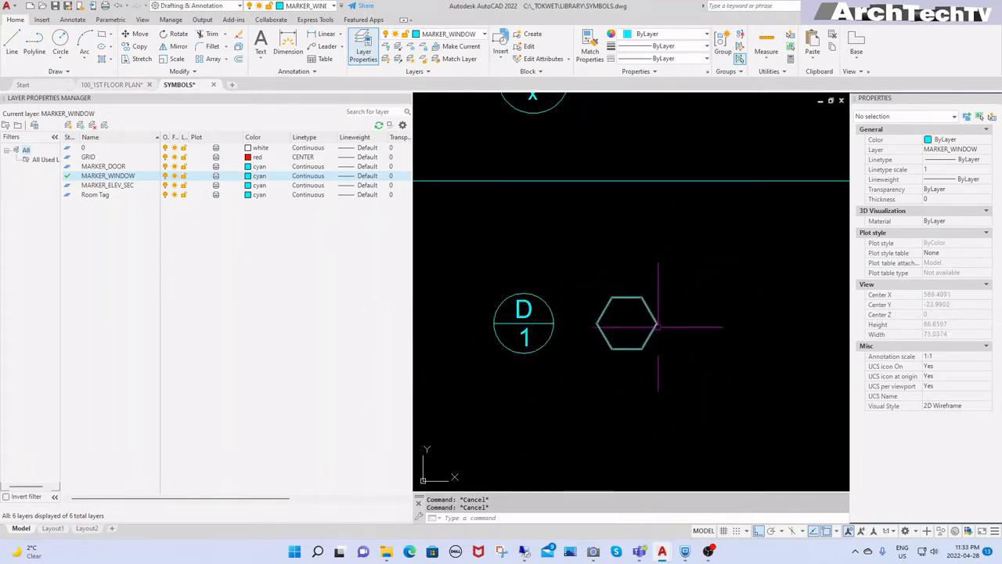
type("l")
key("Return")
left_click(600, 322)
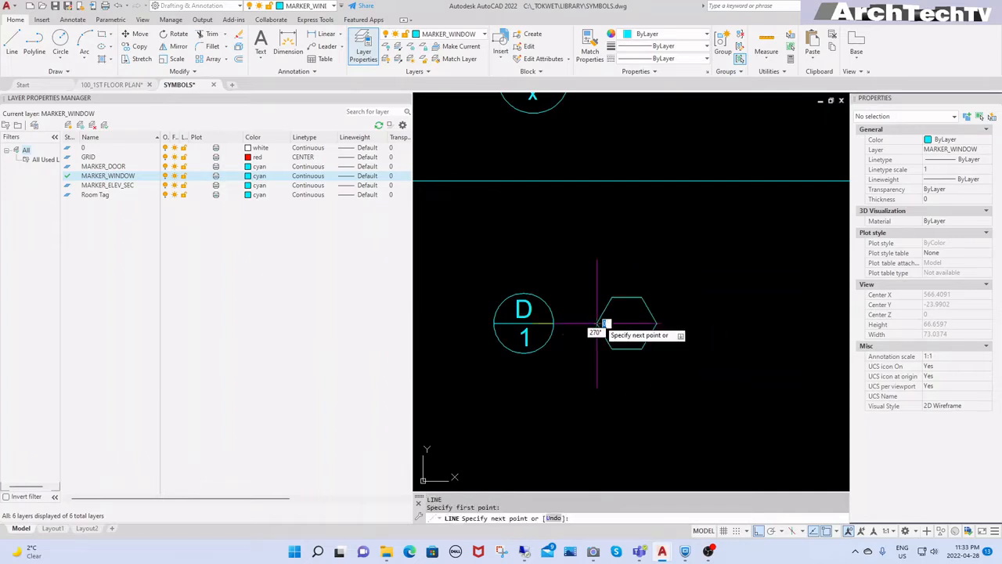
left_click(652, 322)
key("Return")
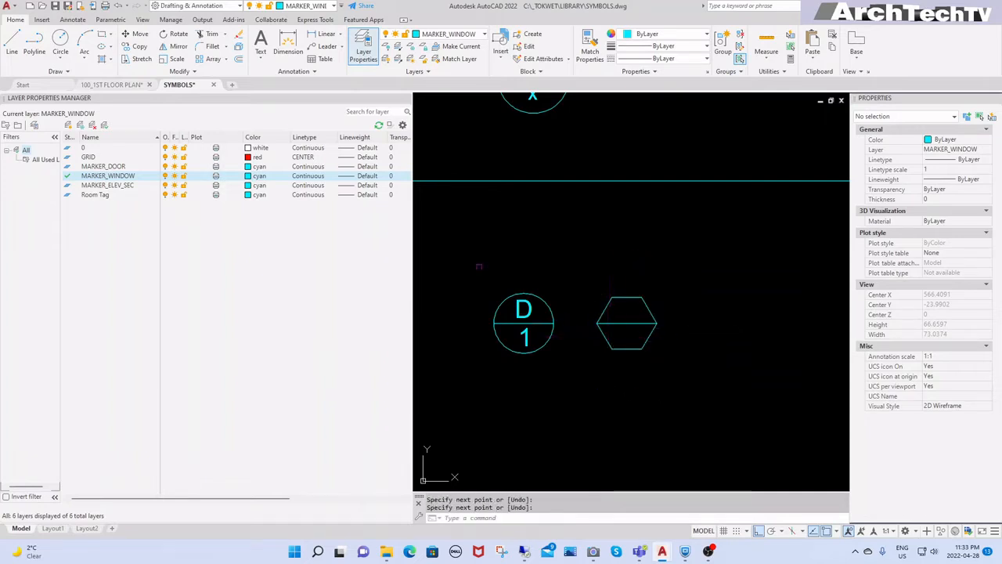
Step: Copy the nested letter D from the door marker block horizontally into the upper half of the hexagon with NCOPY
type("ncopy")
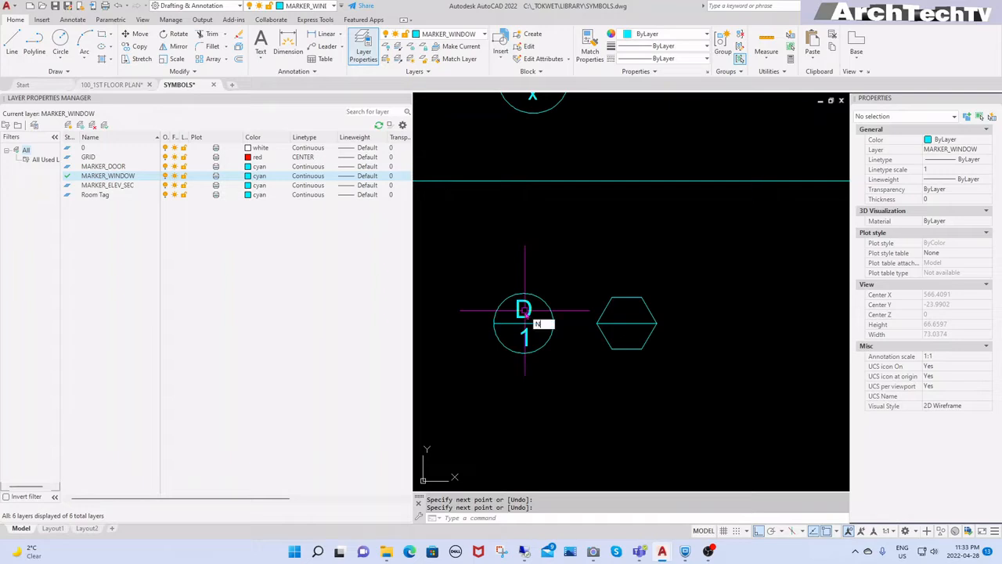
key("Return")
left_click(528, 310)
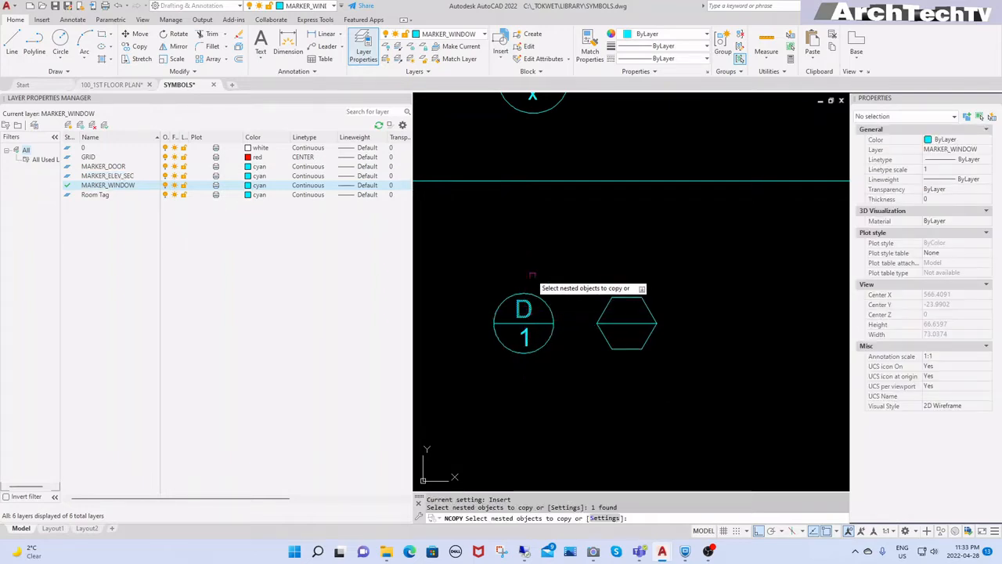
key("Return")
left_click(529, 271)
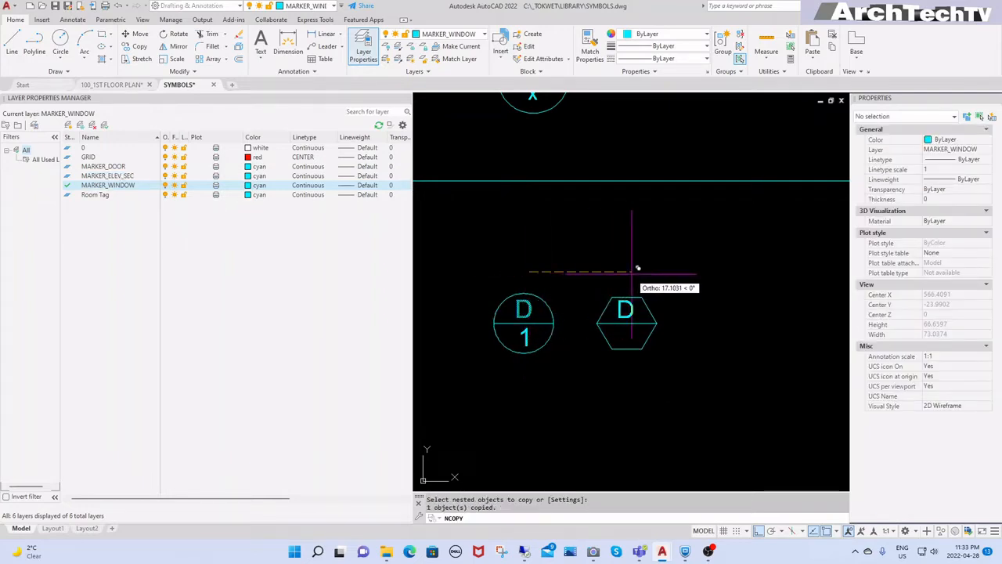
key("Escape")
key("Escape")
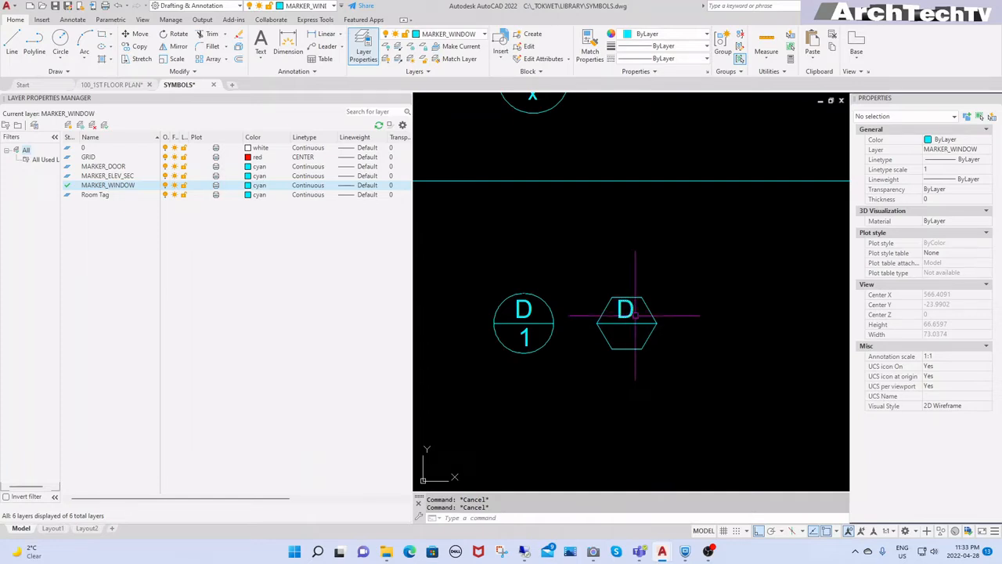
Step: Change the copied letter in the hexagon's upper half to W
double_click(635, 317)
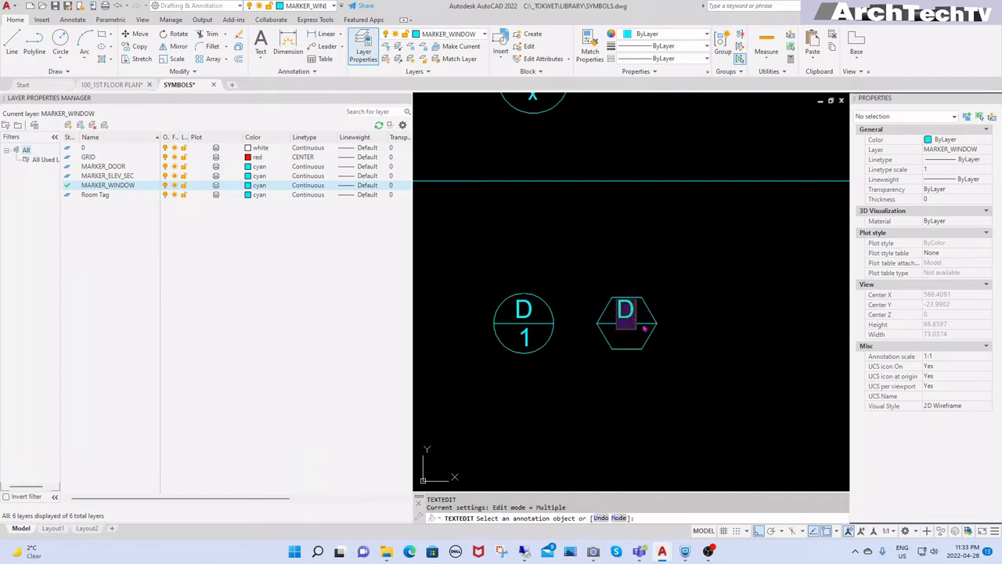
type("W")
key("Escape")
key("Escape")
key("Escape")
key("Escape")
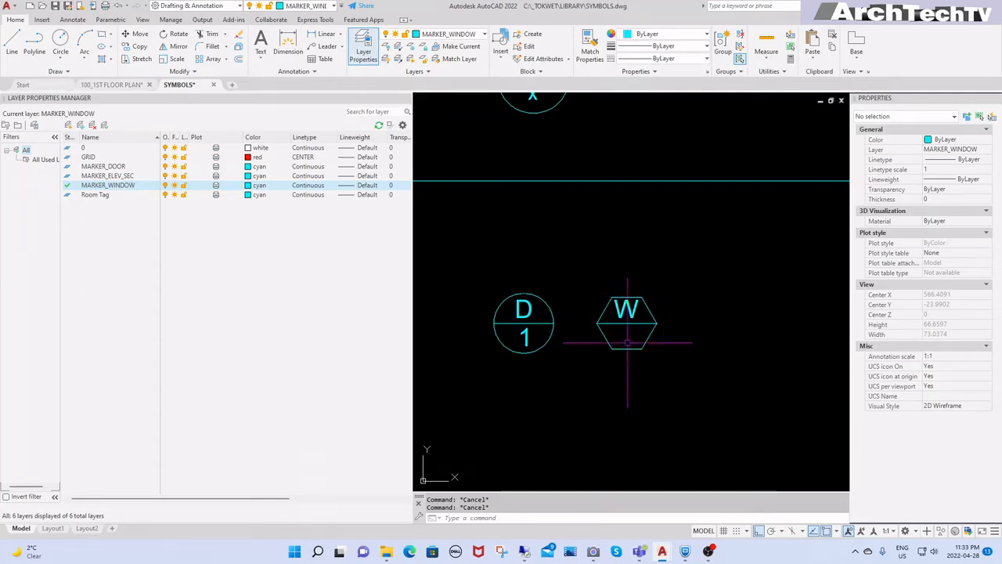
Step: Define an attribute with tag Window, prompt 1, default 1 and Bottom center justification, and place it below the two markers
type("TT")
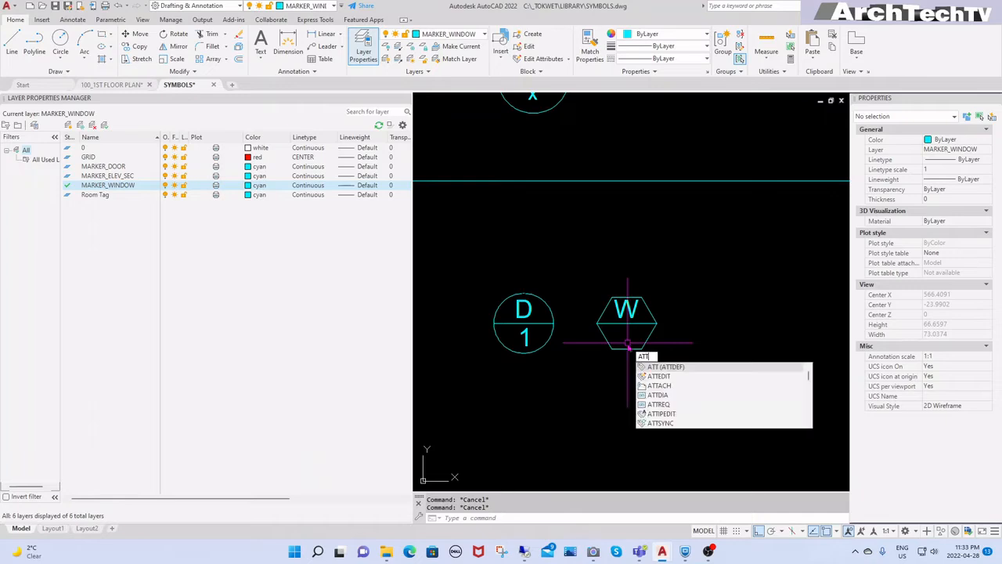
key("Return")
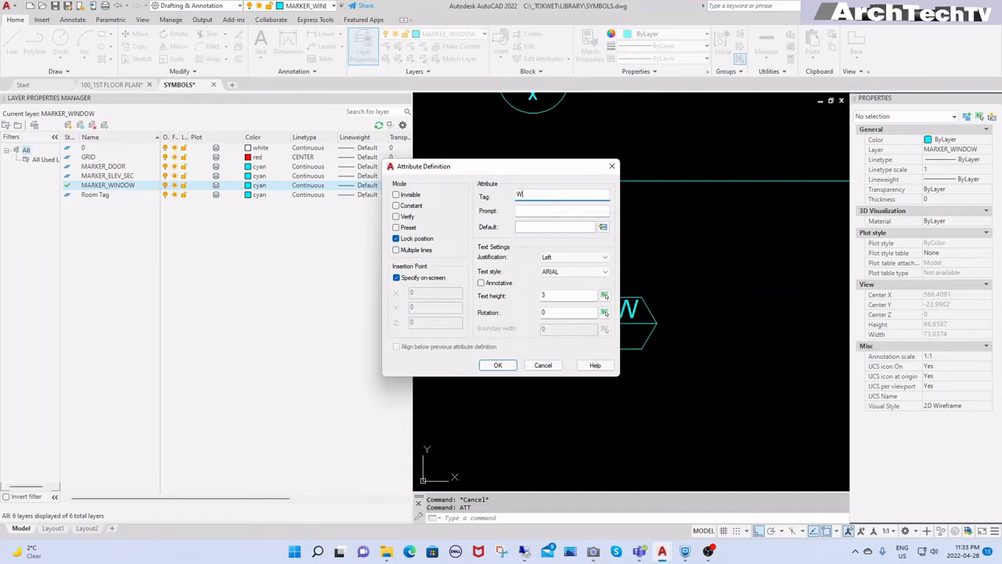
type("Window")
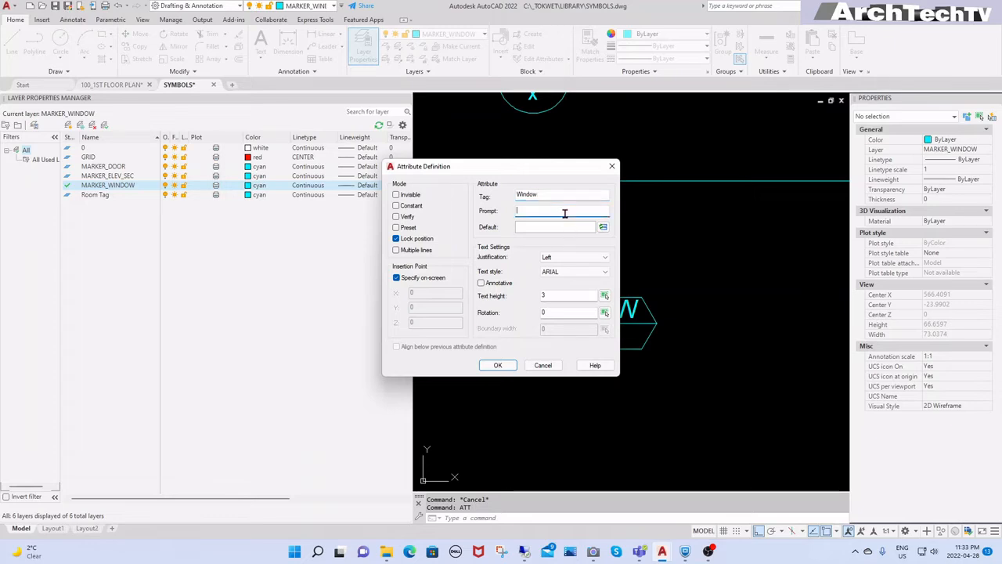
type("1")
left_click(583, 257)
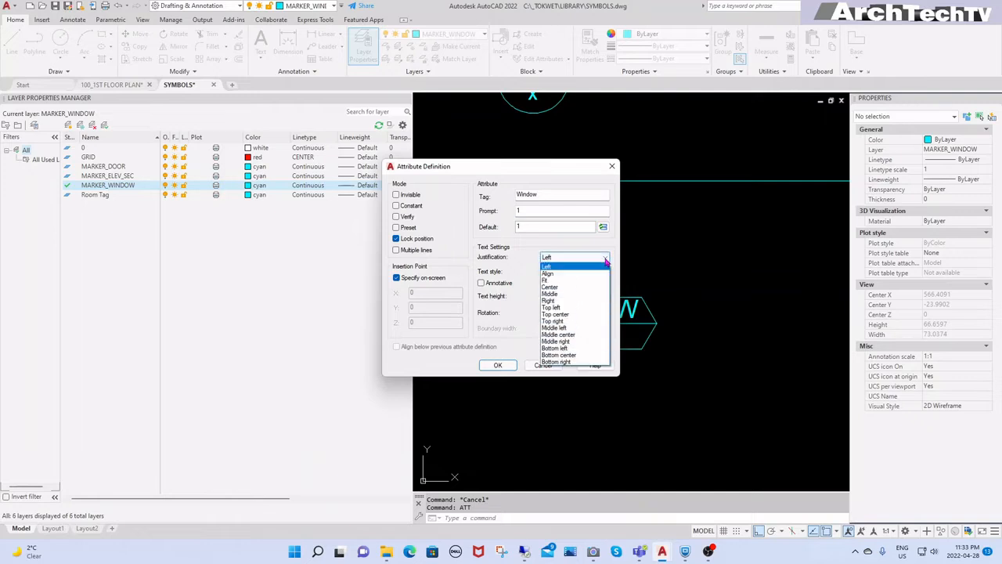
left_click(559, 355)
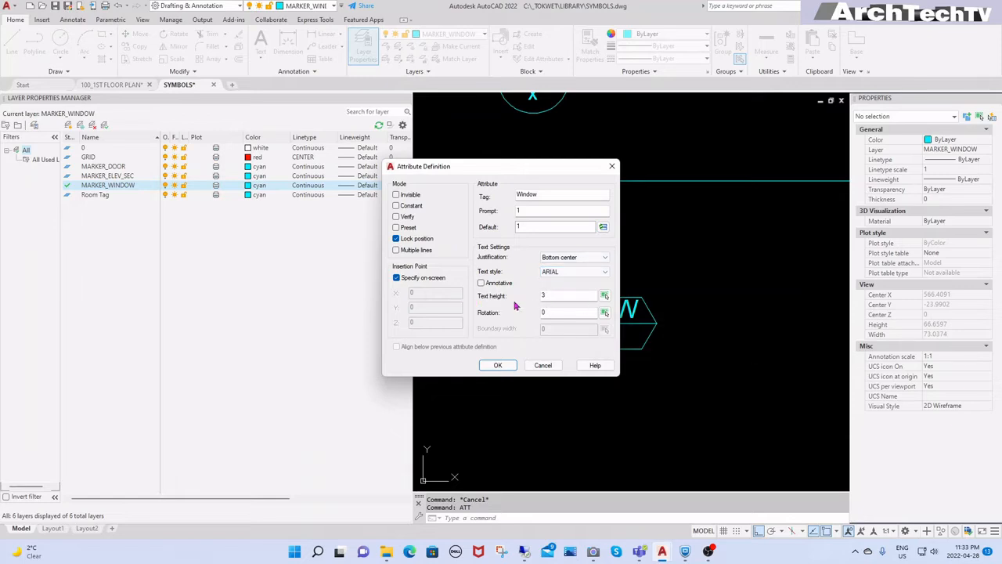
left_click(501, 364)
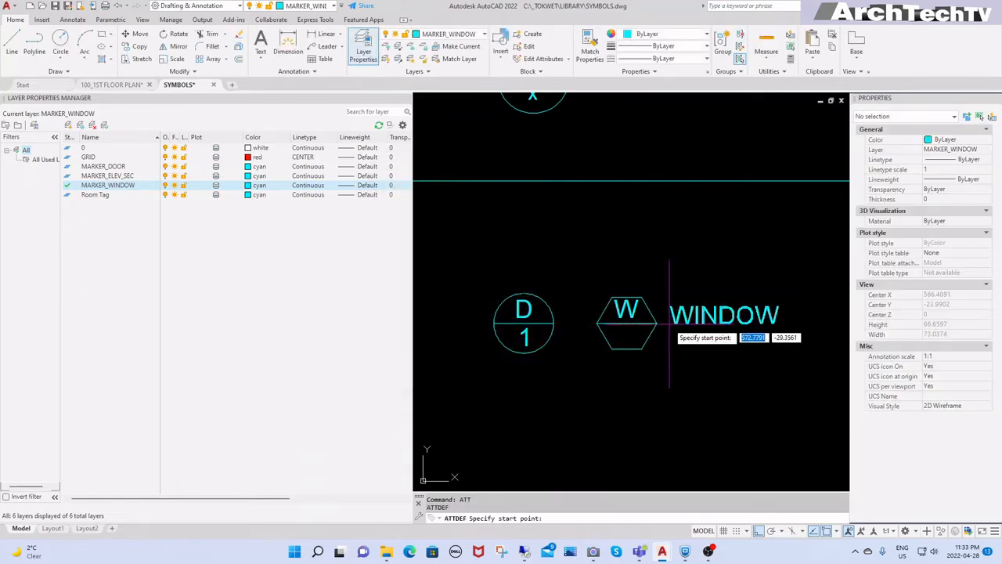
key("Escape")
Step: Move the WINDOW attribute by its alignment grip to the midpoint of the hexagon's bottom edge and save the drawing
left_click(588, 363)
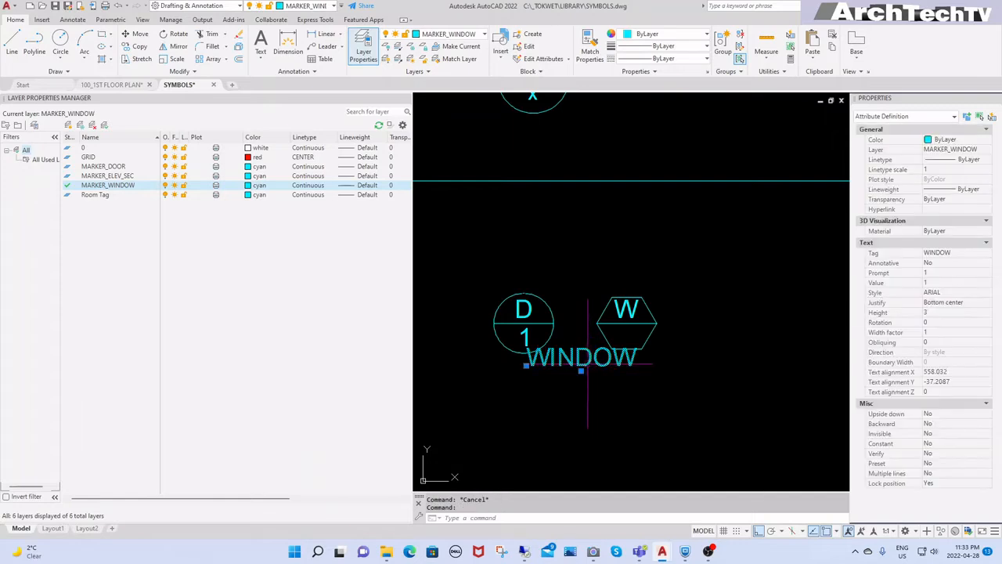
left_click(582, 371)
scroll(620, 352, "up", 2)
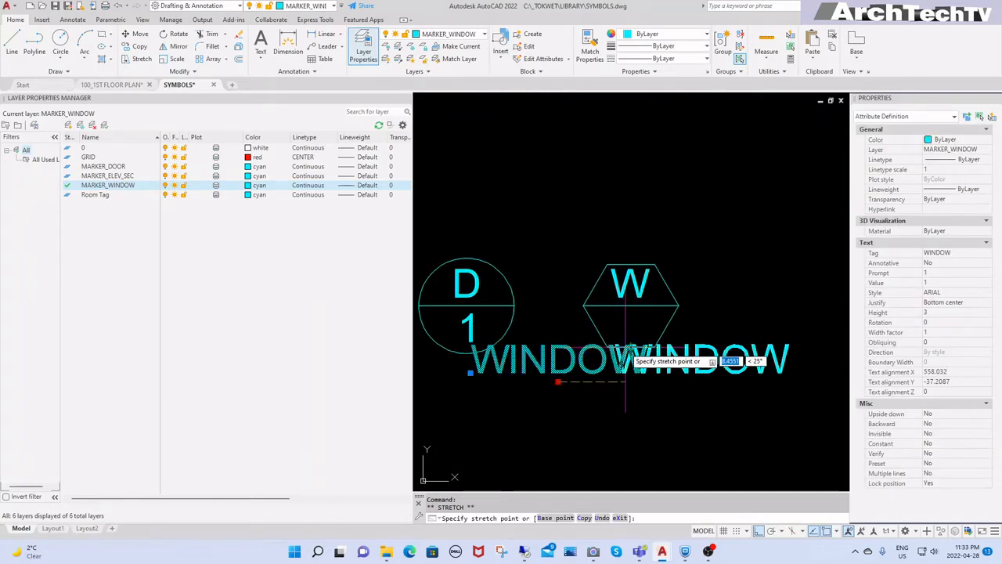
left_click(630, 345)
key("Escape")
key("Escape")
scroll(673, 345, "down", 3)
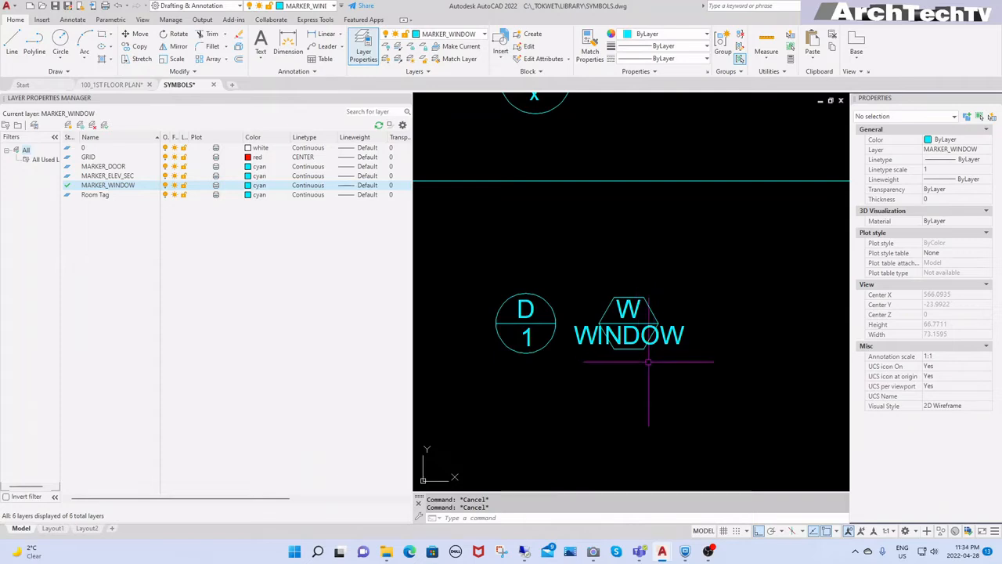
type("qsave")
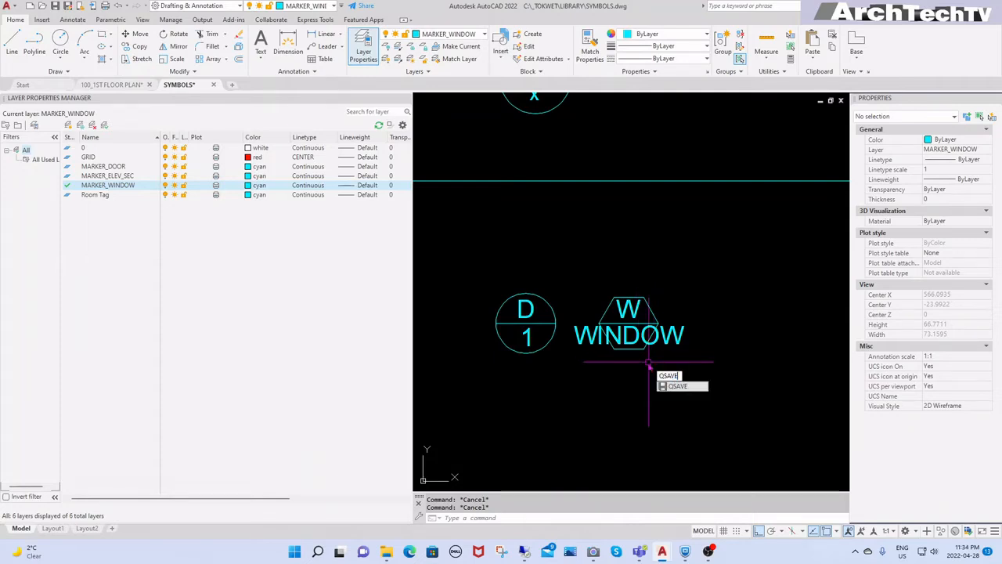
key("Return")
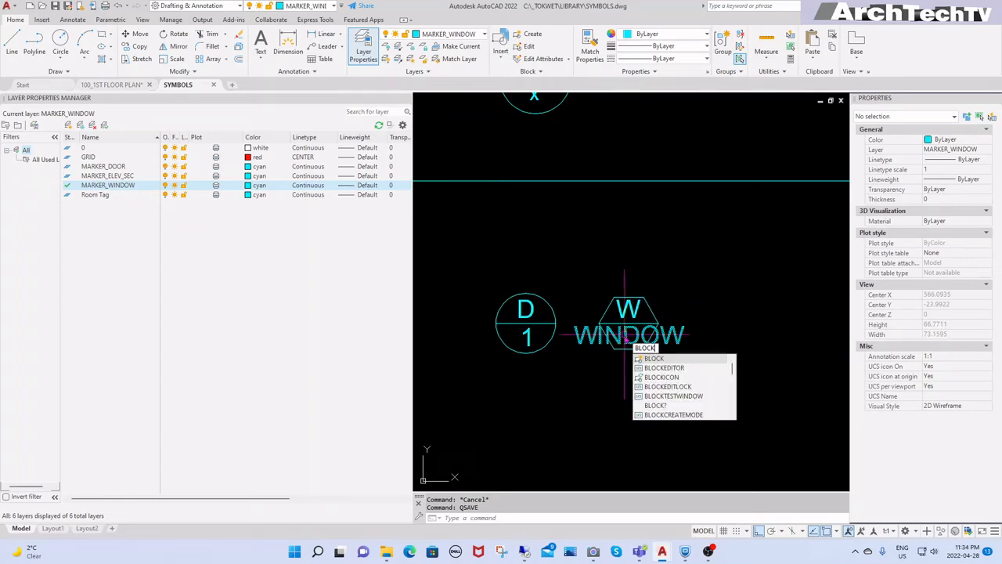
Step: Create a block named Marker_Window from the hexagonal window marker and its attribute, with the base point at the hexagon's center and attribute value 1
key("Return")
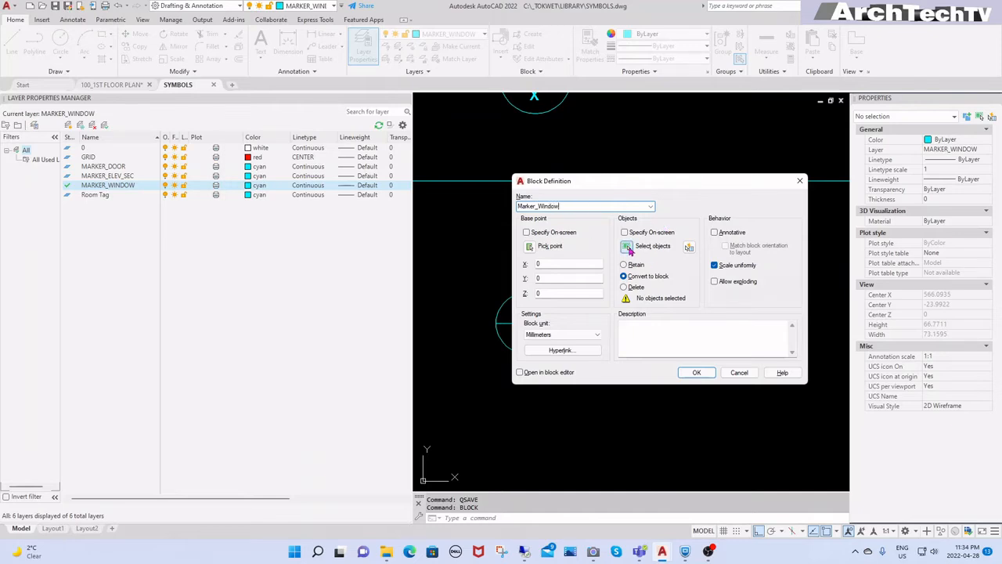
left_click(630, 249)
left_click(711, 276)
left_click(589, 383)
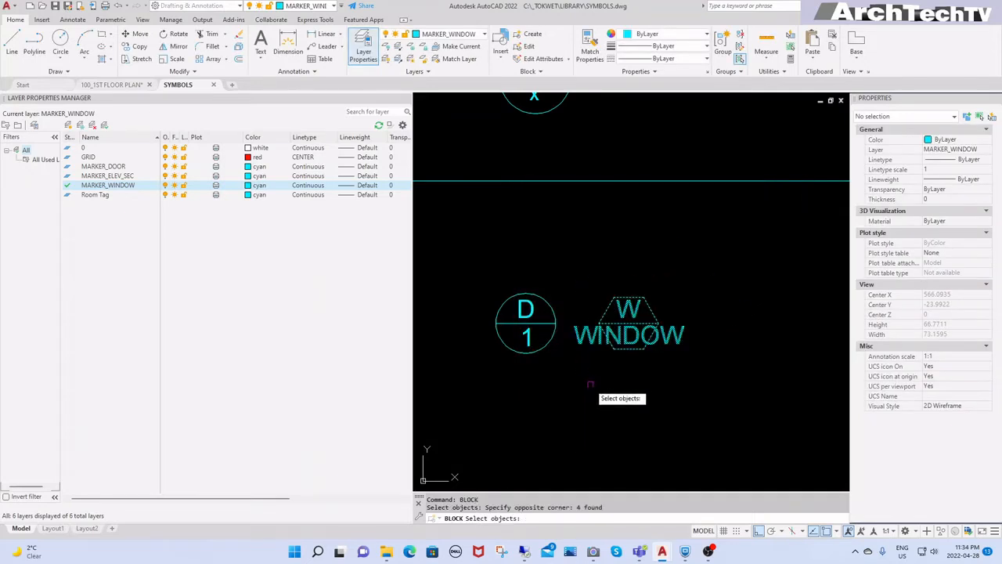
key("Return")
left_click(531, 249)
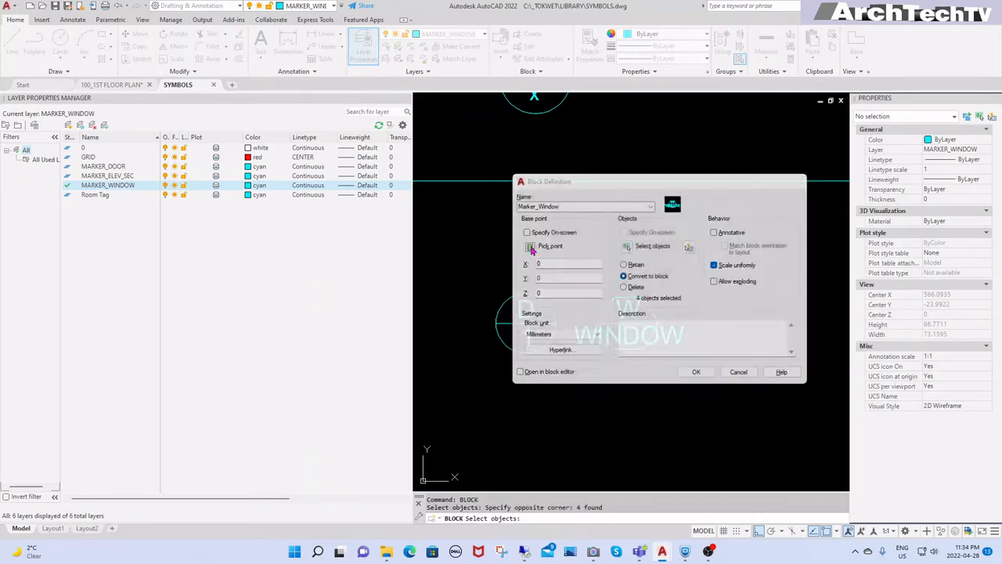
scroll(630, 323, "up", 4)
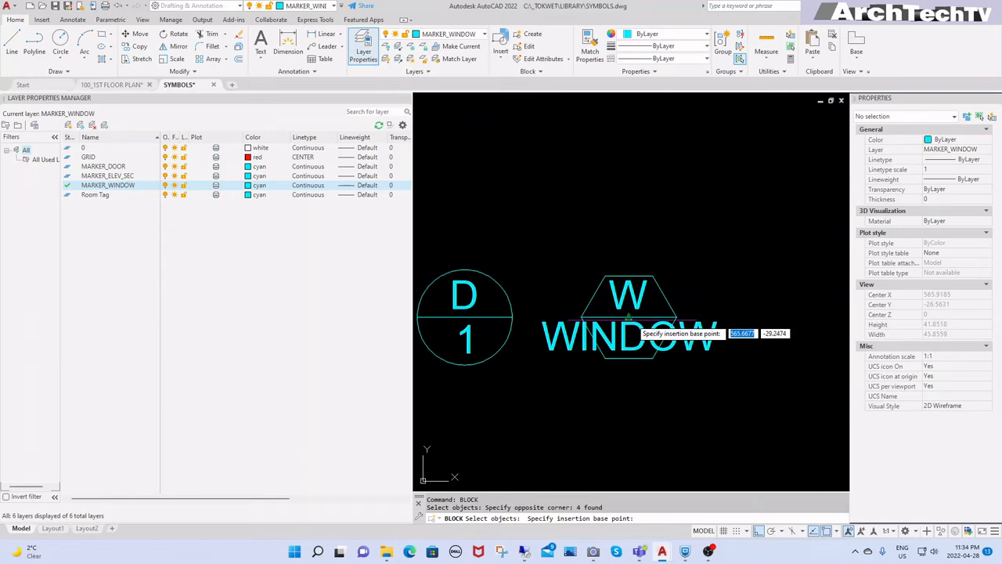
left_click(631, 321)
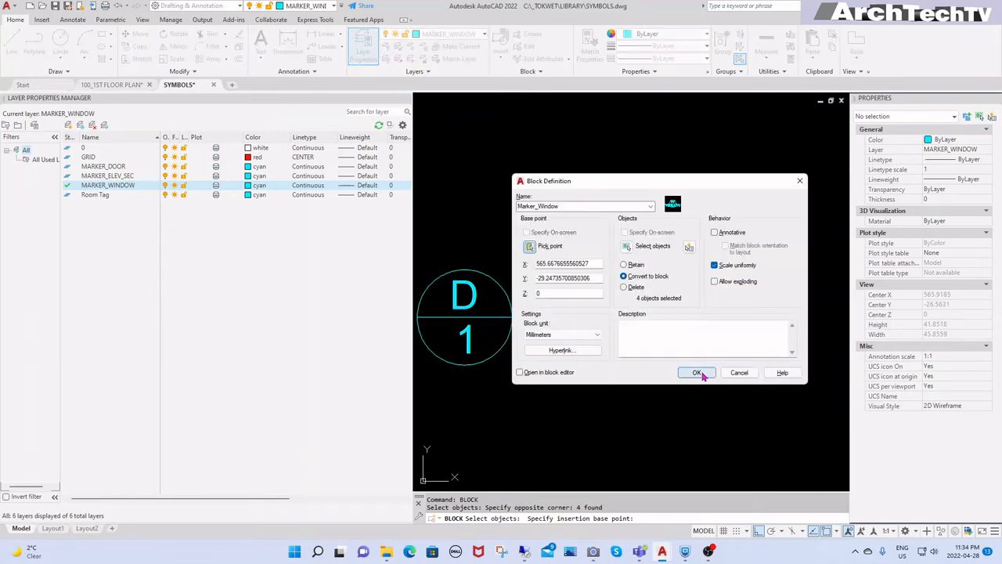
left_click(696, 373)
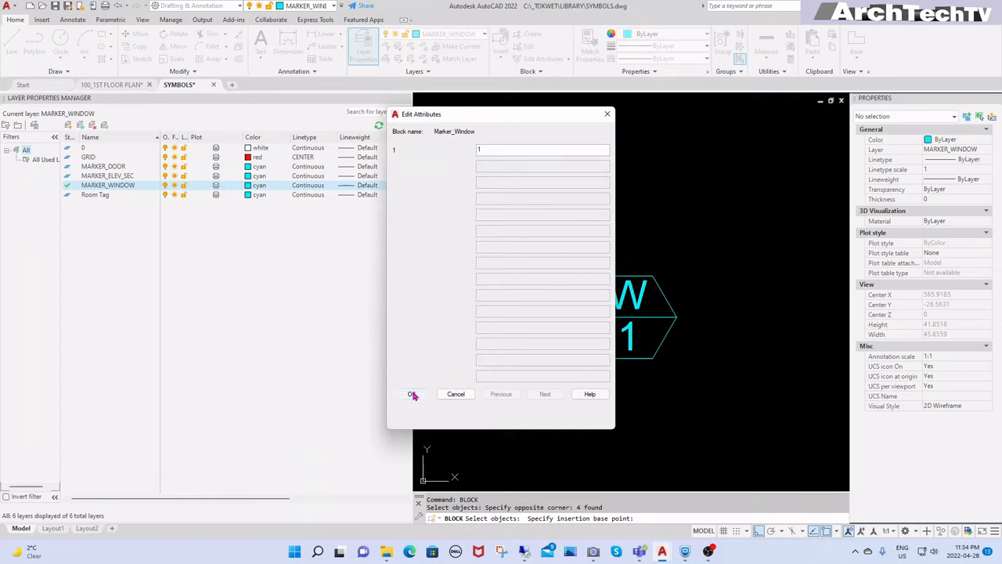
left_click(413, 395)
Step: Save the SYMBOLS drawing with QSAVE
scroll(657, 368, "down", 5)
key("Escape")
key("Escape")
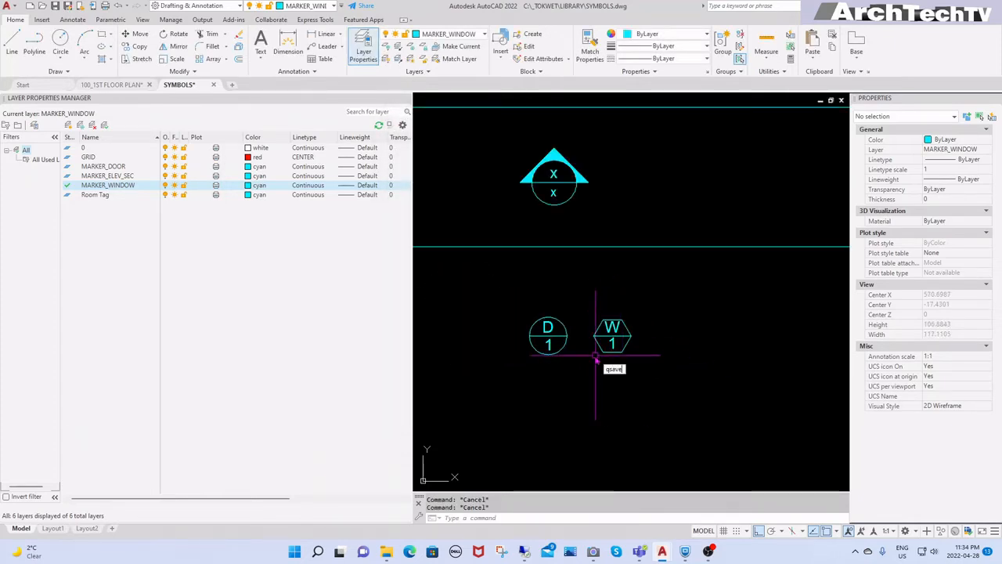
key("Return")
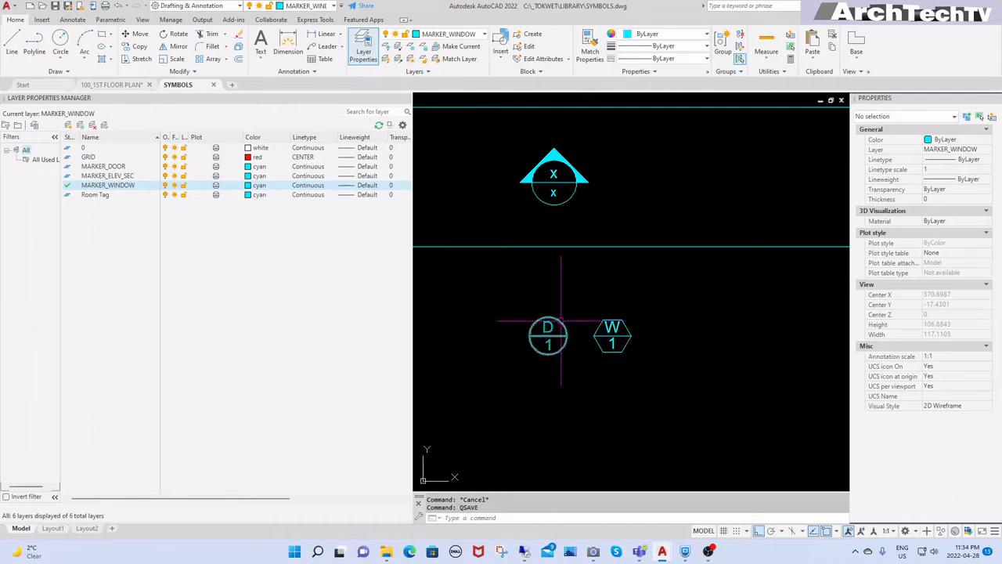
left_click(552, 335)
key("Escape")
key("Escape")
left_click(620, 338)
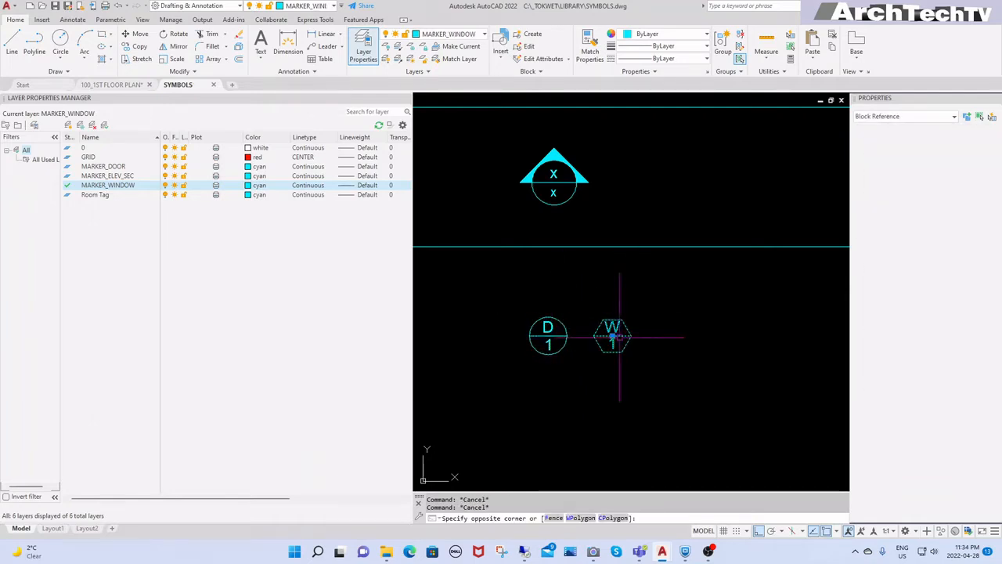
key("Escape")
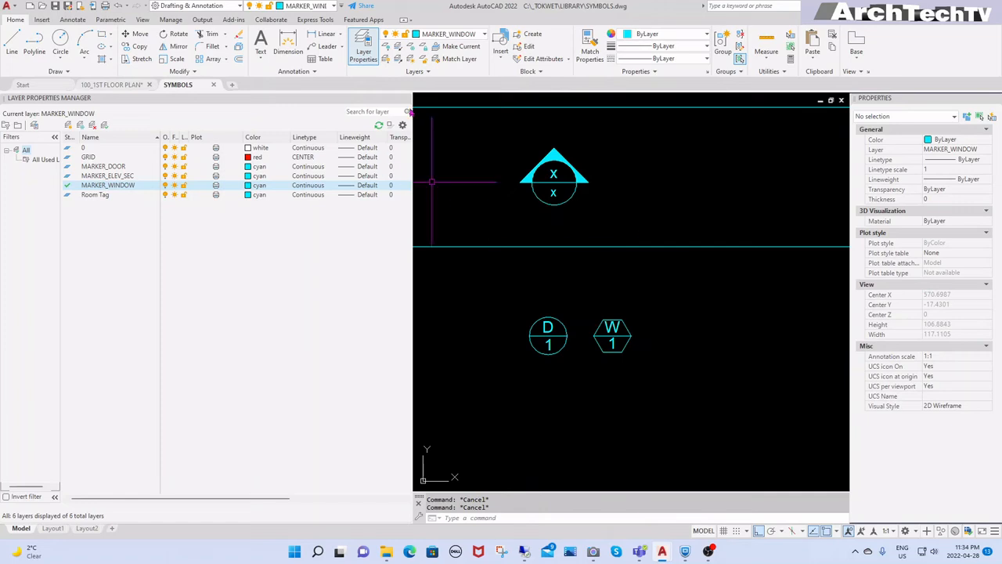
Step: Close the layer manager and tile the SYMBOLS and 100_1ST FLOOR PLAN drawings vertically
left_click(407, 100)
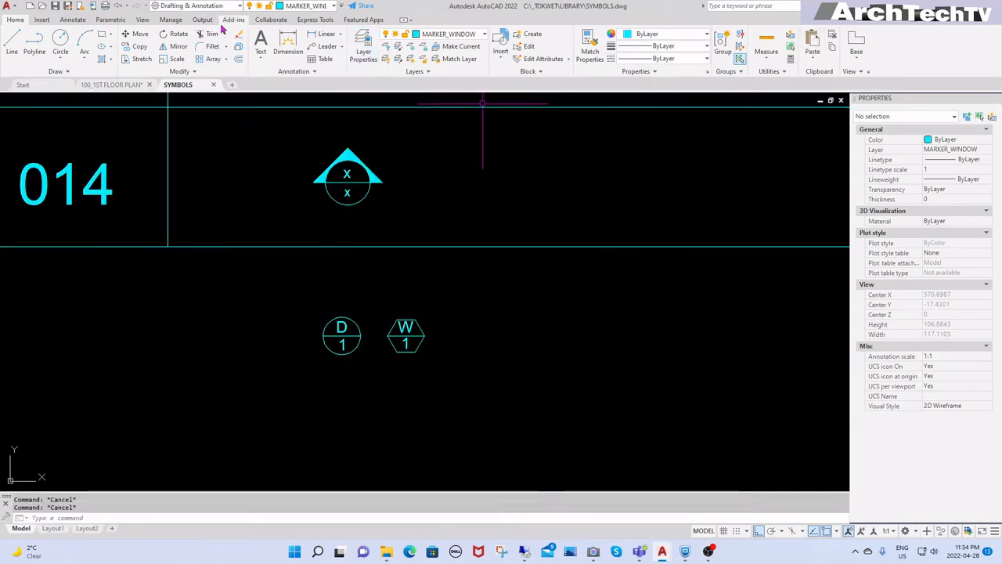
left_click(143, 19)
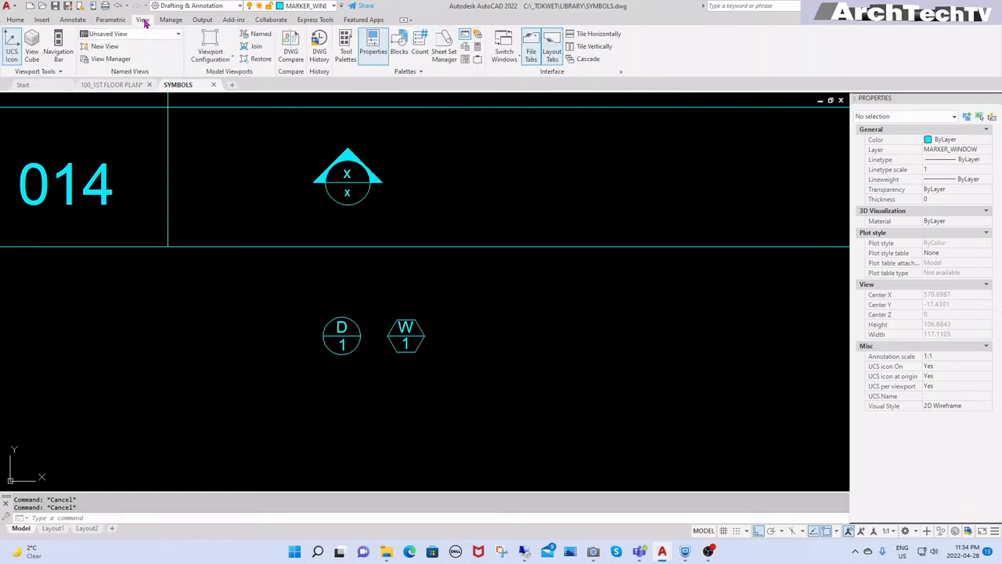
left_click(579, 47)
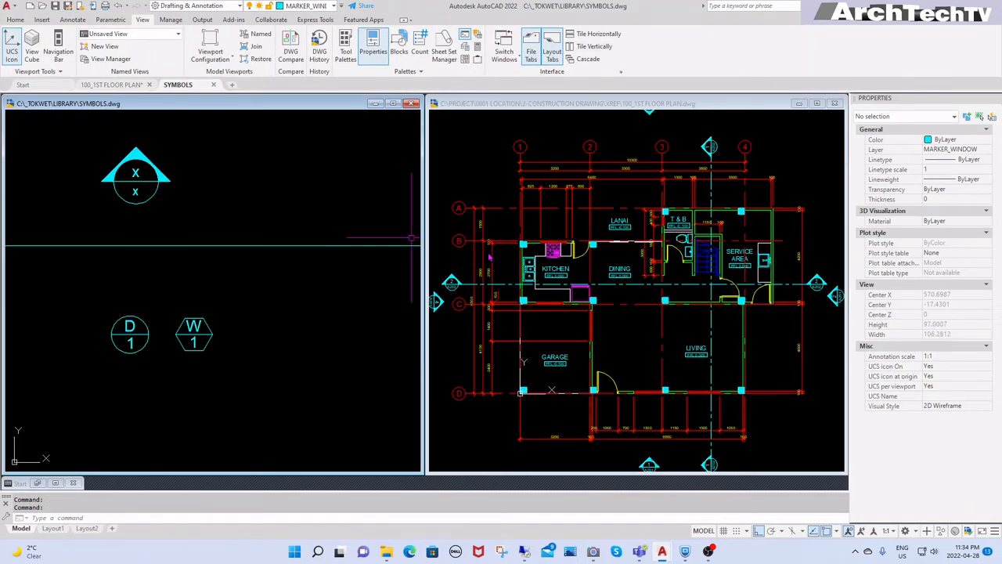
Step: Copy the door and window markers from SYMBOLS into 100_1ST FLOOR PLAN near the door beside the garage, and maximize the floor plan drawing
left_click(305, 337)
key("Escape")
key("Escape")
key("Escape")
left_click(255, 302)
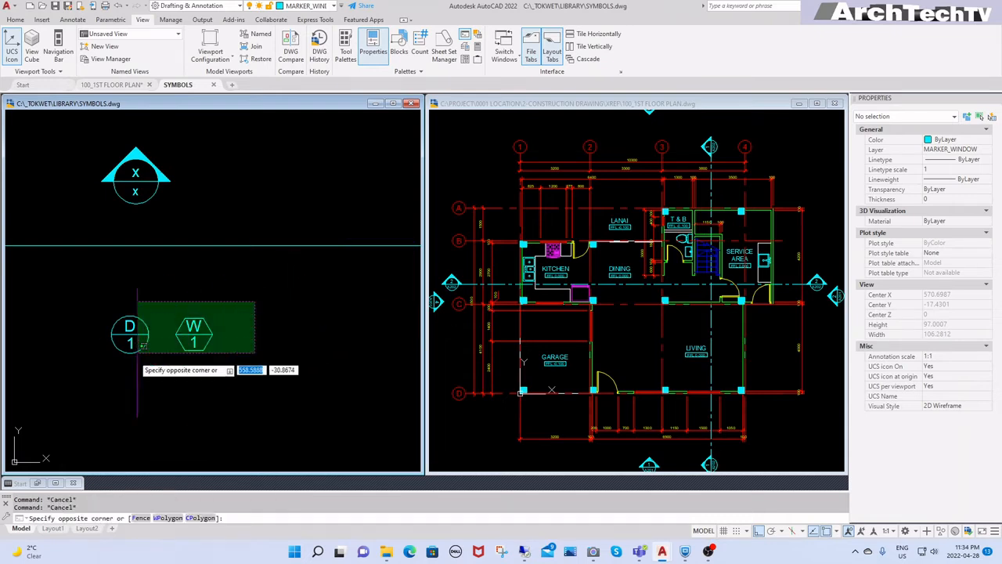
left_click(124, 368)
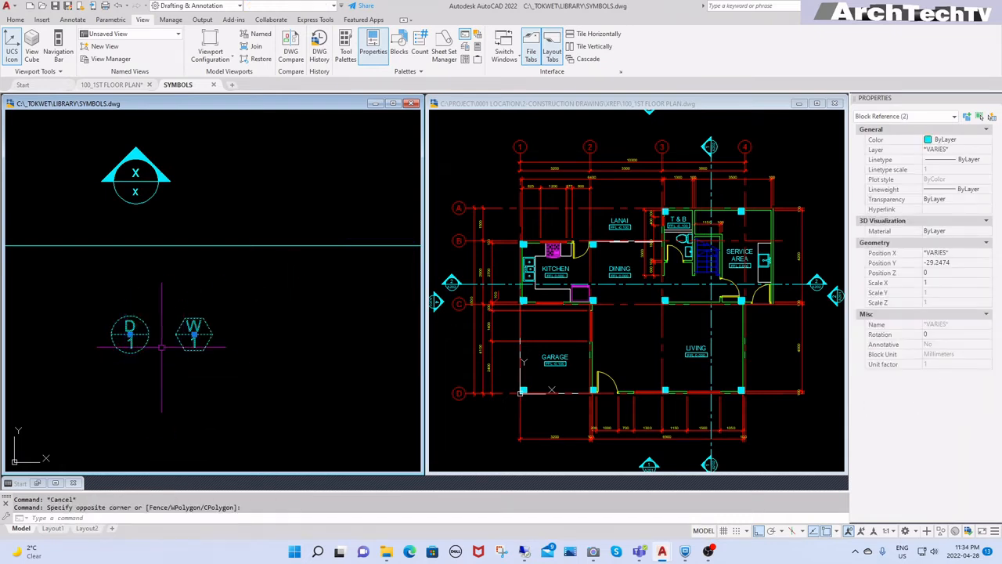
left_click_drag(149, 342, 171, 386)
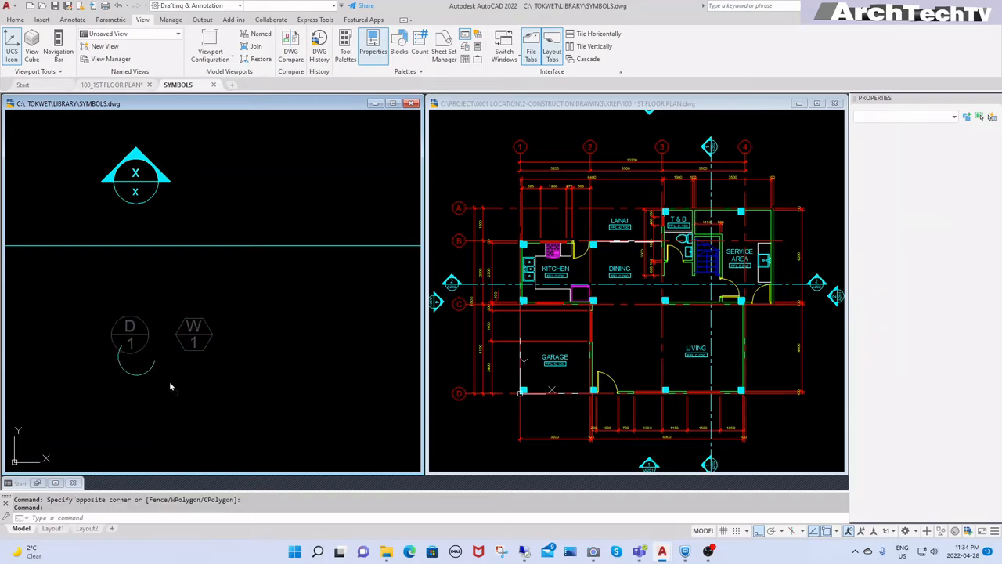
left_click_drag(239, 365, 644, 359)
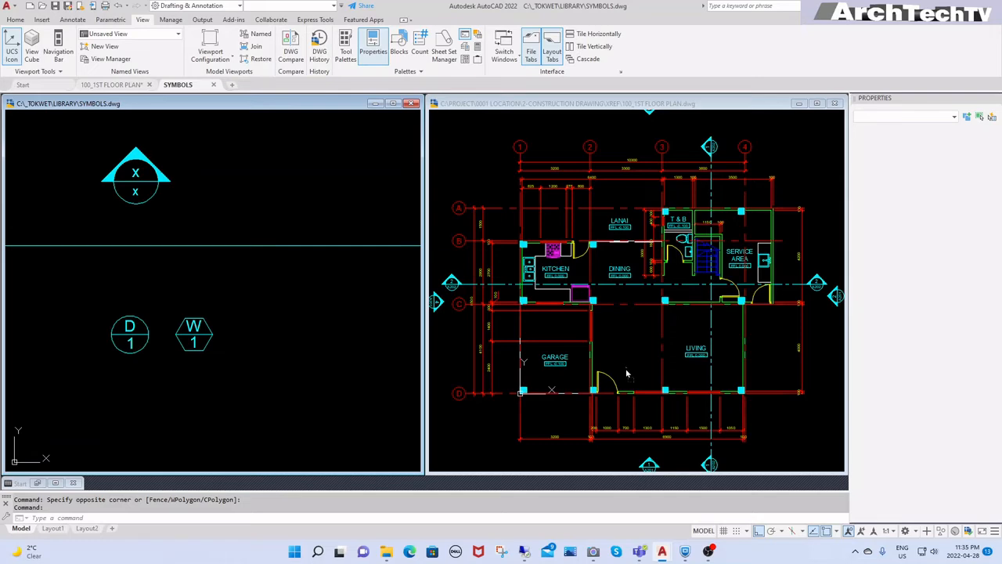
right_click_drag(626, 373, 627, 374)
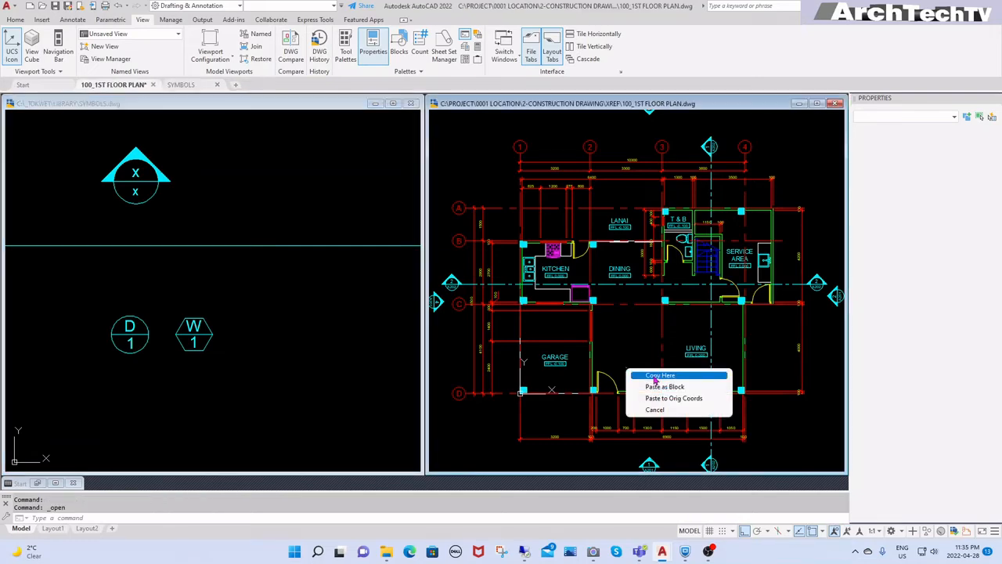
left_click(657, 376)
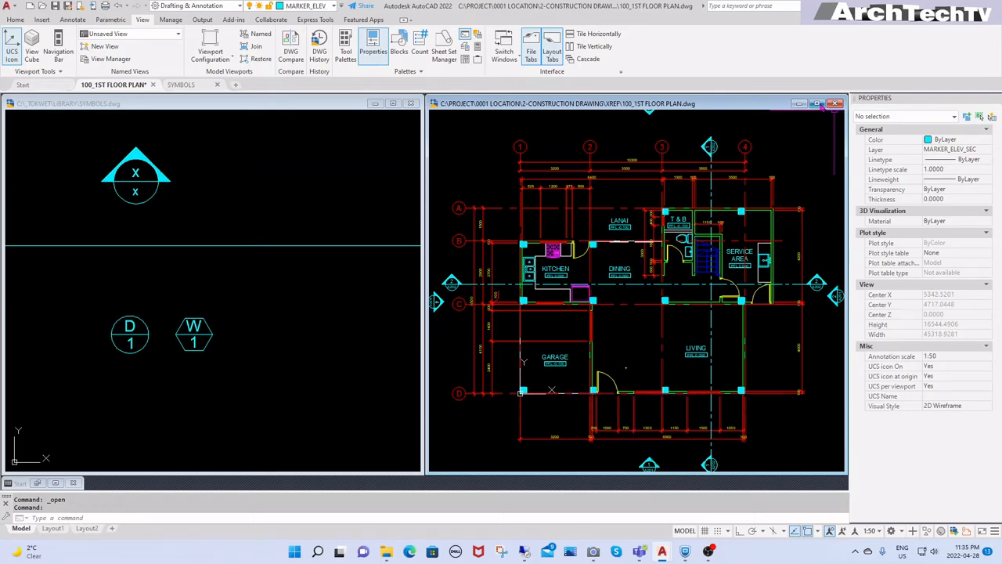
scroll(626, 368, "up", 4)
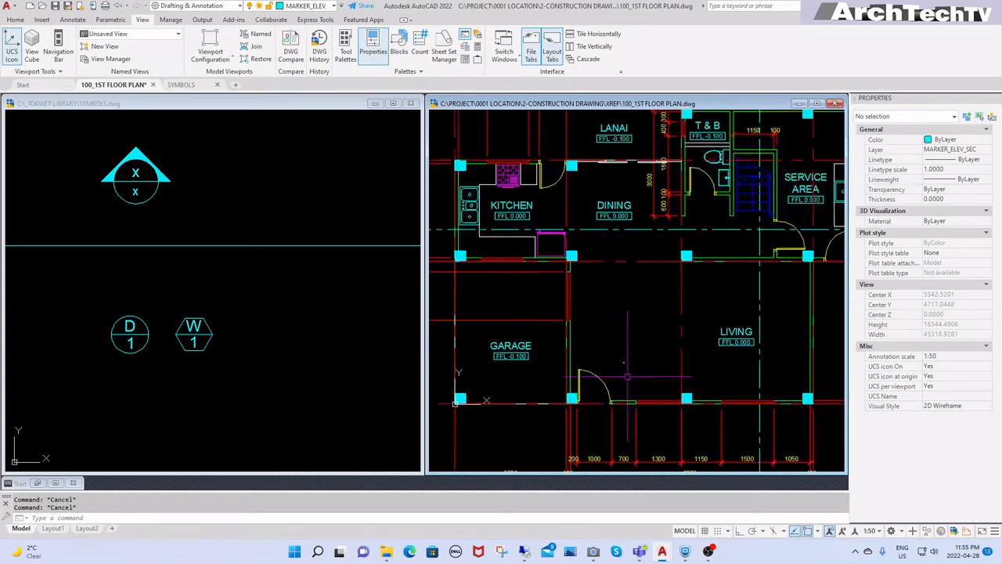
left_click(817, 104)
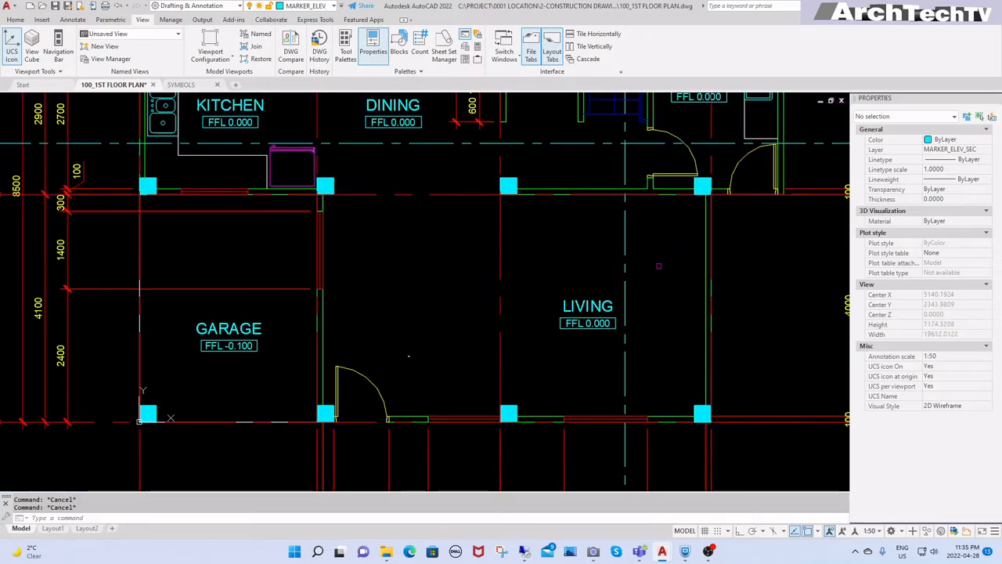
Step: Examine the size of the copied door and window markers against the floor plan and its annotation scale
middle_click_drag(498, 329, 593, 237)
scroll(509, 266, "up", 4)
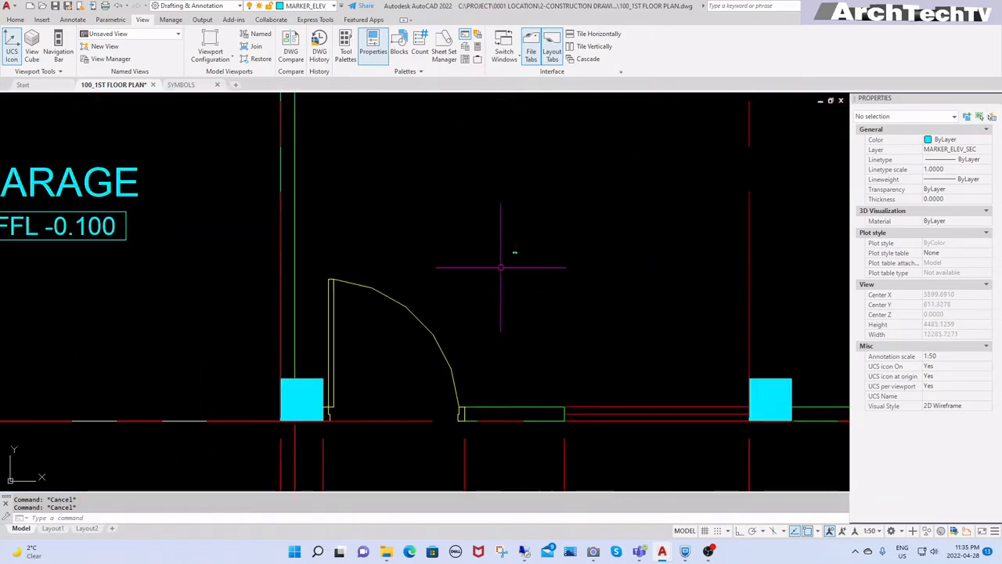
scroll(512, 251, "up", 8)
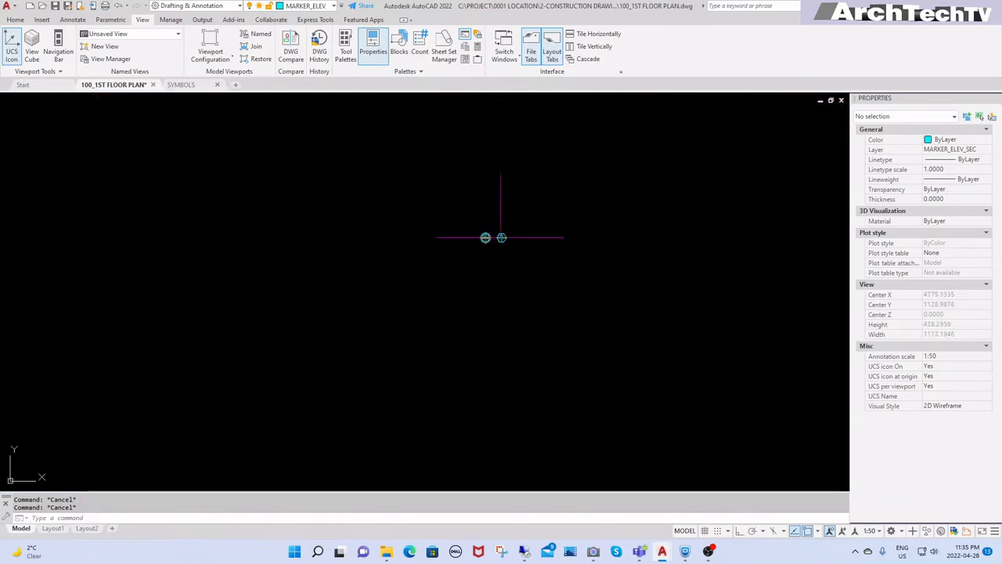
scroll(501, 237, "up", 4)
left_click(514, 211)
left_click(430, 276)
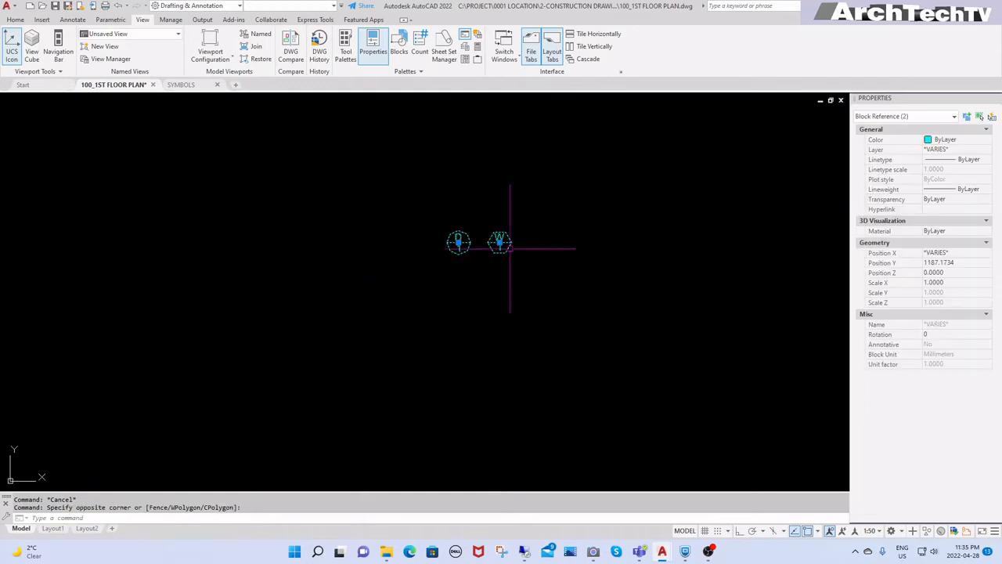
scroll(526, 272, "down", 2)
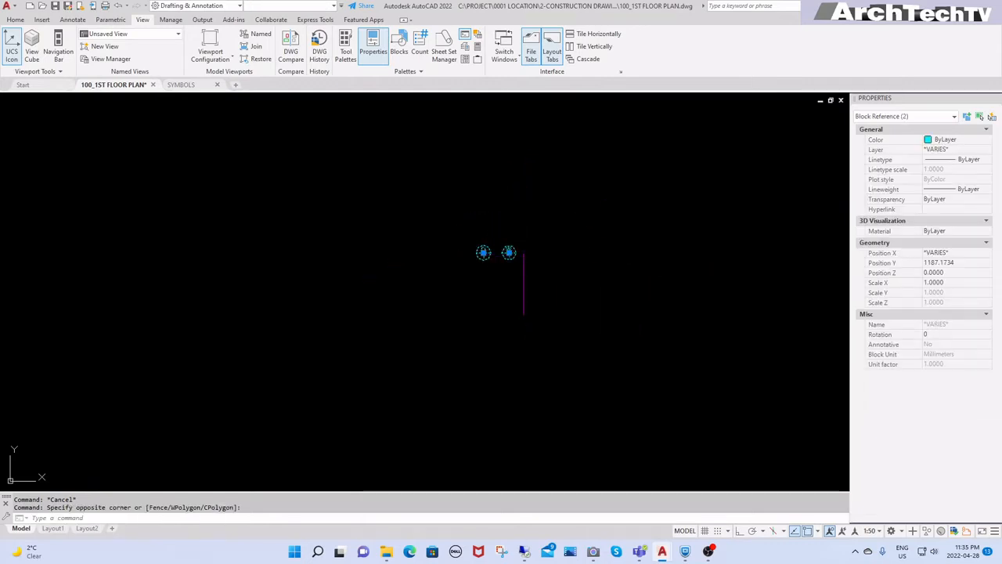
key("Escape")
key("Escape")
left_click(535, 225)
left_click(473, 270)
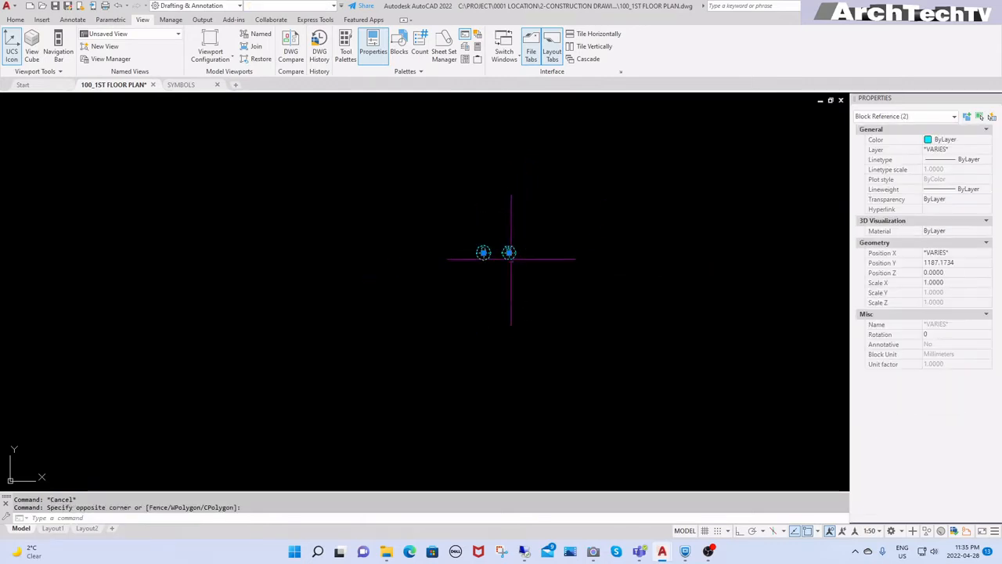
scroll(501, 254, "down", 5)
key("Escape")
key("Escape")
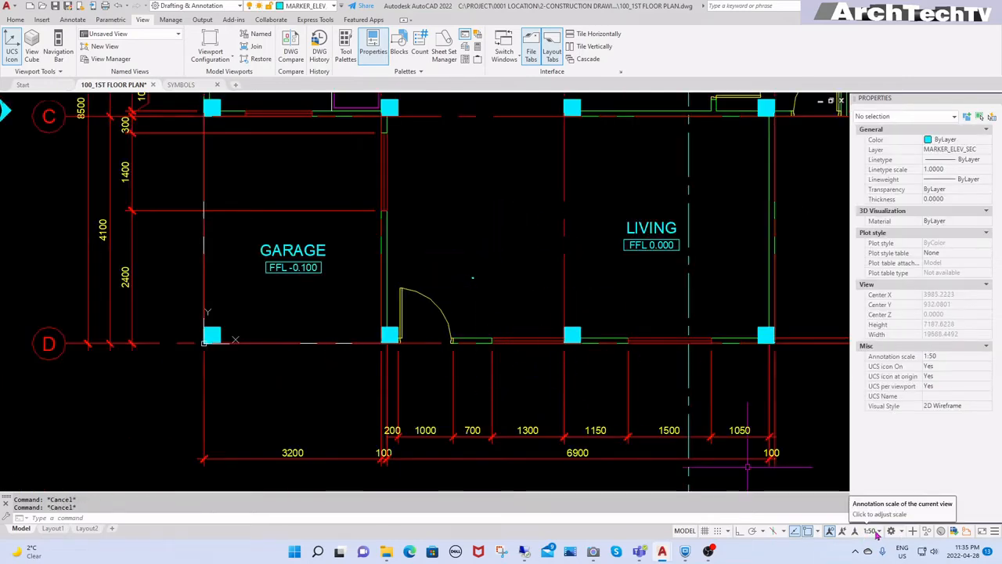
Step: Set the scale of the copied door and window marker blocks to 50
scroll(474, 275, "up", 8)
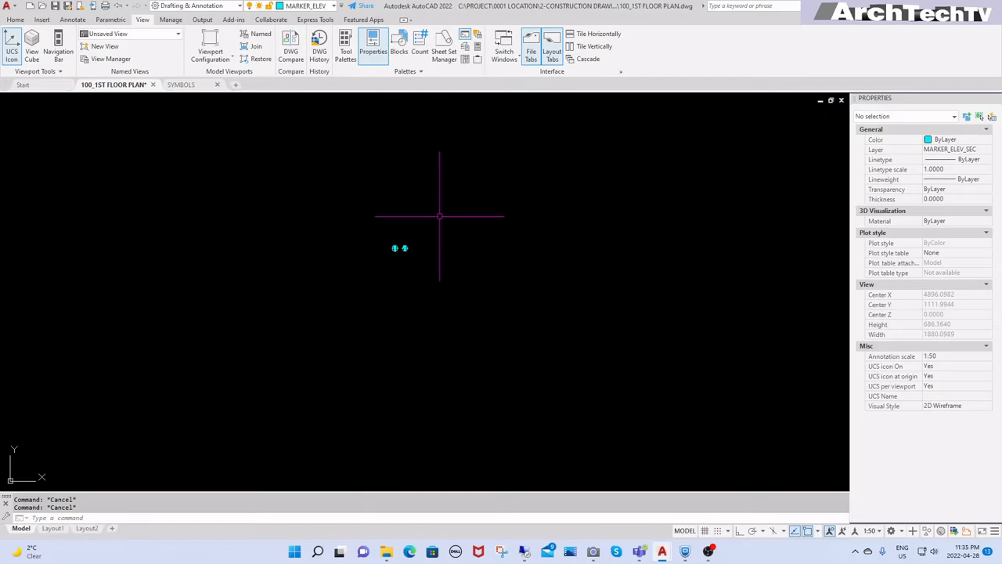
scroll(400, 249, "up", 5)
left_click(471, 205)
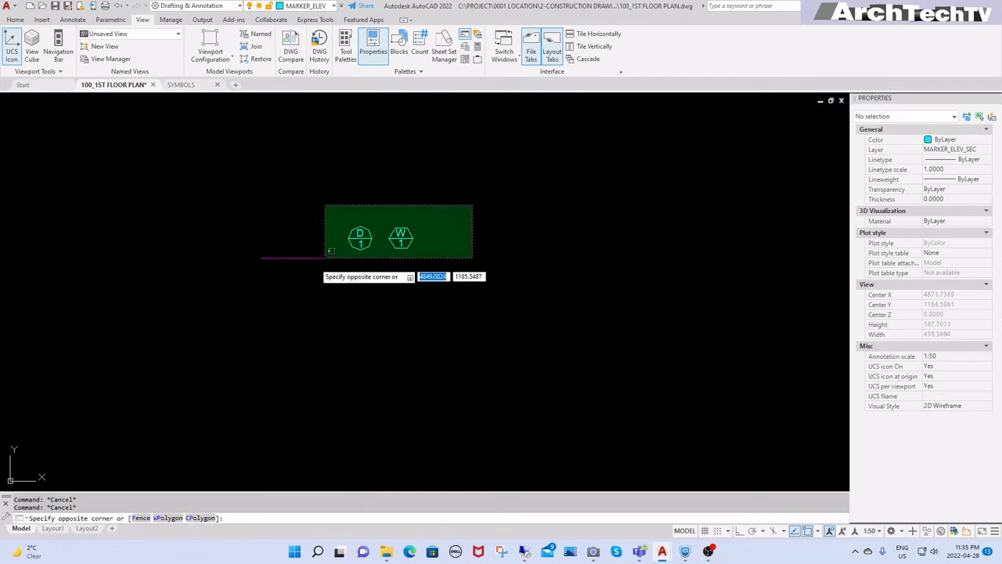
left_click(324, 260)
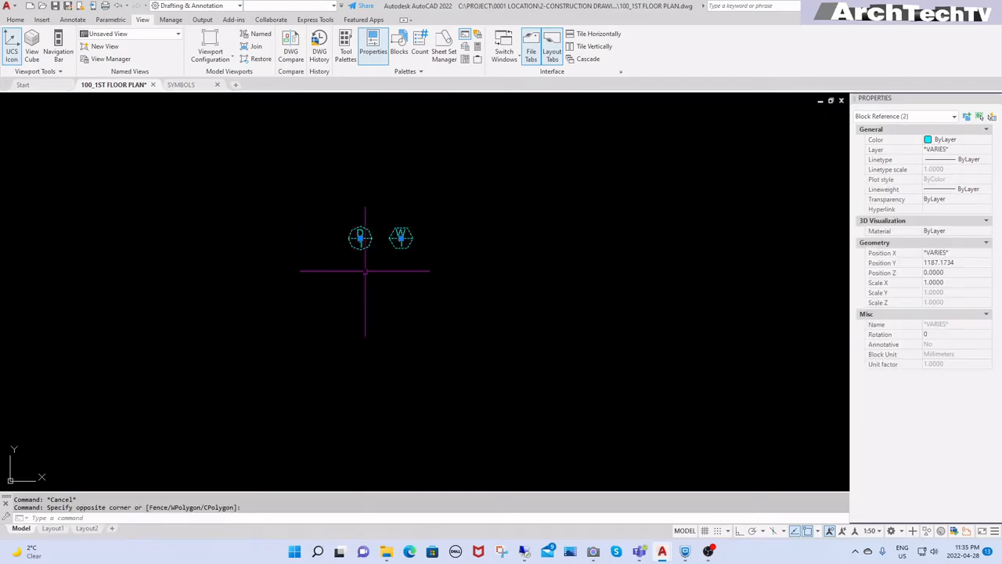
left_click(947, 282)
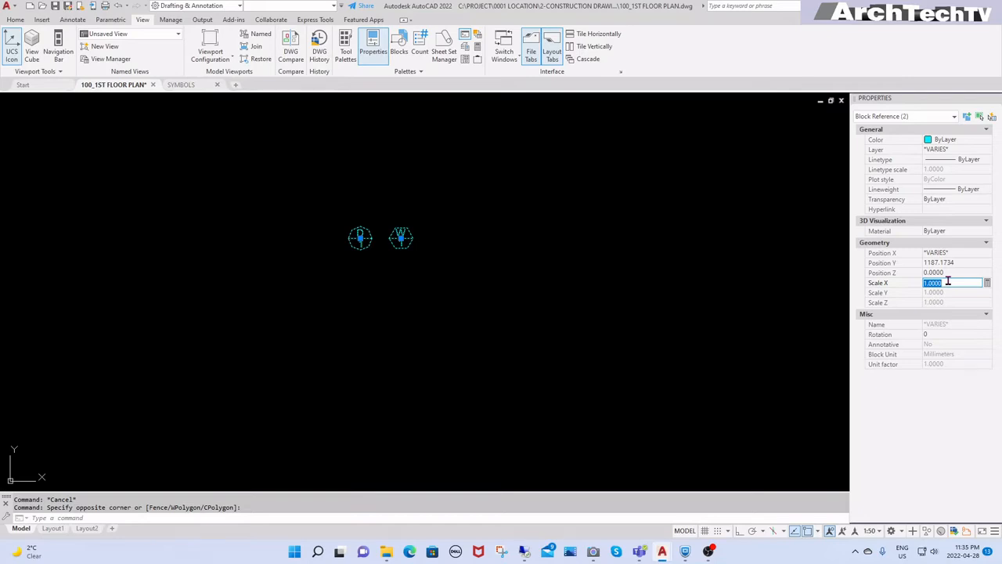
key("Return")
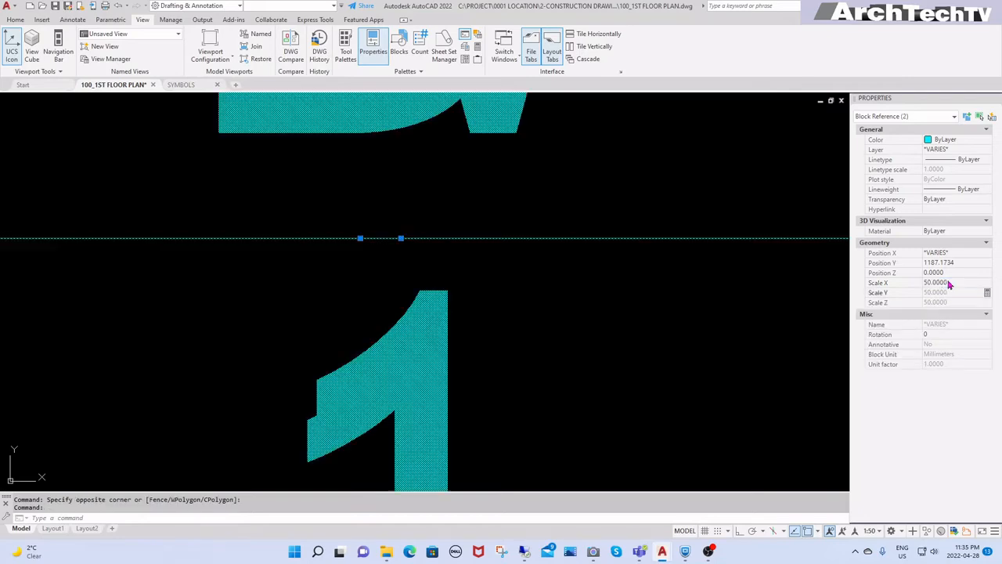
scroll(509, 337, "down", 5)
key("Escape")
key("Escape")
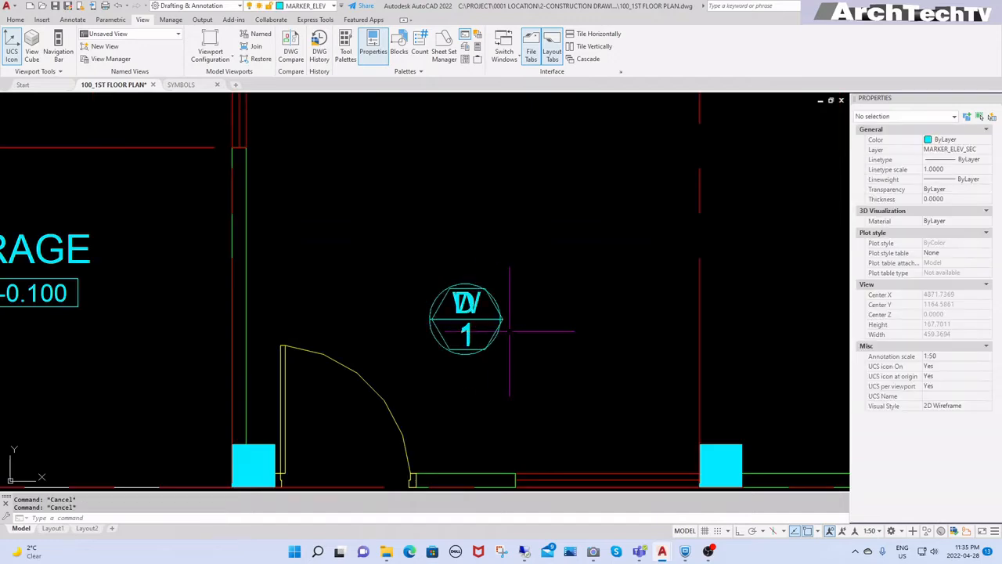
type("m")
key("space")
left_click(464, 320)
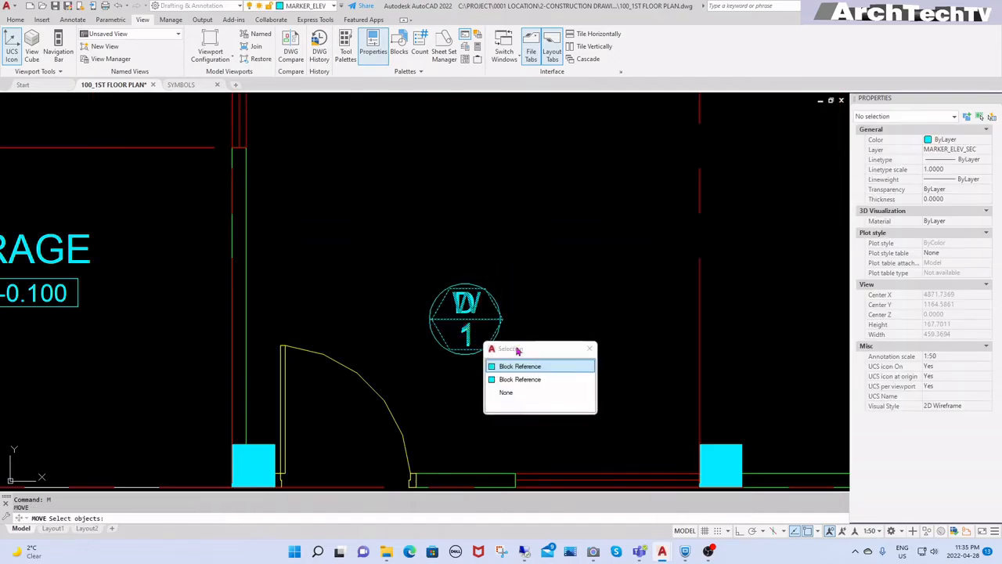
left_click(518, 364)
key("Escape")
key("Escape")
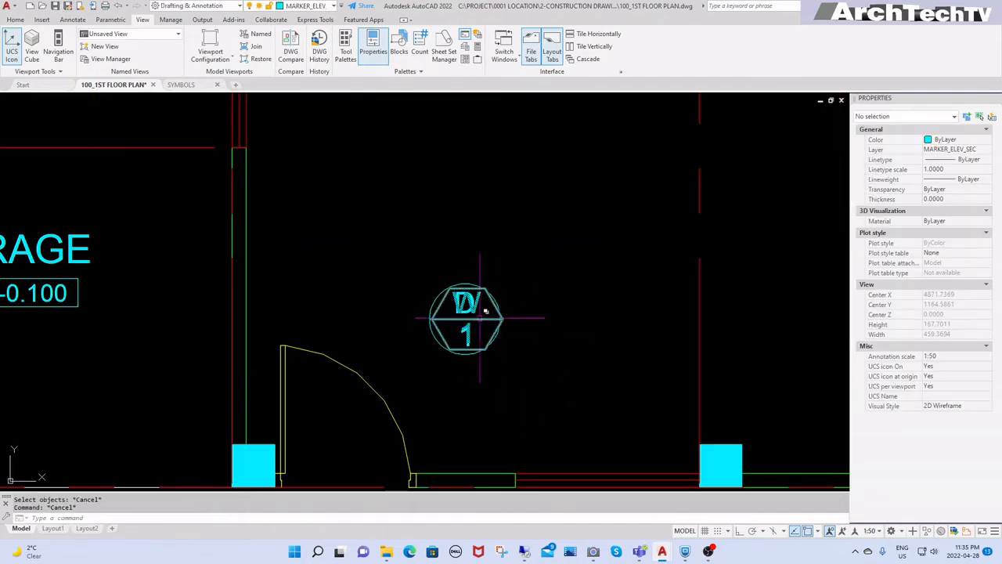
Step: Move the window marker out from under the door marker and place it directly beside it
type("m")
key("space")
left_click(473, 317)
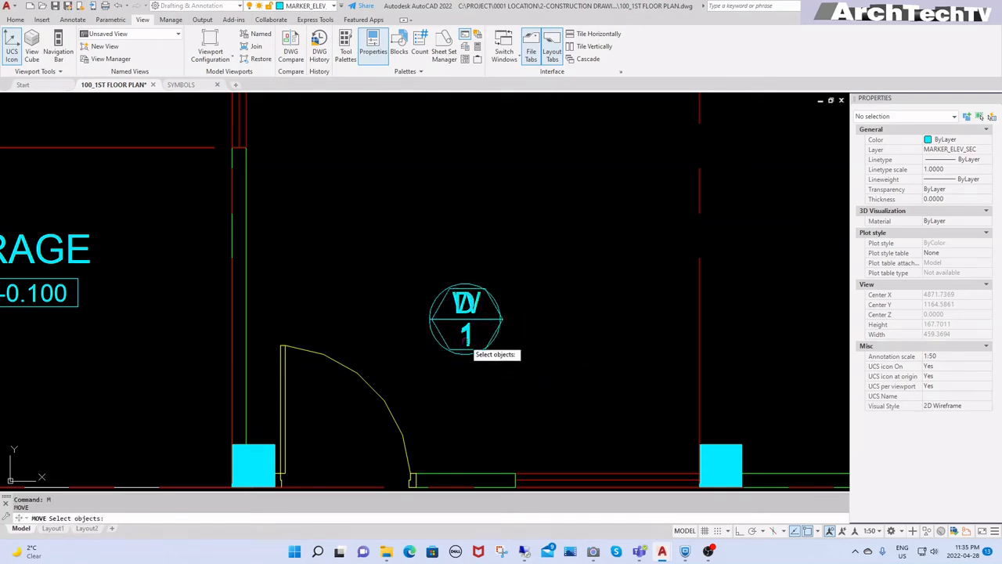
left_click(444, 346)
left_click(485, 385)
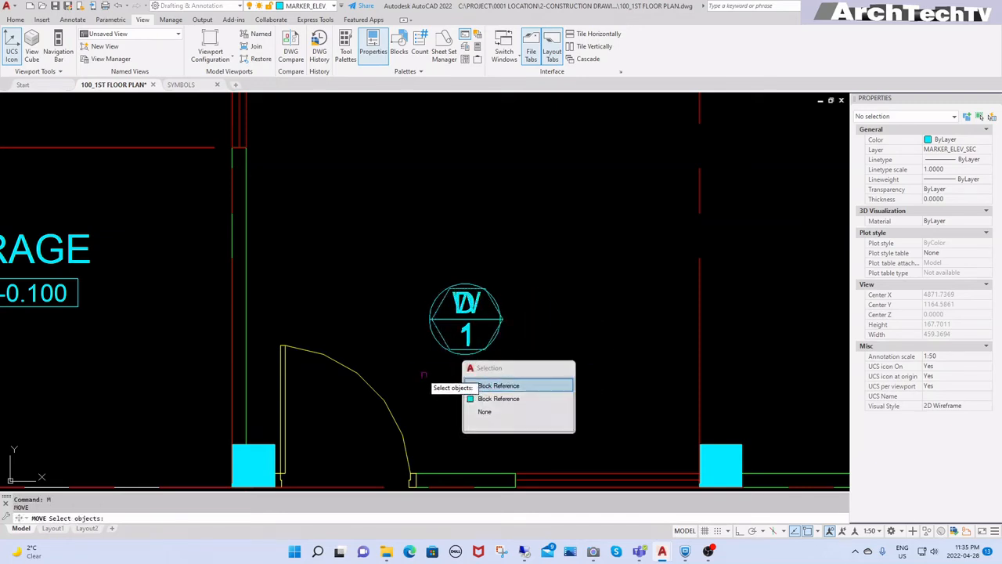
left_click(395, 357)
left_click(521, 367)
scroll(530, 363, "down", 3)
key("space")
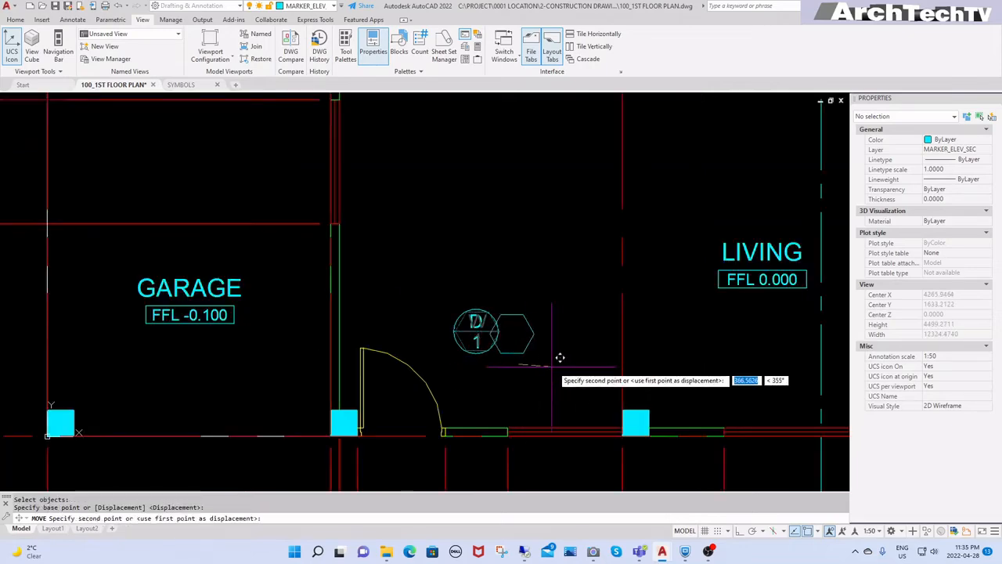
left_click(559, 355)
scroll(565, 430, "down", 5)
scroll(579, 368, "up", 7)
key("Escape")
key("Escape")
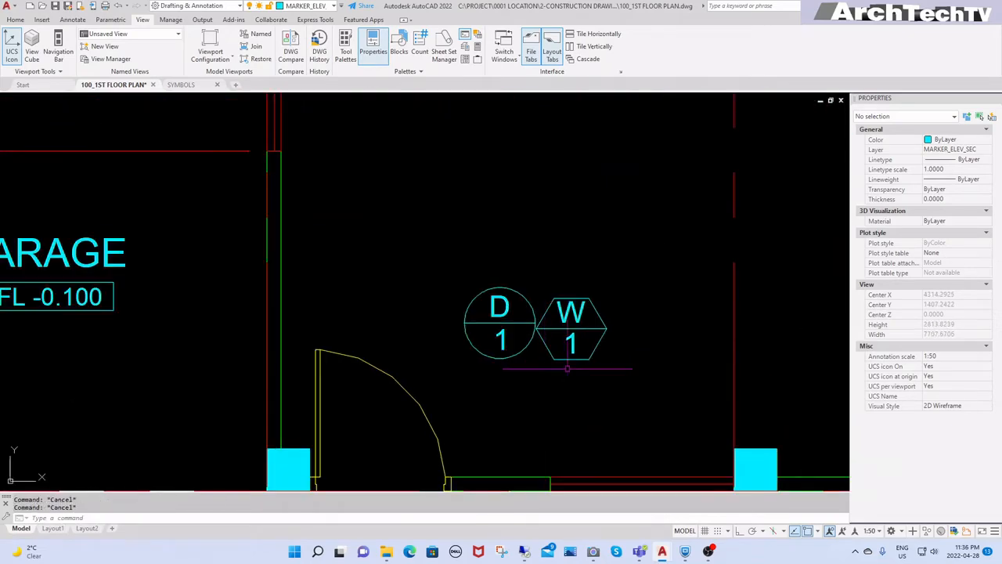
Step: Move the door marker into the swing of the entrance door beside the garage
middle_click_drag(585, 357, 605, 298)
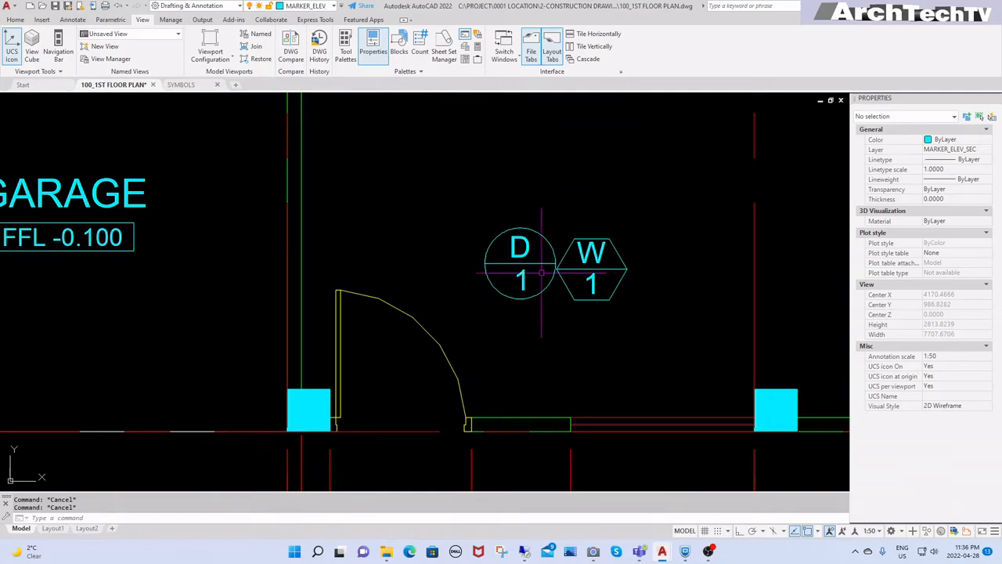
scroll(568, 273, "down", 4)
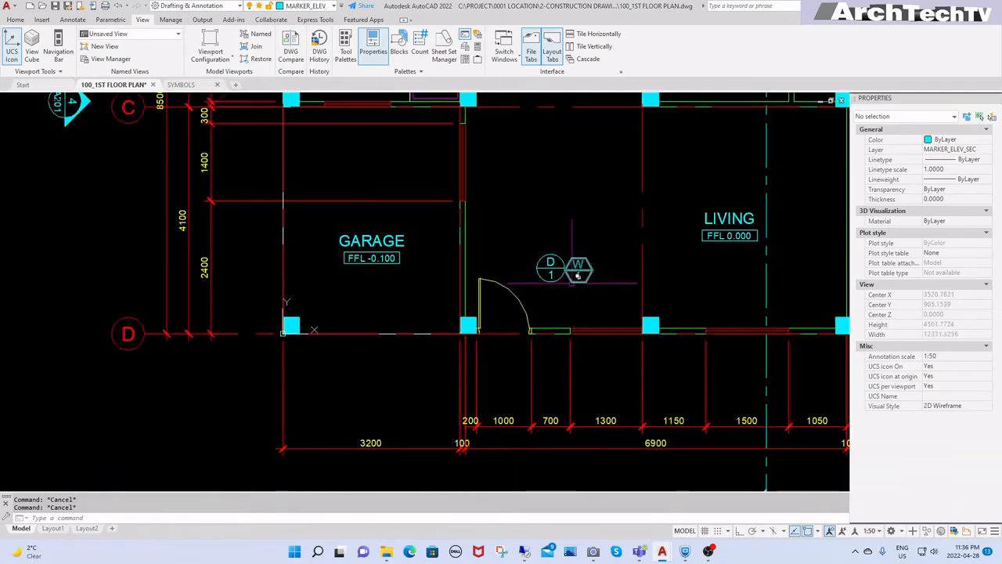
scroll(550, 263, "up", 2)
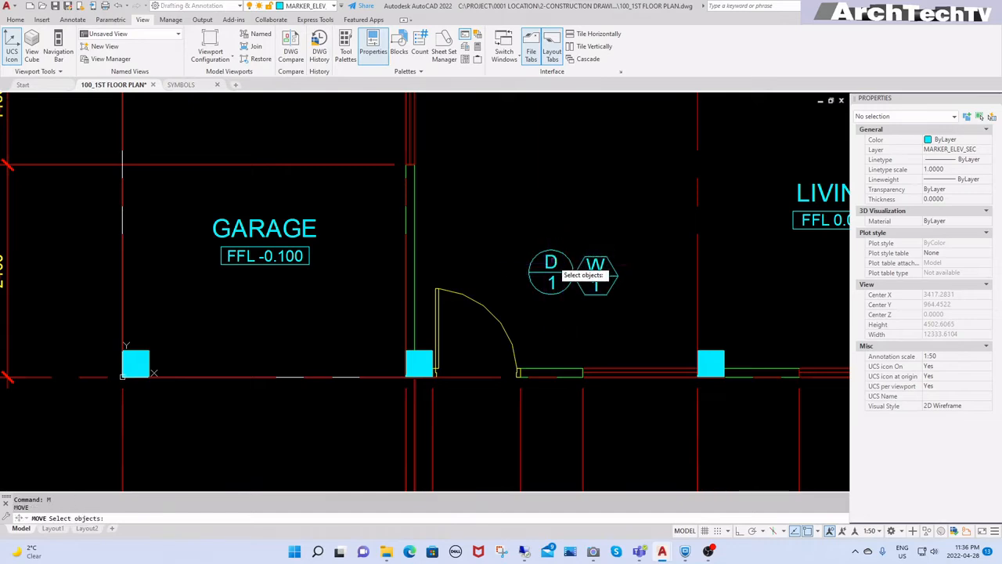
key("Escape")
key("Escape")
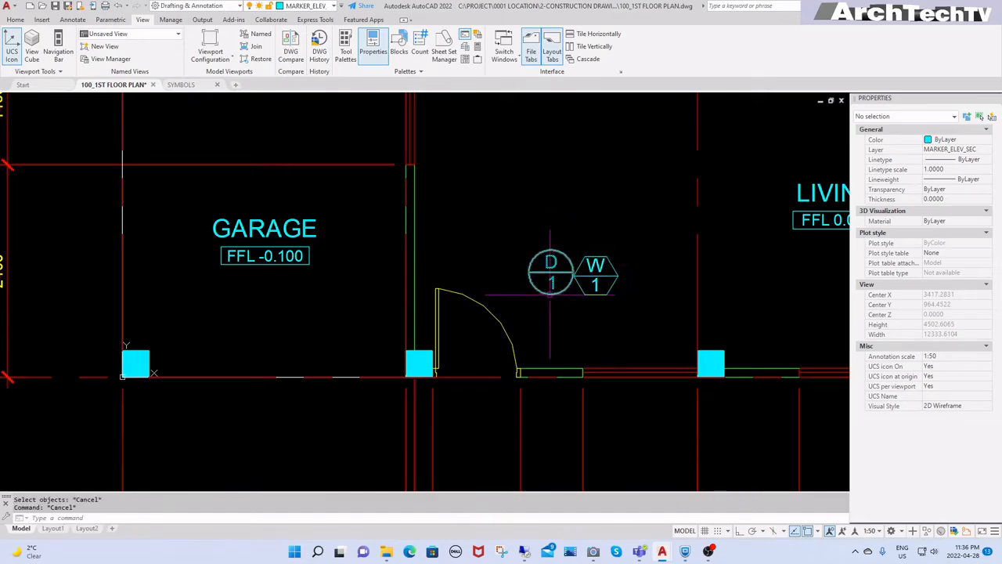
type("m")
key("space")
left_click(553, 227)
left_click(522, 286)
key("space")
left_click(548, 288)
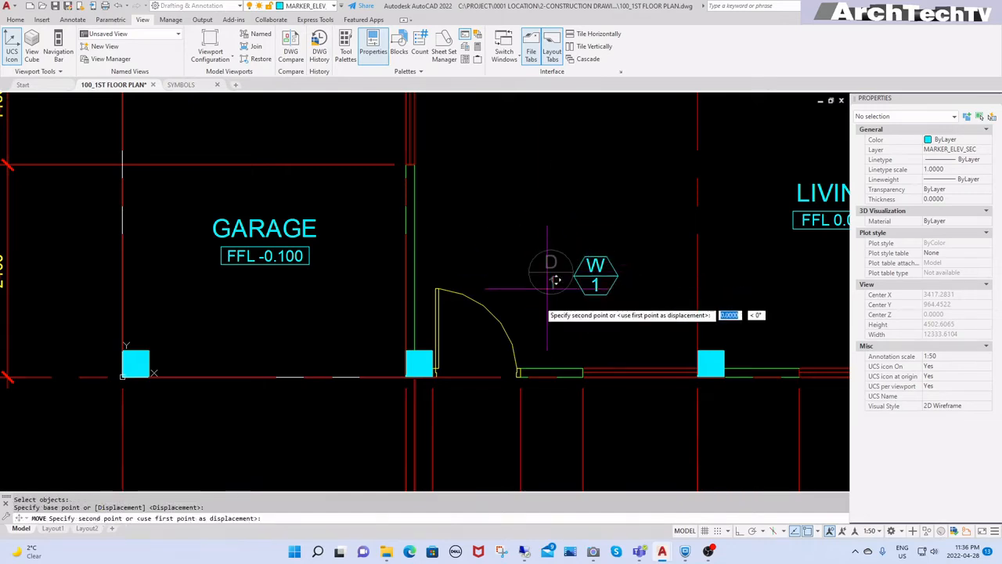
scroll(474, 356, "up", 2)
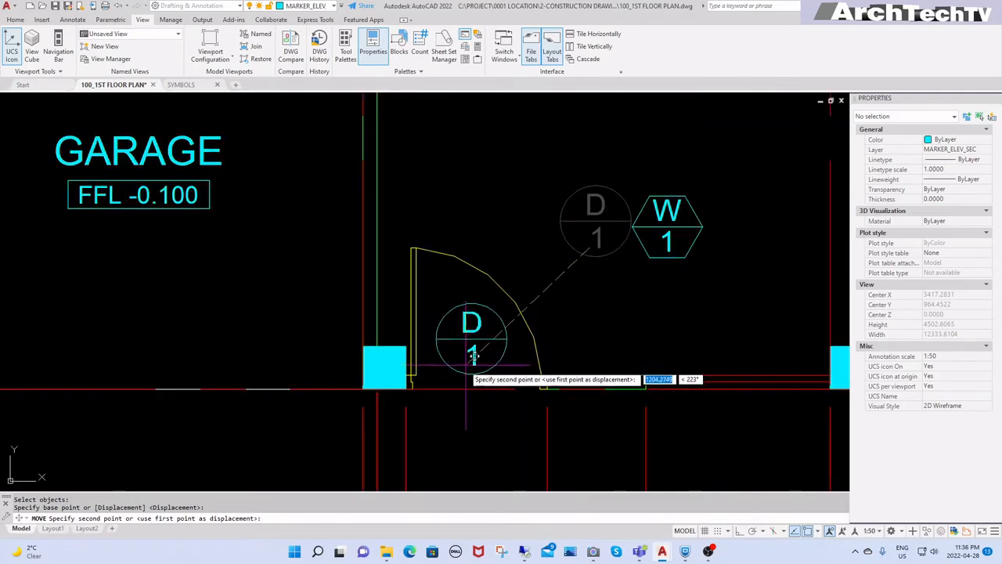
scroll(472, 356, "down", 4)
key("Escape")
key("Escape")
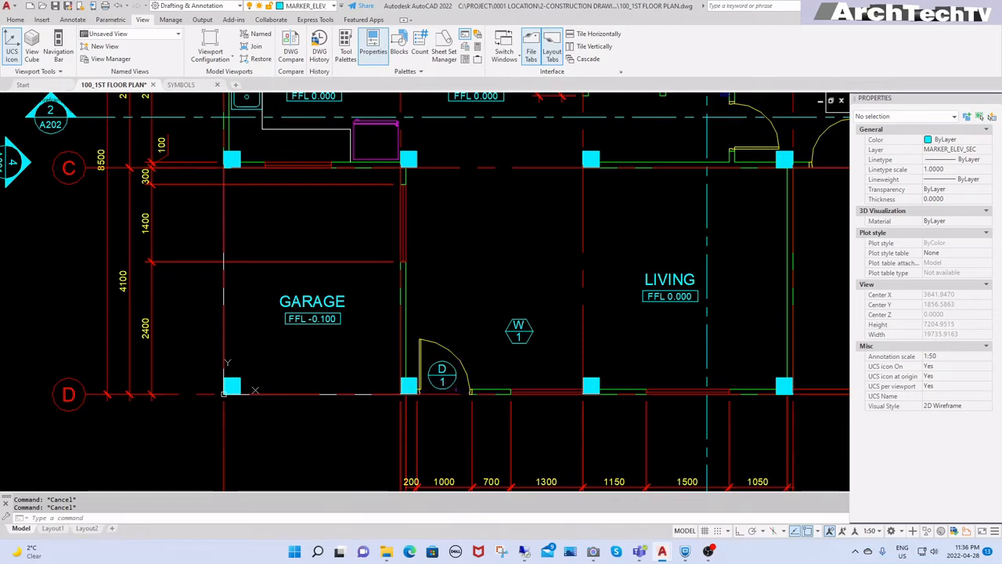
type("c")
key("space")
scroll(450, 391, "up", 3)
scroll(458, 403, "down", 4)
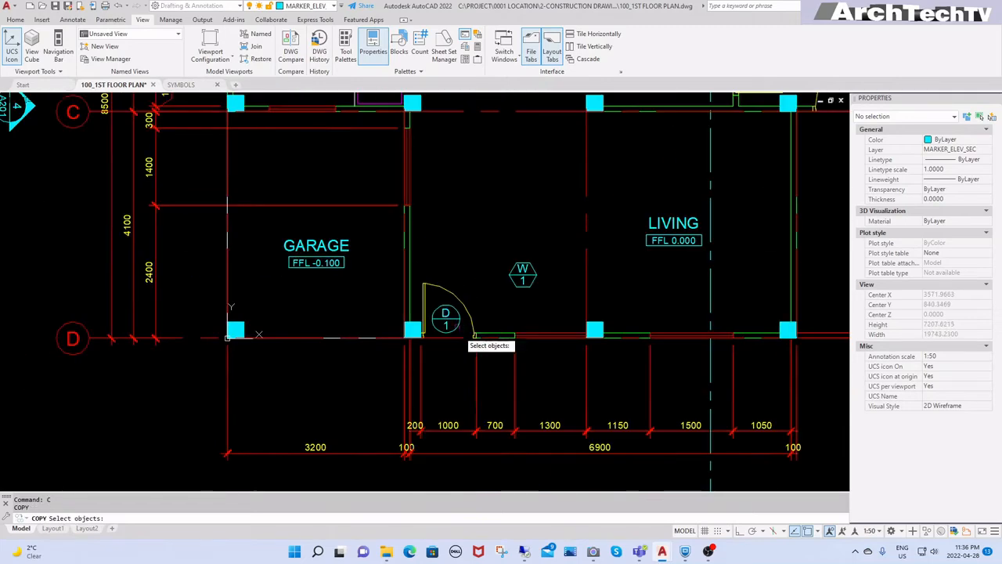
scroll(468, 427, "up", 1)
key("Escape")
key("Escape")
middle_click_drag(490, 341, 494, 377)
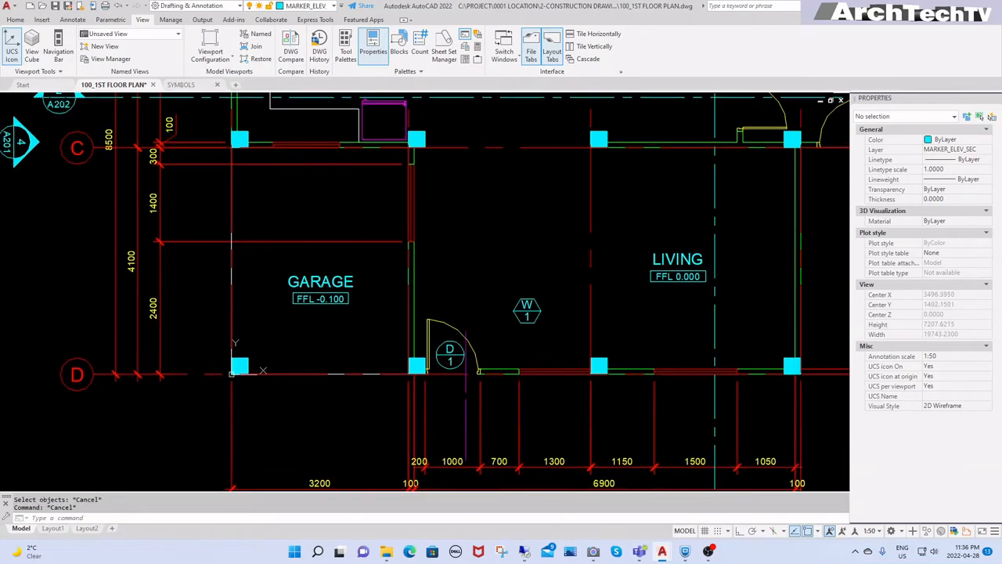
Step: Copy the door marker from the entrance door into the swing of the service area's exterior door
type("c")
key("space")
left_click(454, 356)
key("space")
left_click(448, 365)
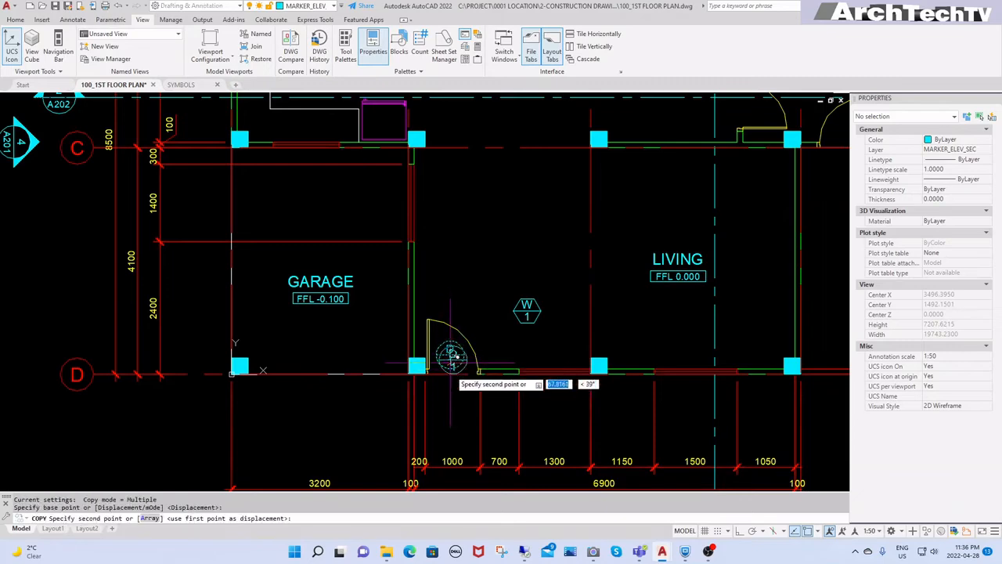
scroll(451, 414, "down", 2)
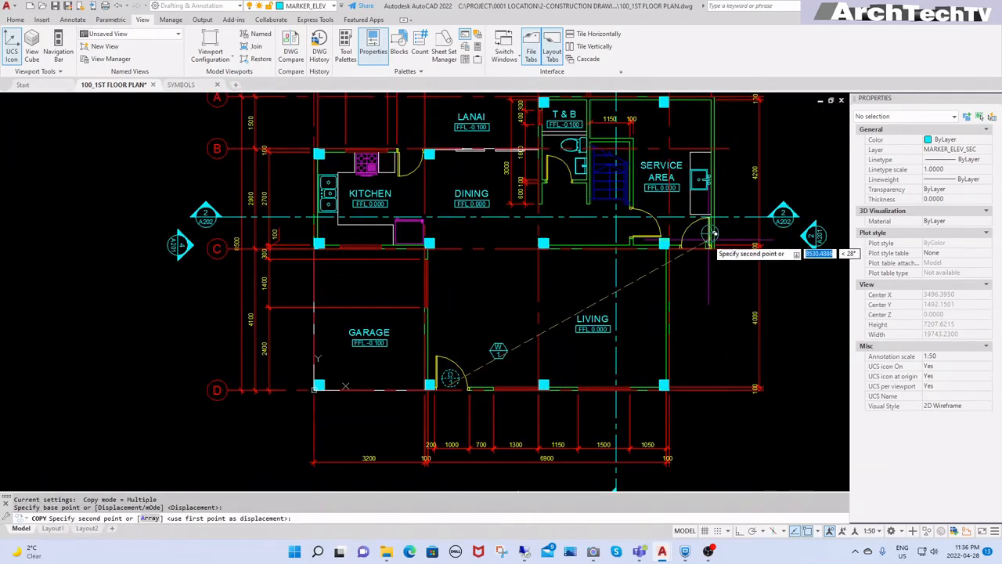
scroll(703, 234, "up", 6)
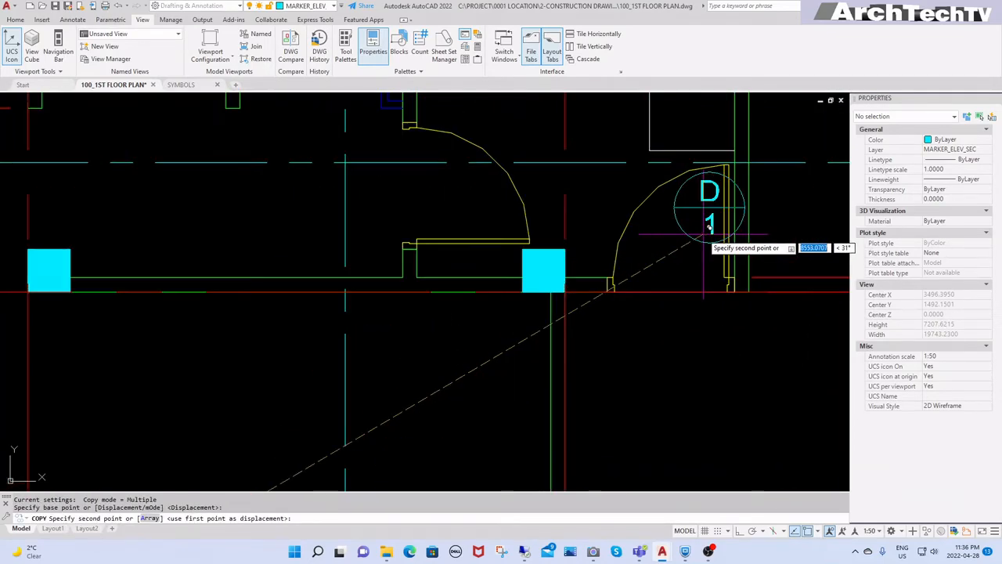
left_click(666, 280)
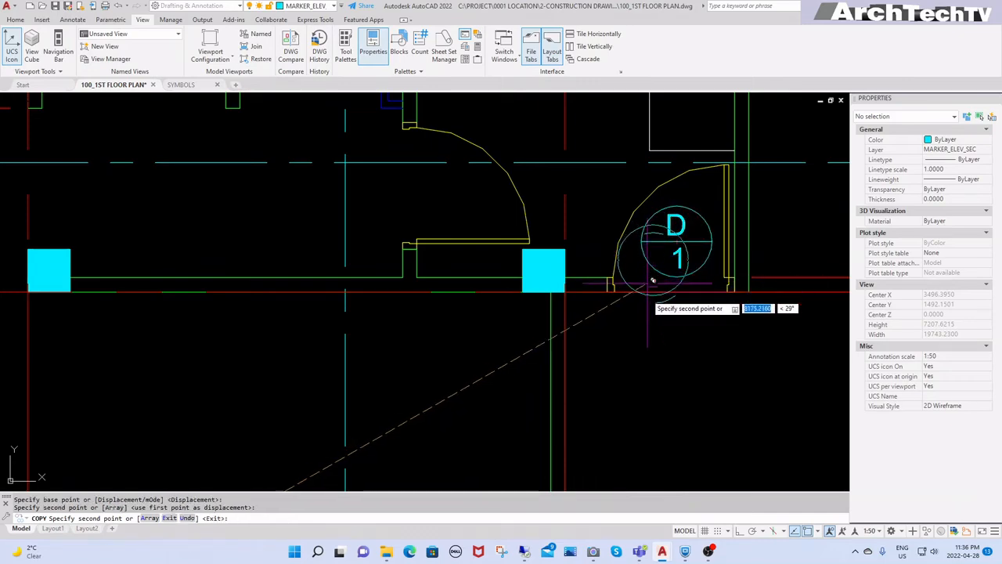
scroll(665, 279, "down", 4)
key("Escape")
key("Escape")
Step: Add a horizontal dimension across the service area's exterior door opening, placed just outside the wall
key("Return")
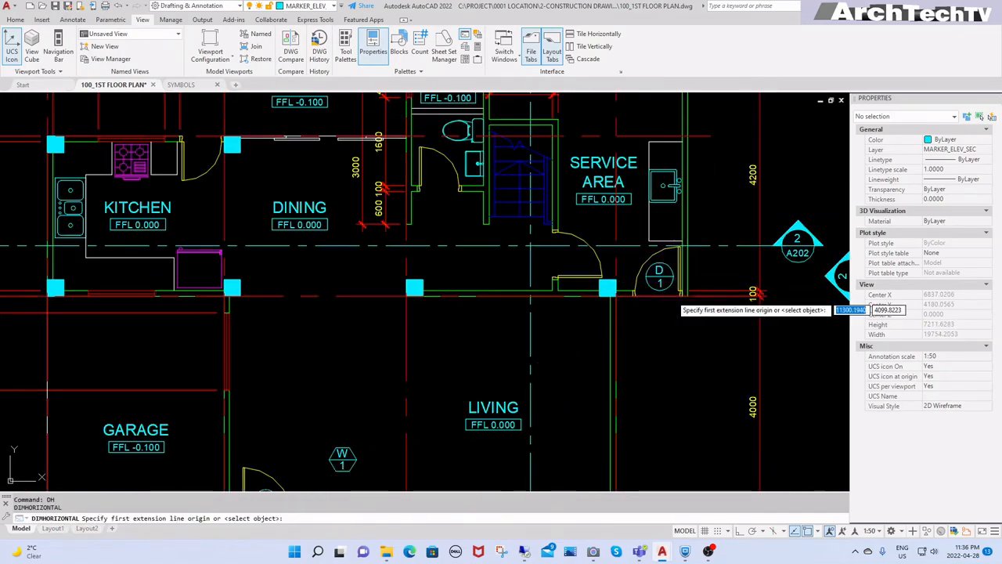
scroll(673, 298, "up", 6)
left_click(680, 296)
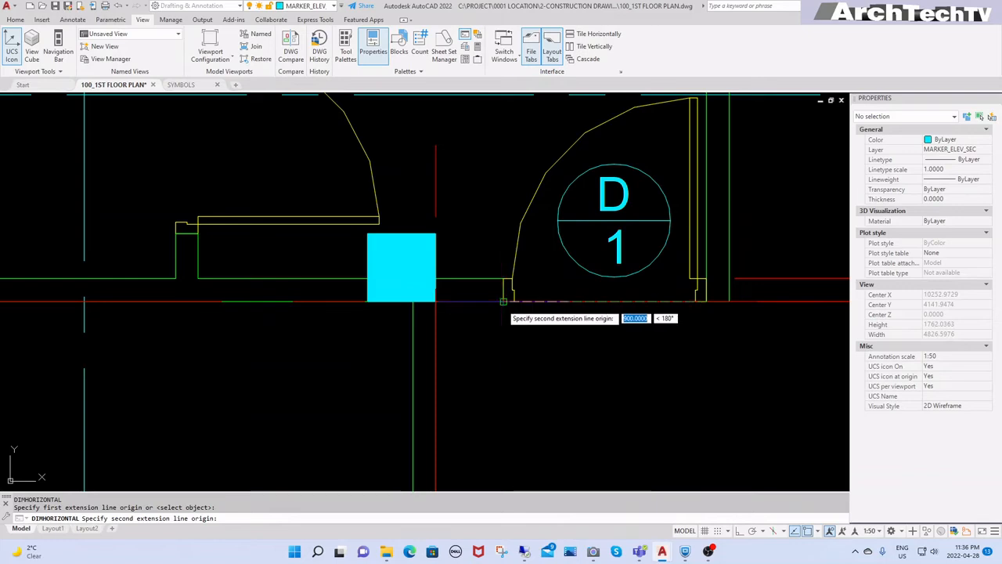
left_click(505, 302)
left_click(523, 364)
key("Escape")
key("Escape")
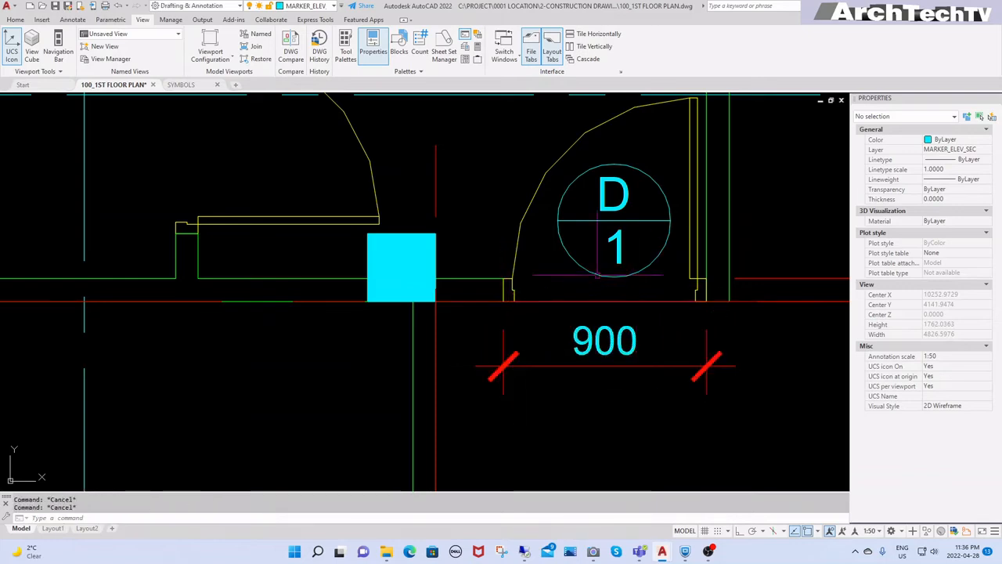
Step: Match the new door dimension's properties to the existing 100 wall dimension beside it
scroll(519, 301, "down", 4)
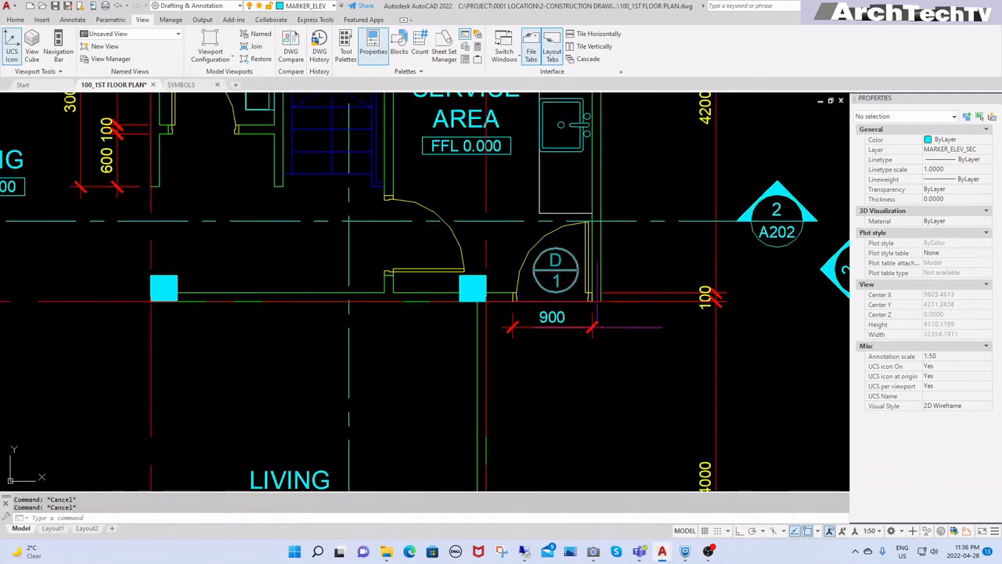
type("MM")
key("Return")
left_click(705, 301)
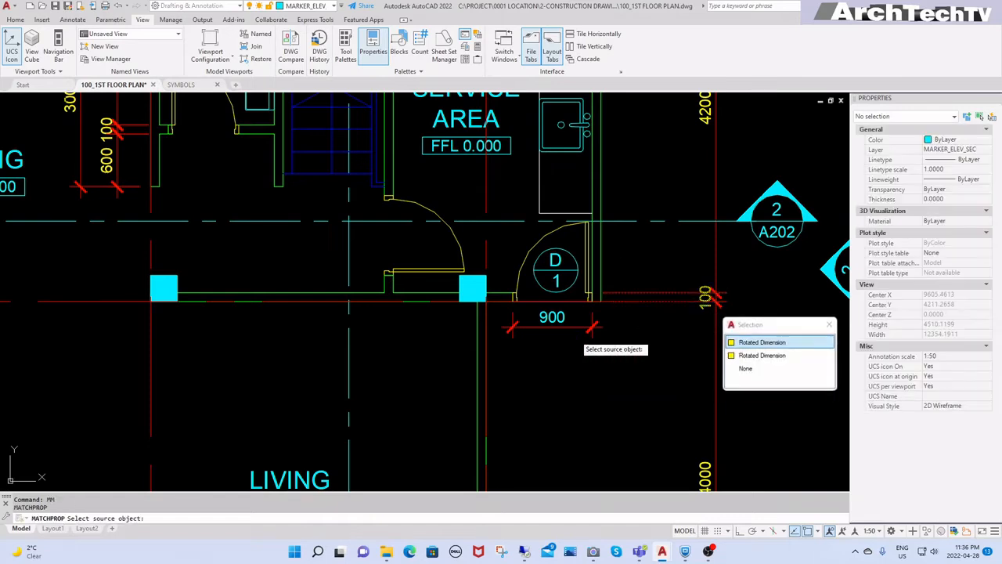
key("Return")
key("Escape")
key("Escape")
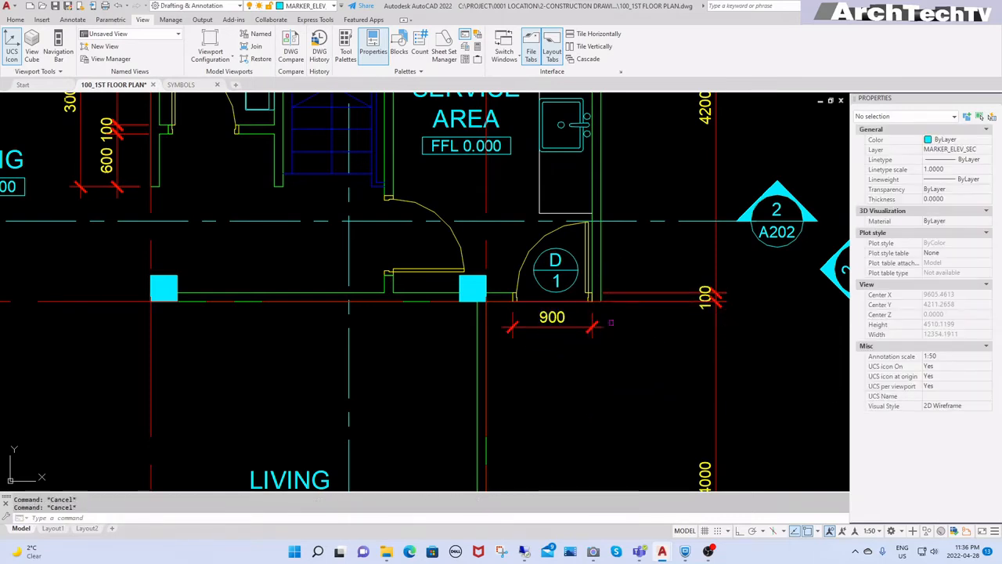
Step: Shift the exterior door's dimension line farther away from the wall
left_click(612, 320)
left_click(575, 342)
left_click(592, 326)
left_click(591, 358)
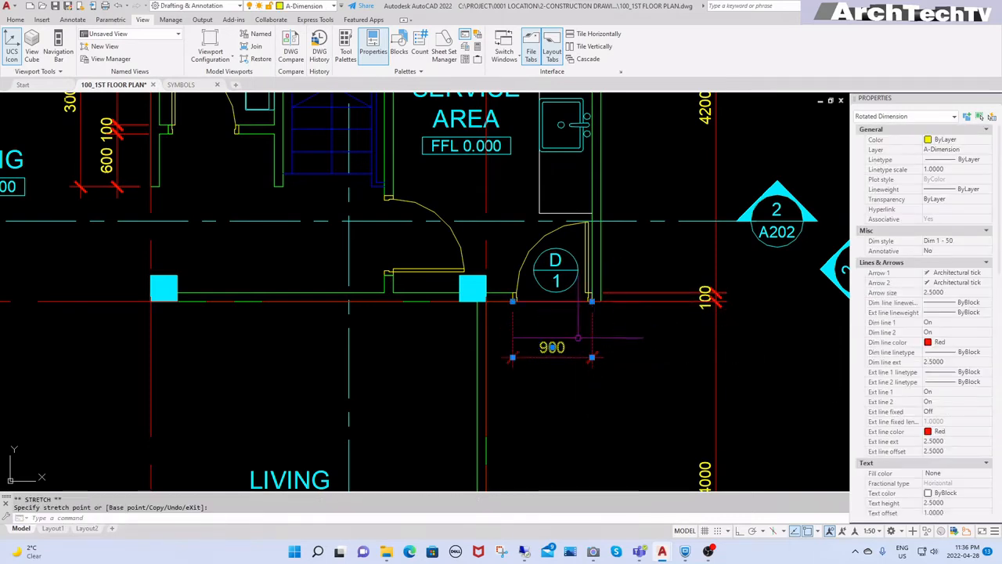
key("Escape")
key("Escape")
Step: Change the number attribute of the service area's exterior door marker to 2
scroll(561, 280, "up", 2)
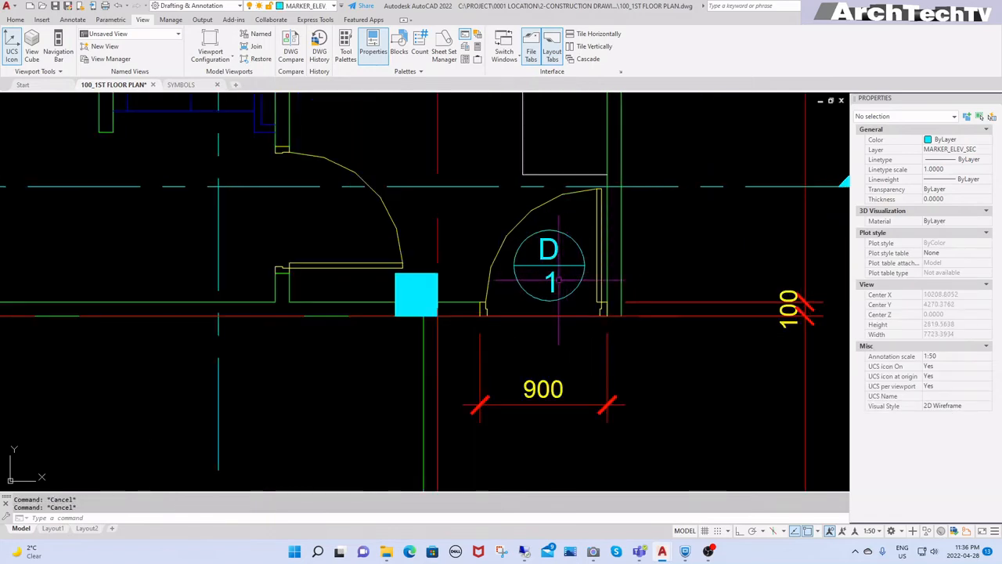
type("ed")
key("Return")
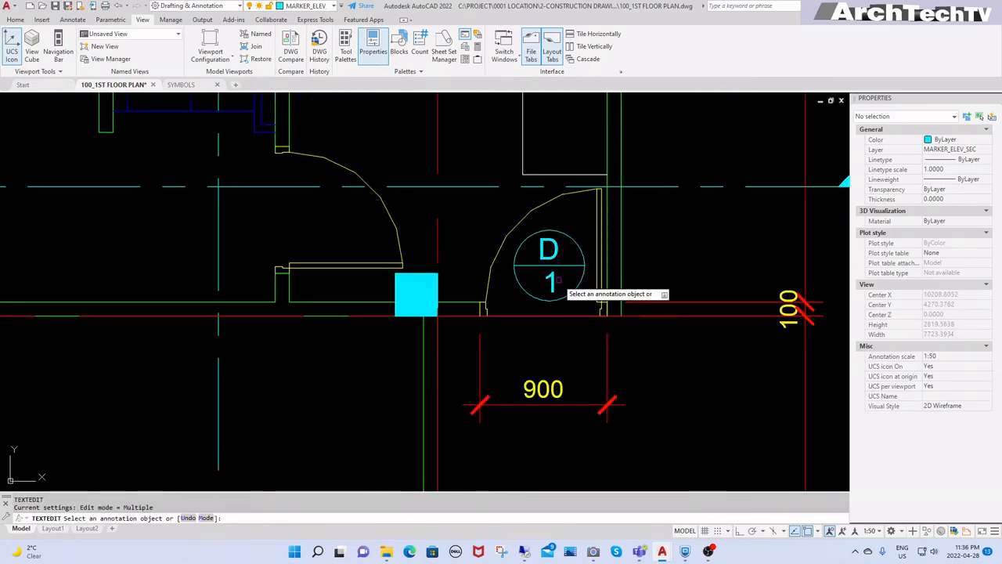
left_click(556, 286)
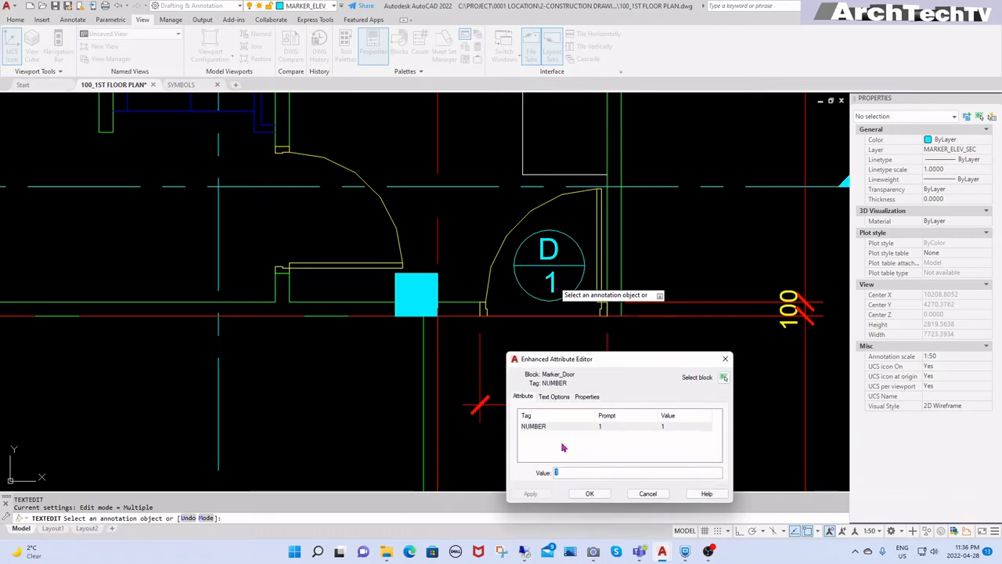
left_click(597, 493)
scroll(649, 368, "down", 4)
key("Escape")
key("Escape")
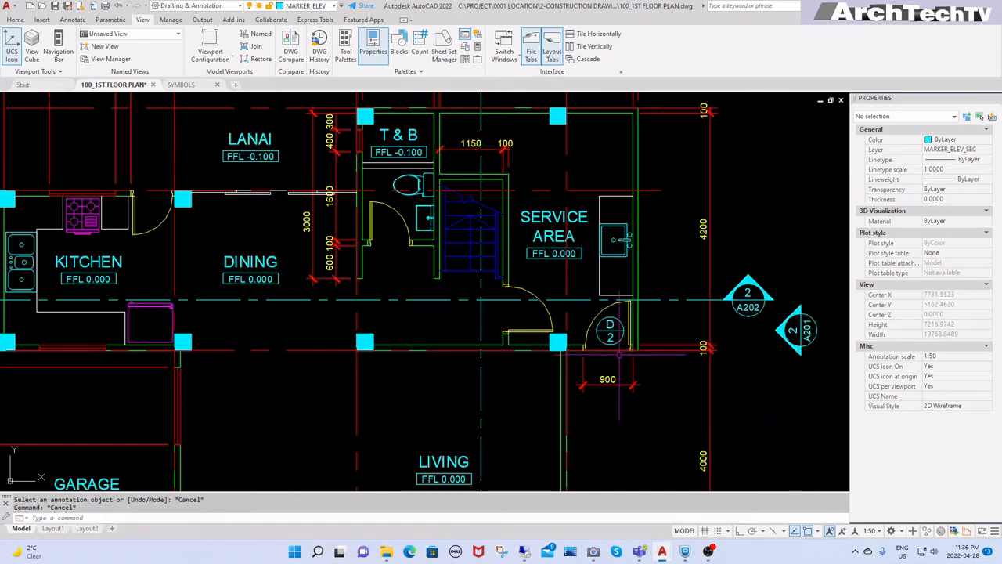
Step: Copy the D 2 marker into the swing of the door between the hallway and the service area
middle_click_drag(425, 292, 467, 285)
scroll(652, 327, "up", 4)
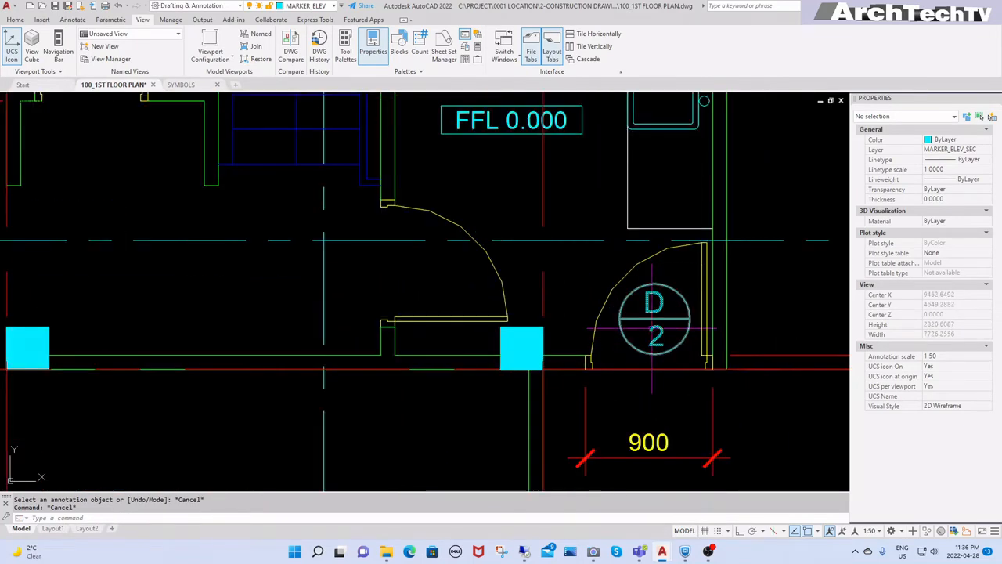
left_click(677, 311)
type("co")
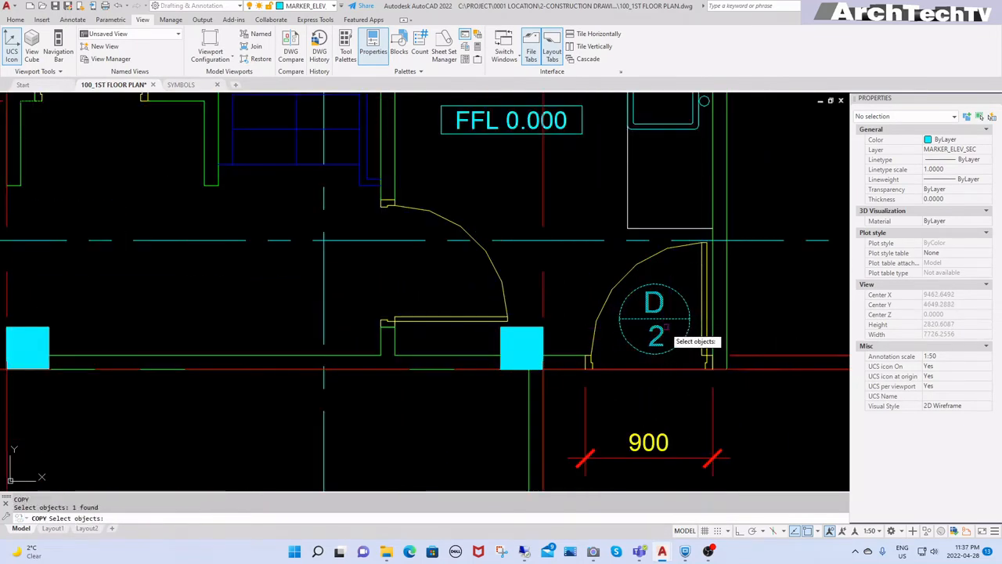
key("Return")
left_click(652, 343)
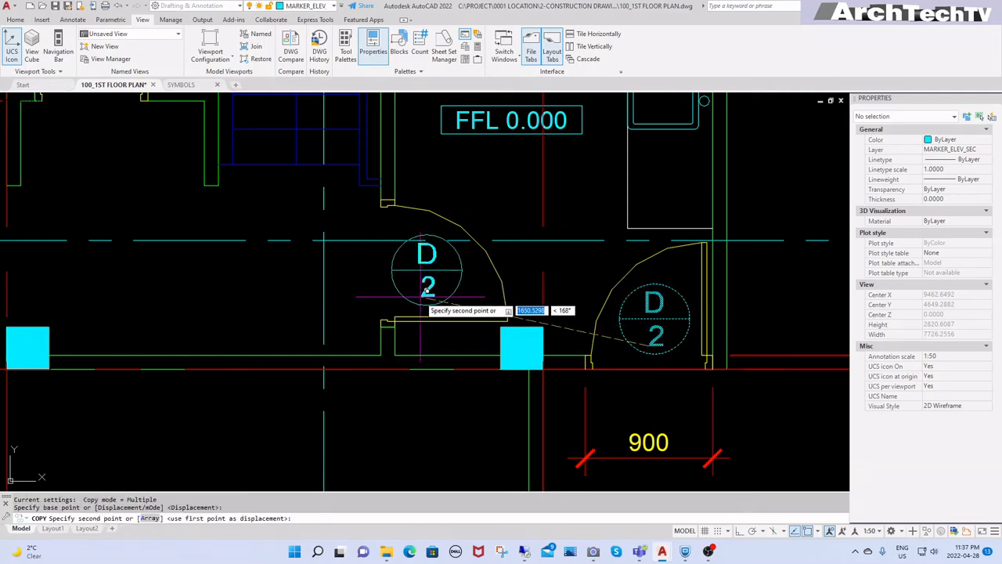
left_click(427, 290)
key("Escape")
Step: Add a vertical dimension across the opening of the service area's interior door, on the hallway side
type("d")
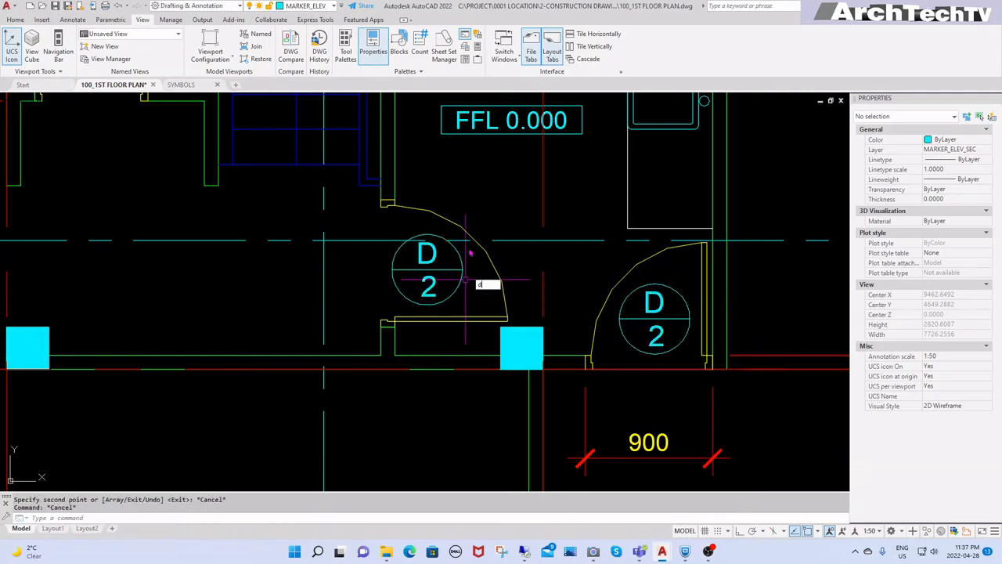
type("dv")
key("Return")
left_click(381, 200)
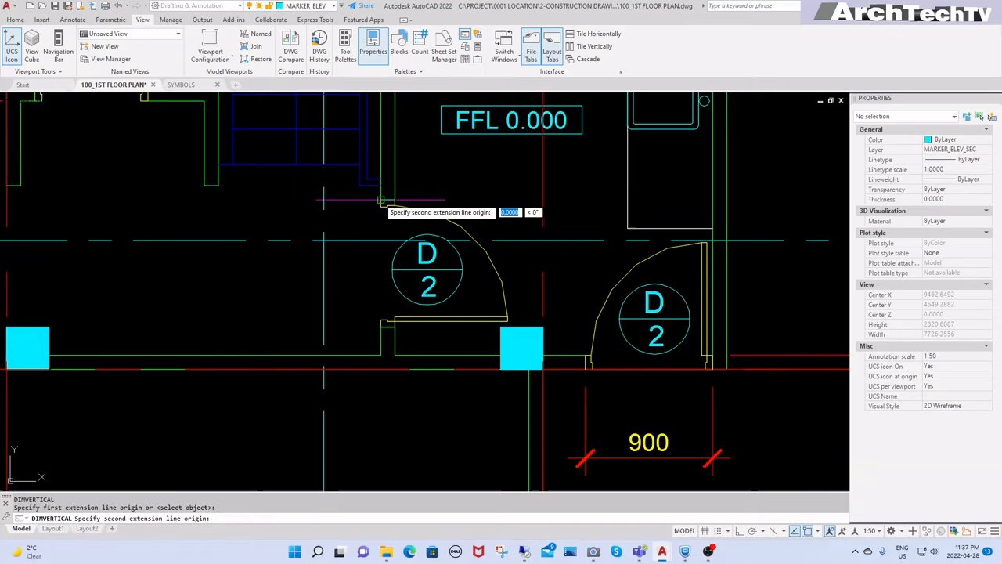
left_click(381, 325)
left_click(352, 266)
scroll(497, 324, "down", 2)
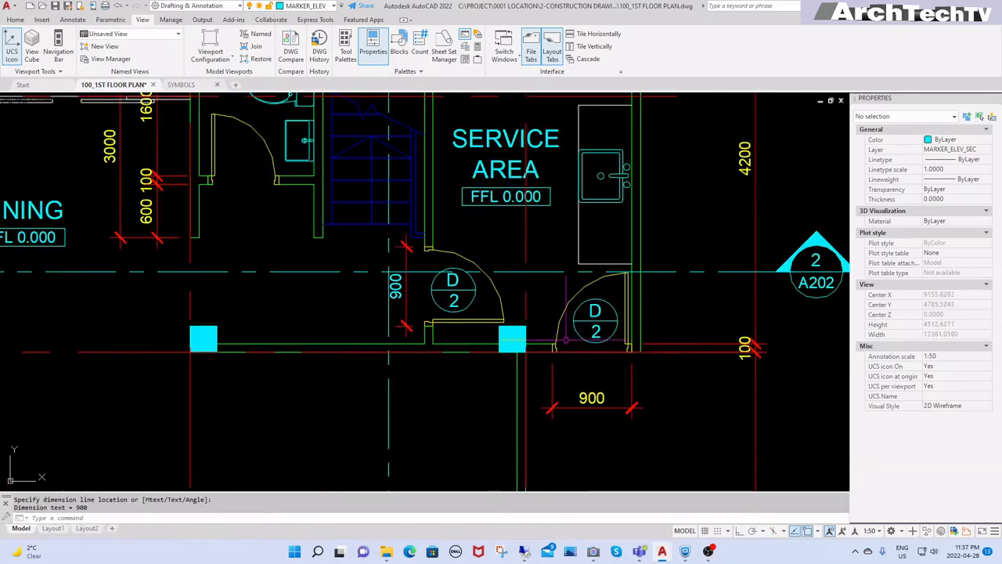
key("Escape")
key("Escape")
middle_click_drag(550, 370, 640, 378)
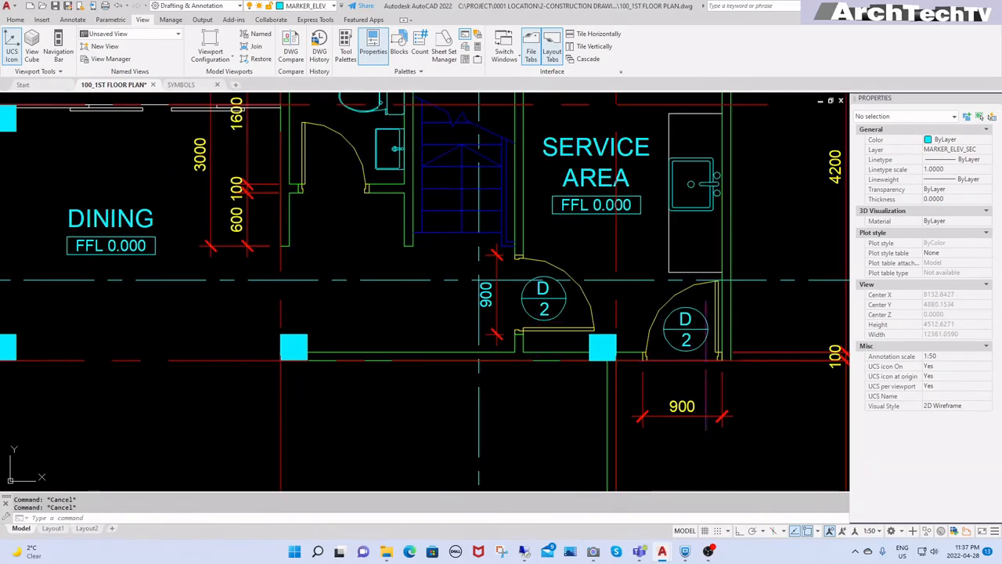
Step: Change the number attribute of the service area's interior door marker to 2a
scroll(706, 364, "down", 3)
scroll(625, 338, "up", 3)
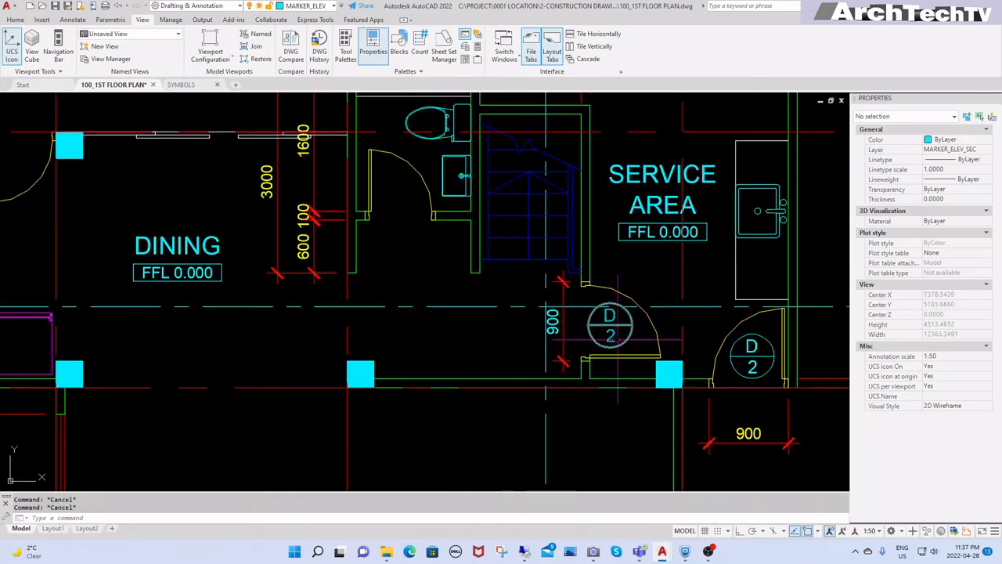
scroll(634, 336, "down", 2)
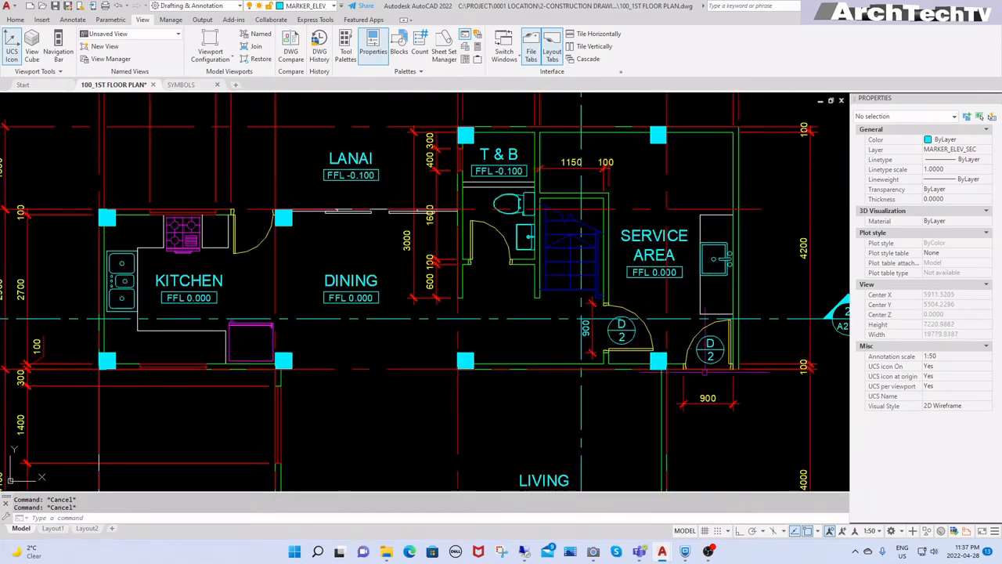
scroll(621, 332, "up", 3)
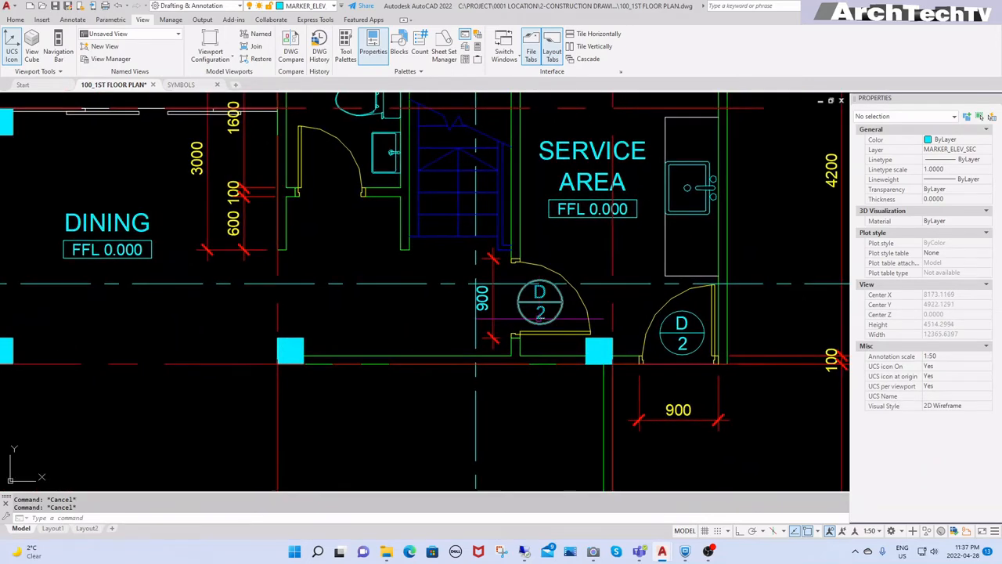
scroll(543, 317, "up", 2)
scroll(525, 321, "down", 2)
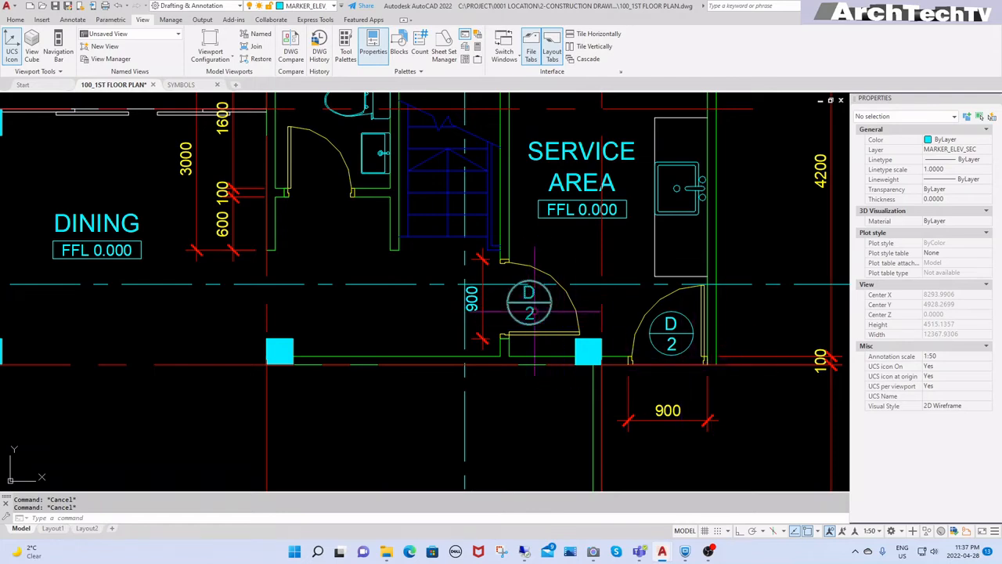
type("ed")
key("Return")
left_click(537, 319)
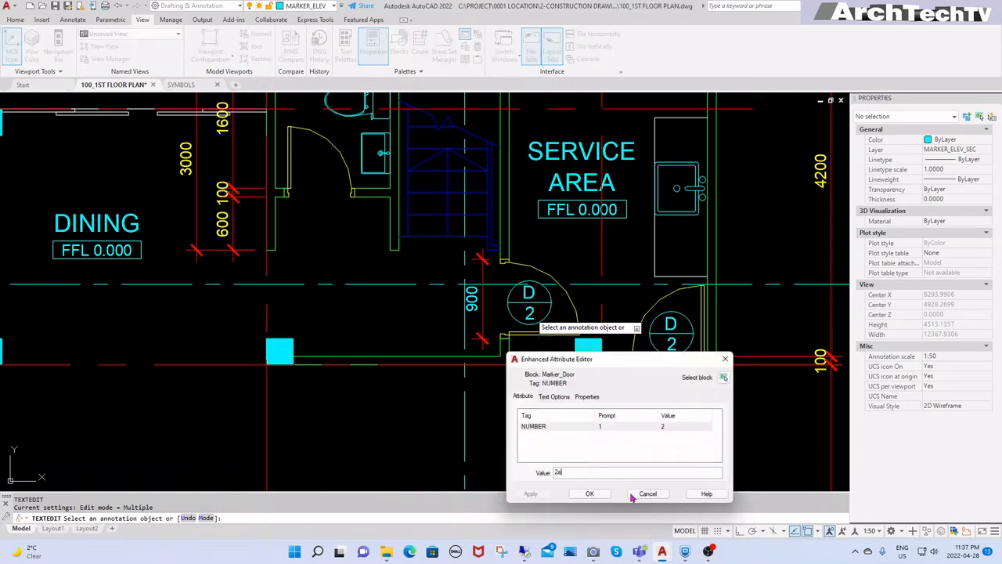
left_click(589, 493)
scroll(631, 374, "down", 2)
key("Escape")
key("Escape")
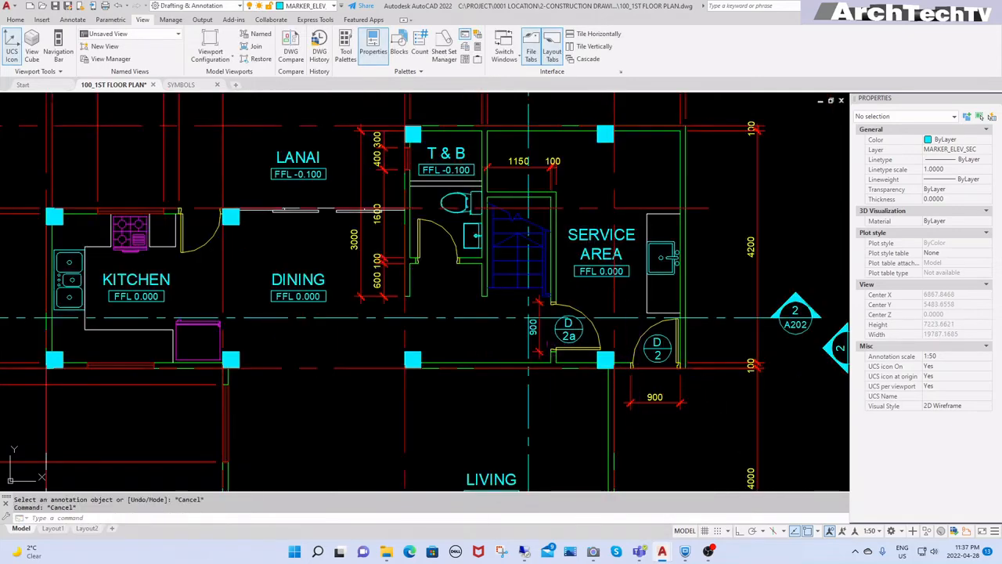
Step: Match the properties of the service area's exterior door dimension onto the interior door's vertical dimension
scroll(665, 381, "down", 2)
type("ma")
key("Return")
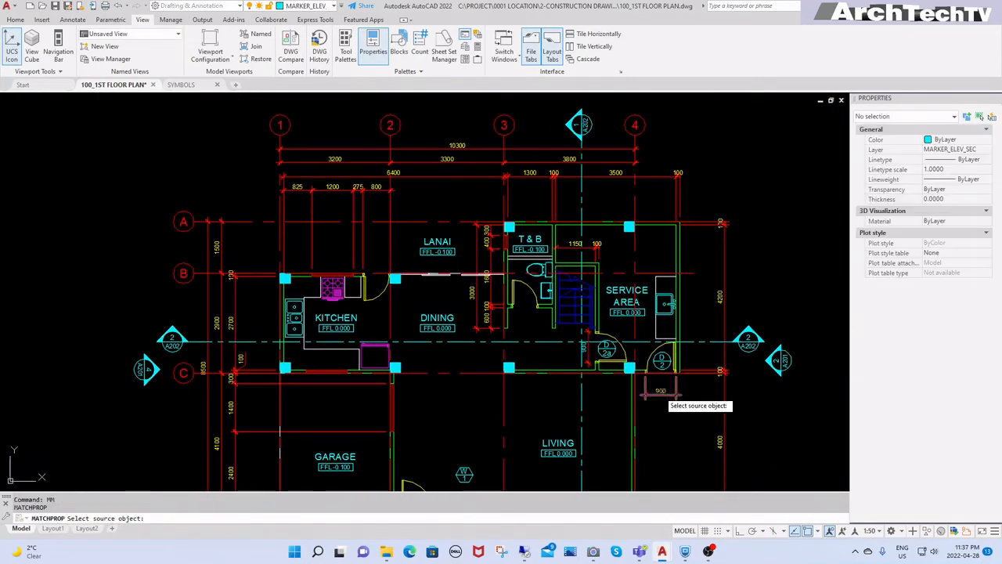
left_click(671, 395)
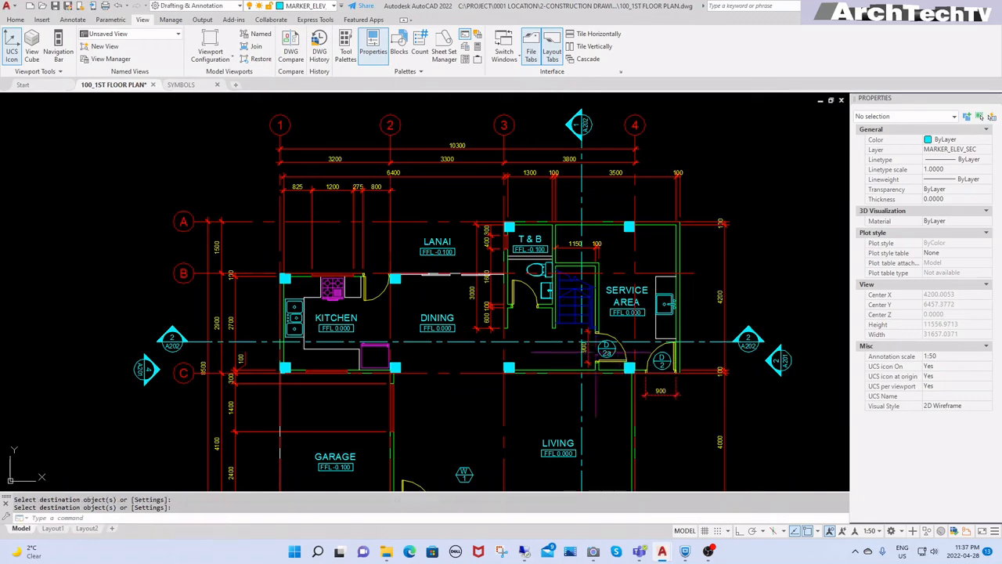
key("Escape")
key("Escape")
Step: Copy the D 1 marker from the main entrance into the swing of the door between the kitchen and the lanai
middle_click_drag(587, 380, 643, 354)
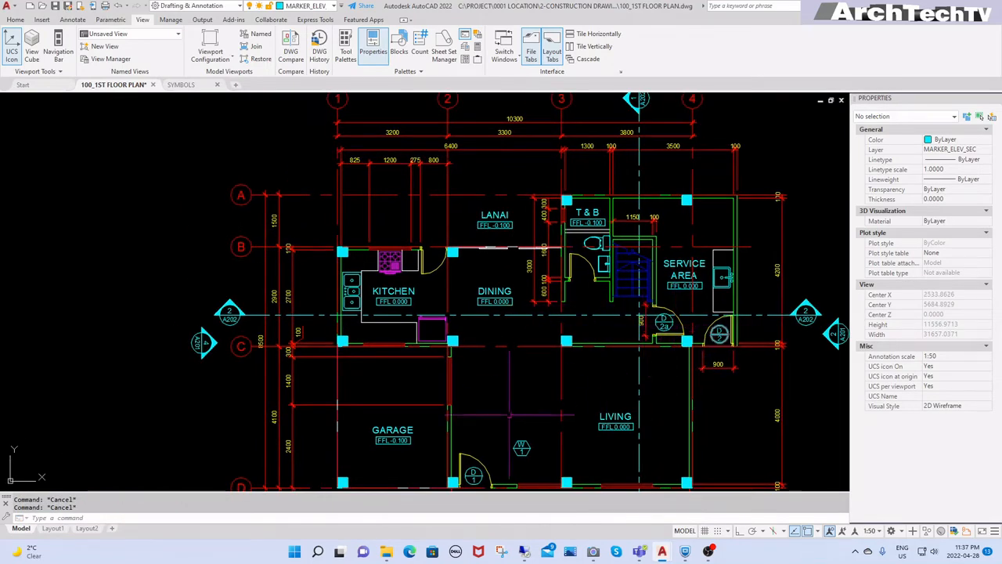
type("co")
key("Return")
left_click(473, 474)
key("Return")
left_click(474, 474)
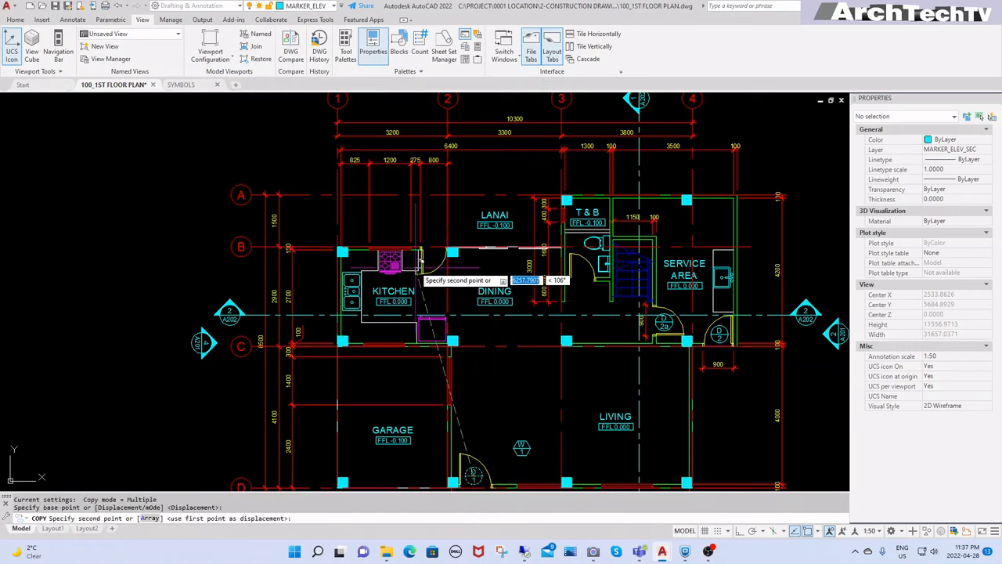
scroll(425, 257, "up", 5)
left_click(481, 258)
scroll(407, 302, "down", 2)
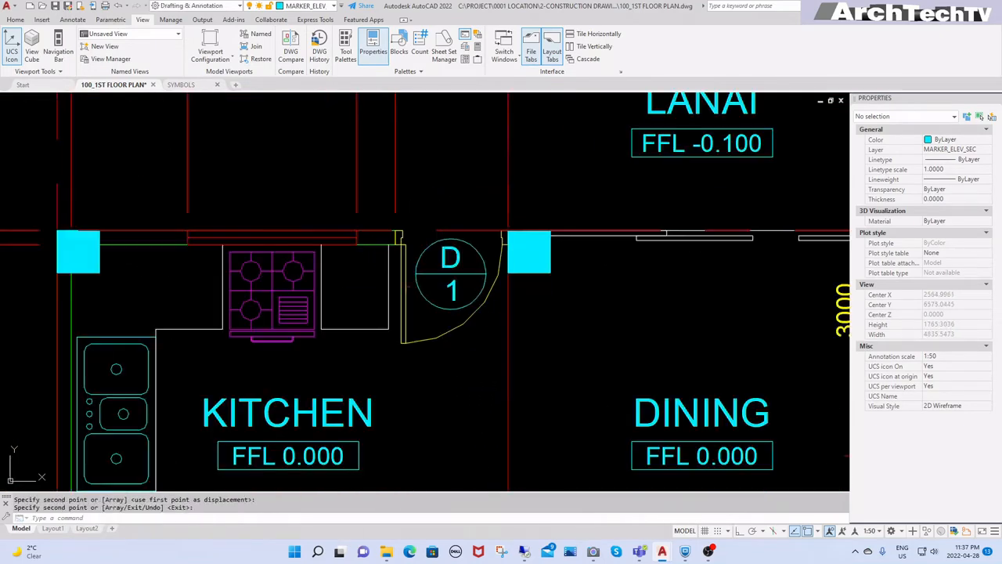
key("Escape")
Step: Add a horizontal dimension across the kitchen door opening, on the lanai side
type("dh")
key("Return")
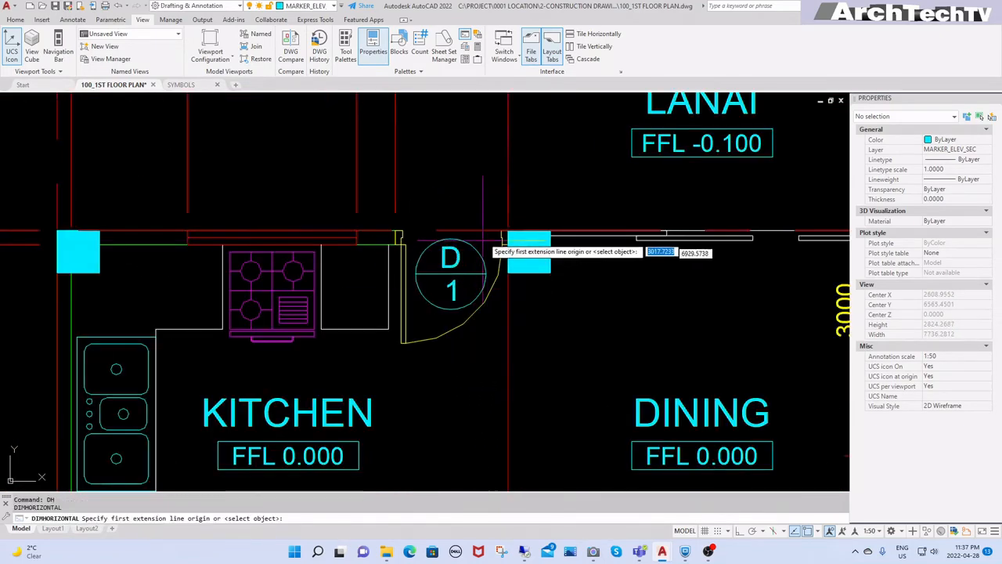
left_click(507, 231)
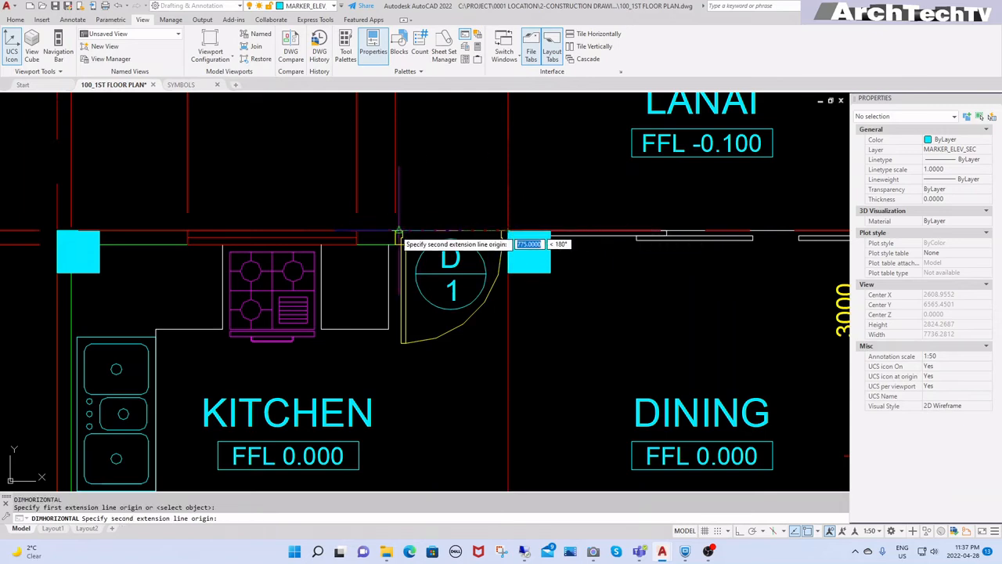
left_click(397, 231)
left_click(429, 201)
key("Escape")
key("Escape")
scroll(455, 263, "down", 2)
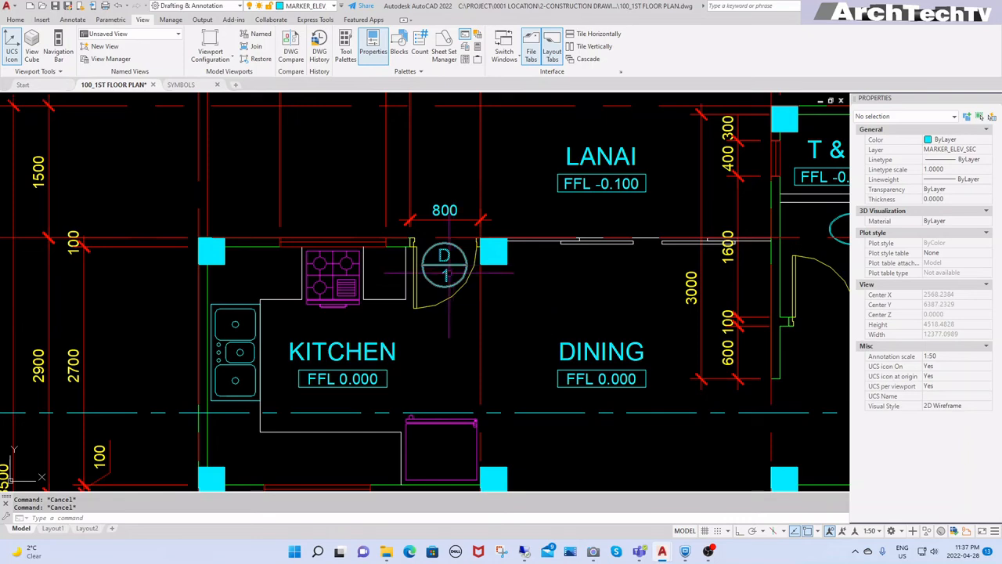
Step: Change the number attribute of the kitchen door marker to 3
double_click(445, 273)
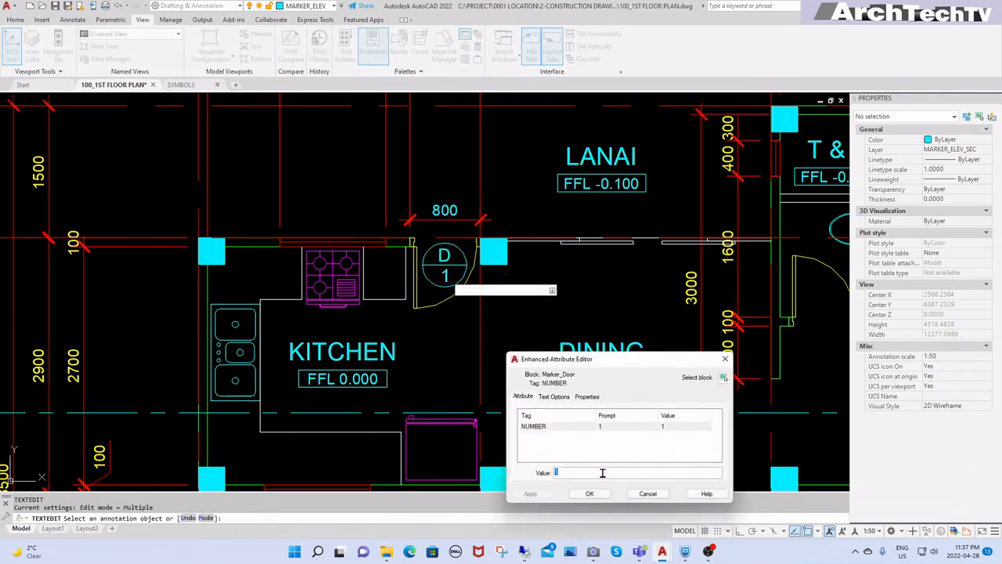
type("3")
left_click(590, 493)
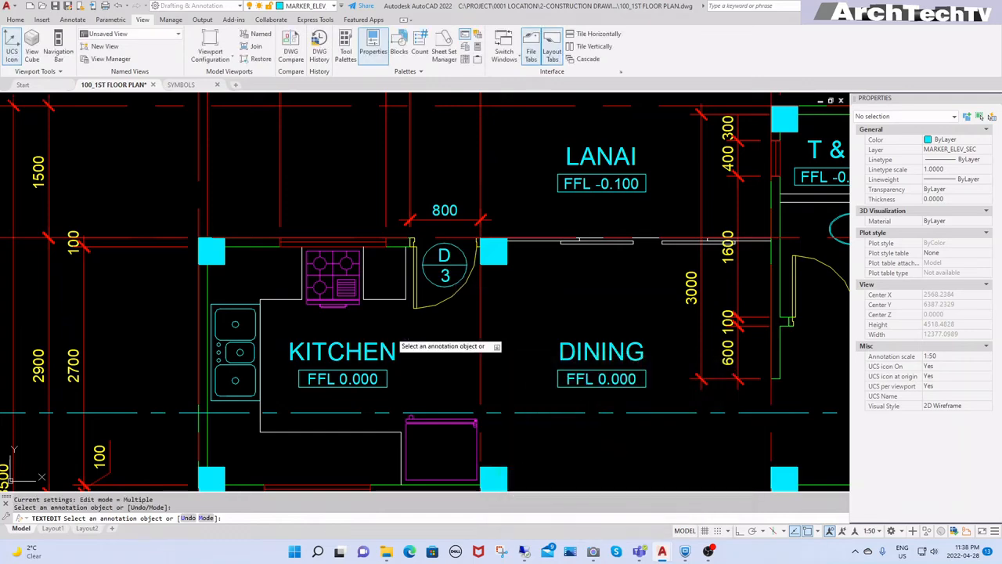
scroll(386, 329, "down", 4)
key("Escape")
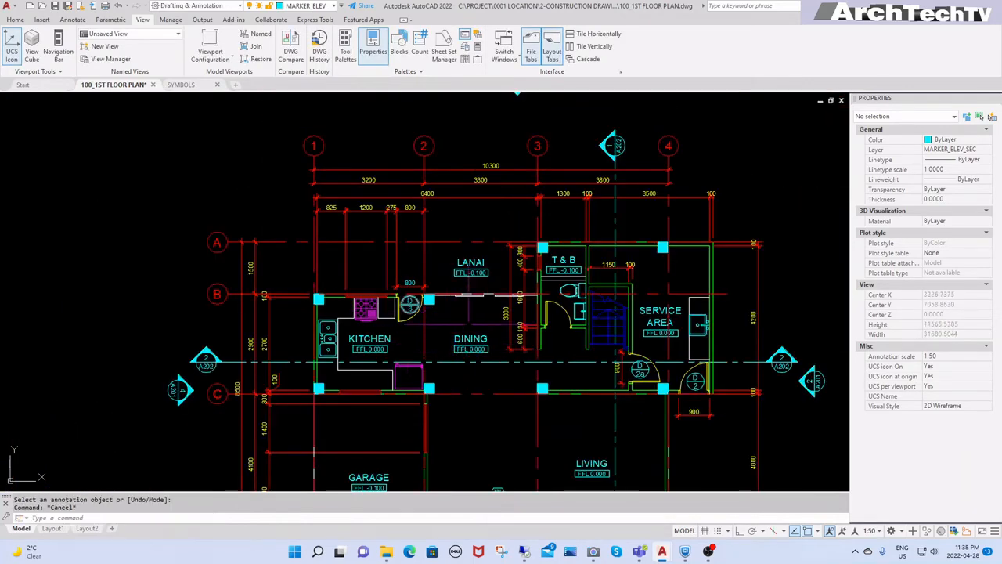
Step: Copy the D 3 marker from the kitchen door into the swing of the T & B door
type("co")
key("space")
left_click(409, 306)
key("space")
left_click(409, 304)
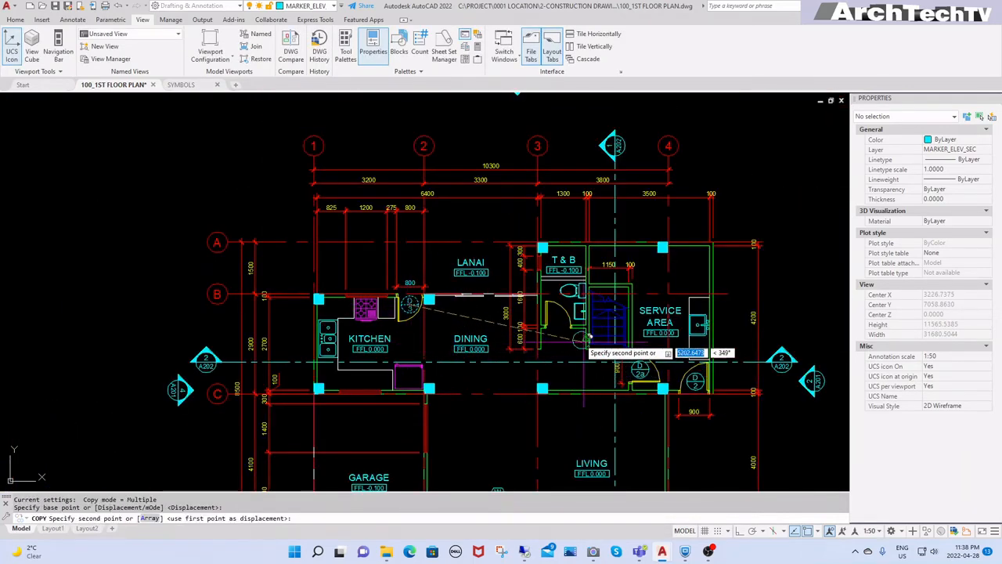
scroll(573, 332, "up", 3)
left_click(536, 307)
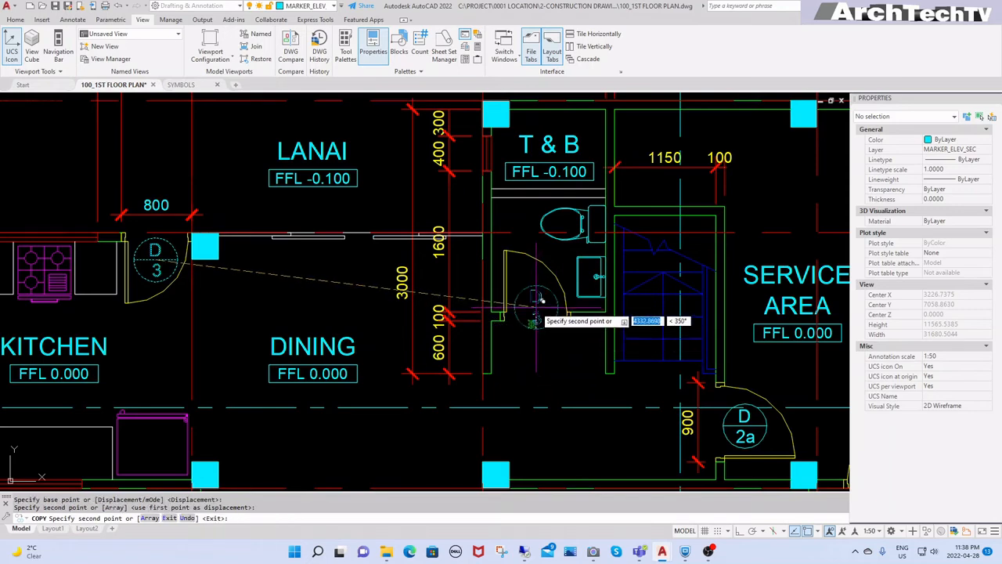
key("Escape")
Step: Add a horizontal dimension across the T & B door opening, just outside the doorway
key("space")
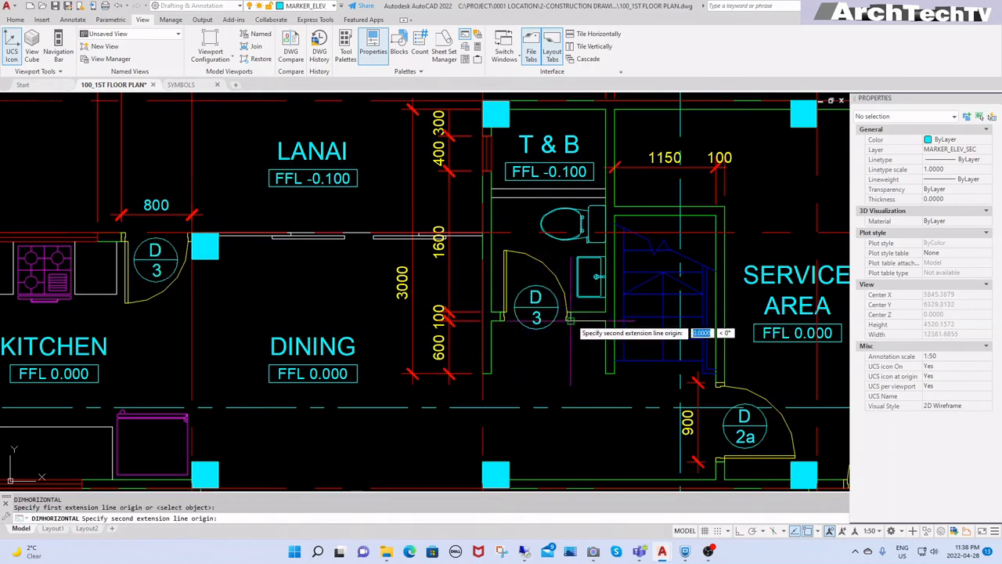
left_click(501, 319)
scroll(501, 322, "up", 4)
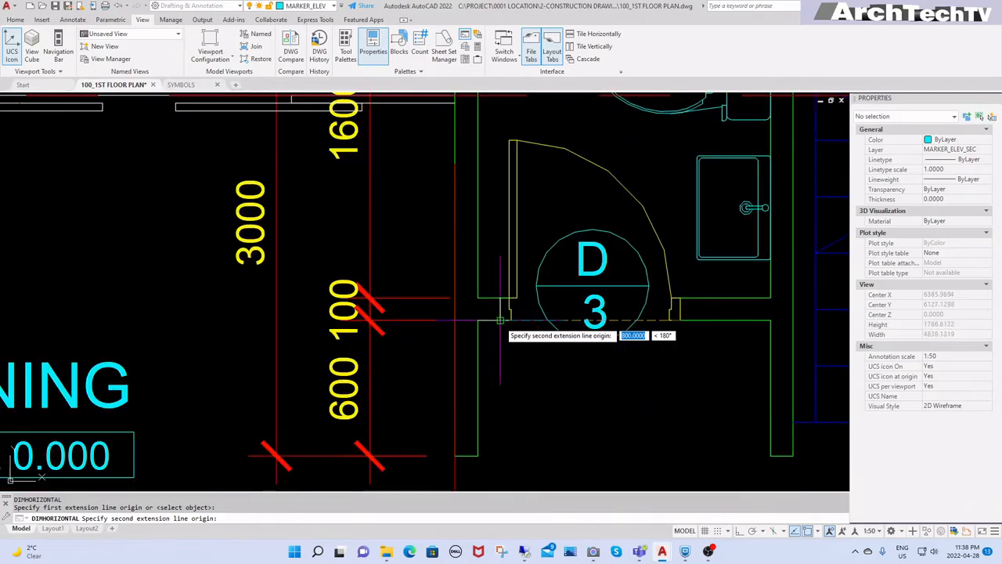
left_click(499, 321)
left_click(525, 393)
scroll(571, 364, "down", 5)
key("Escape")
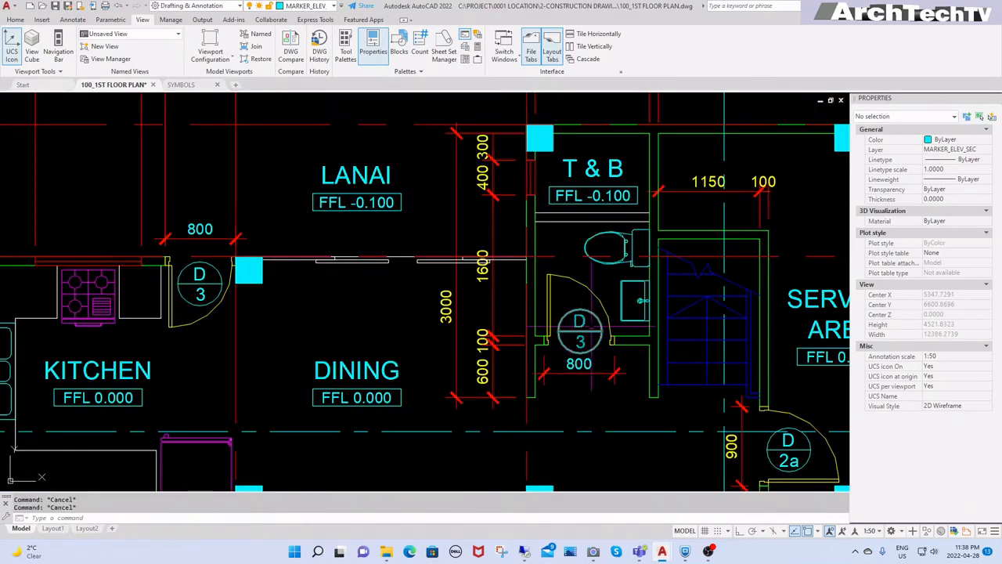
Step: Change the number attribute of the T & B door marker to 3a and save the drawing
mouse_move(580, 321)
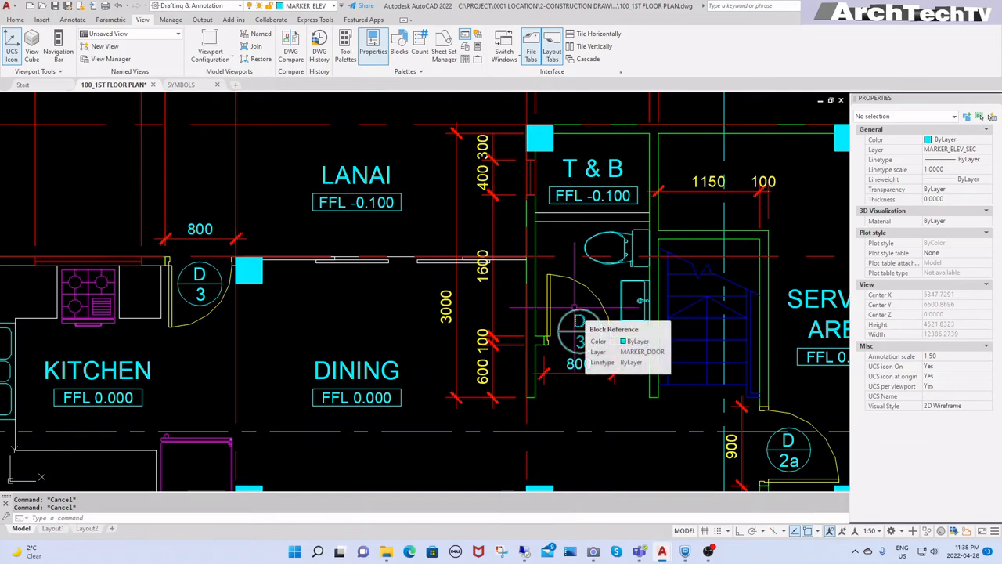
scroll(571, 322, "down", 1)
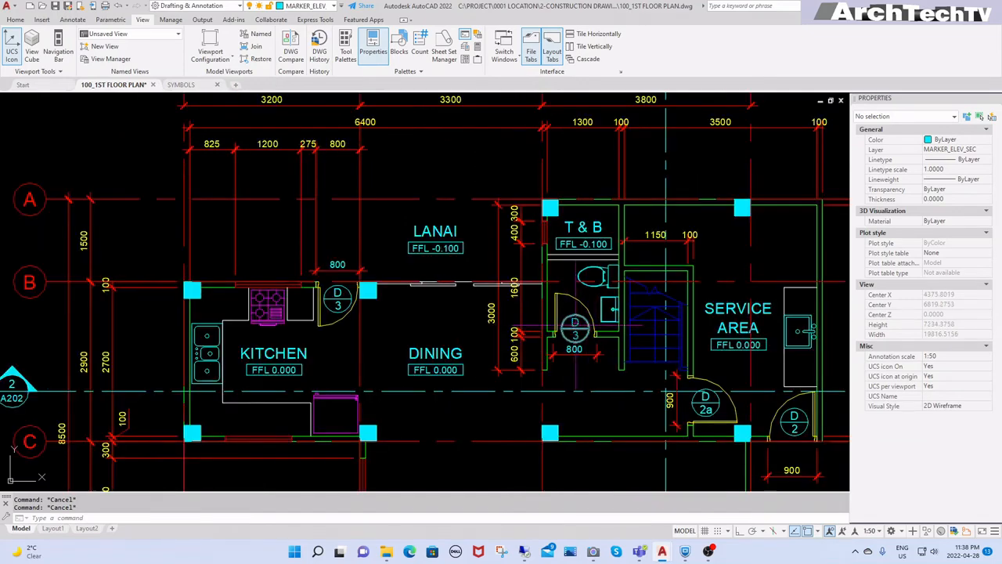
scroll(576, 327, "up", 1)
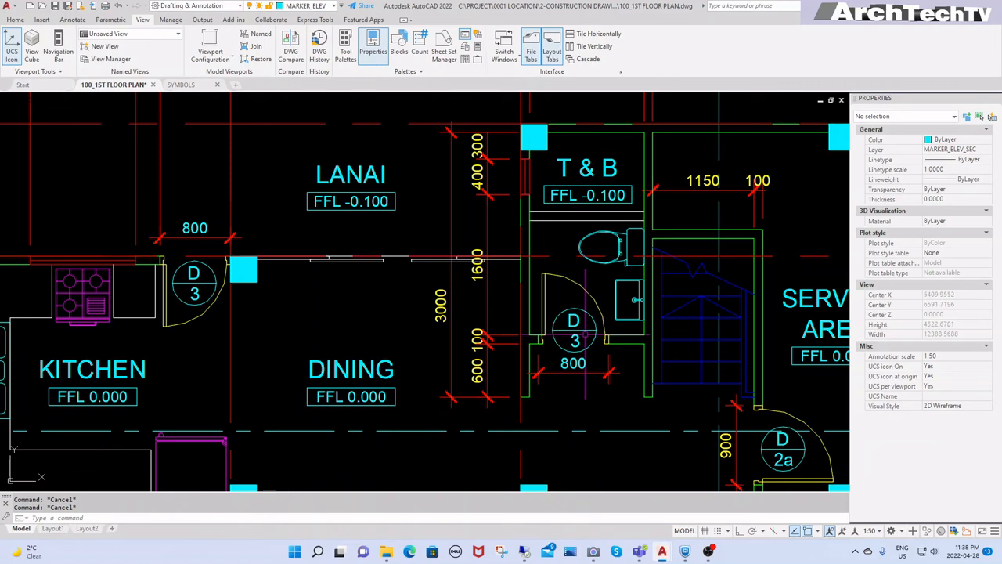
double_click(583, 335)
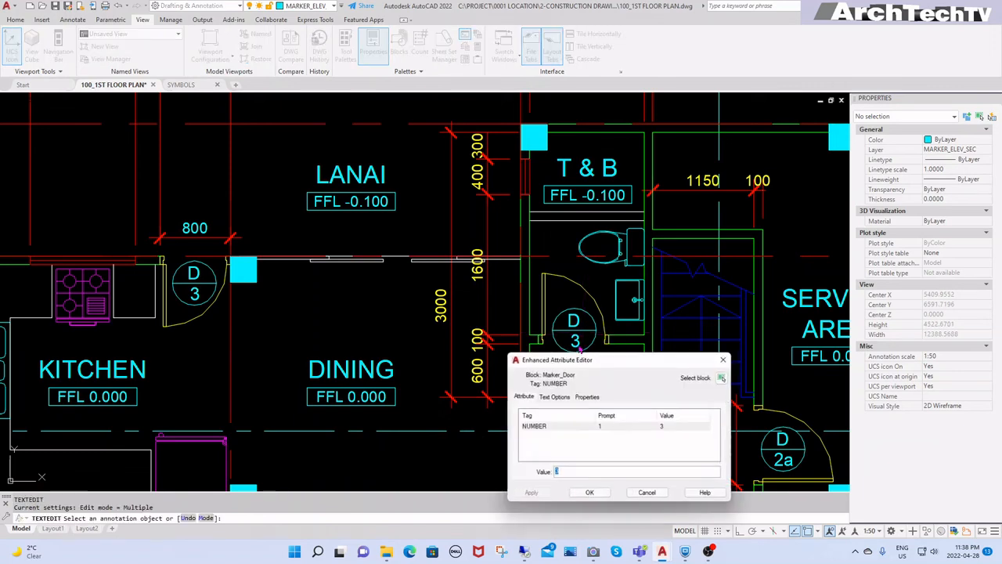
type("3a")
left_click(590, 493)
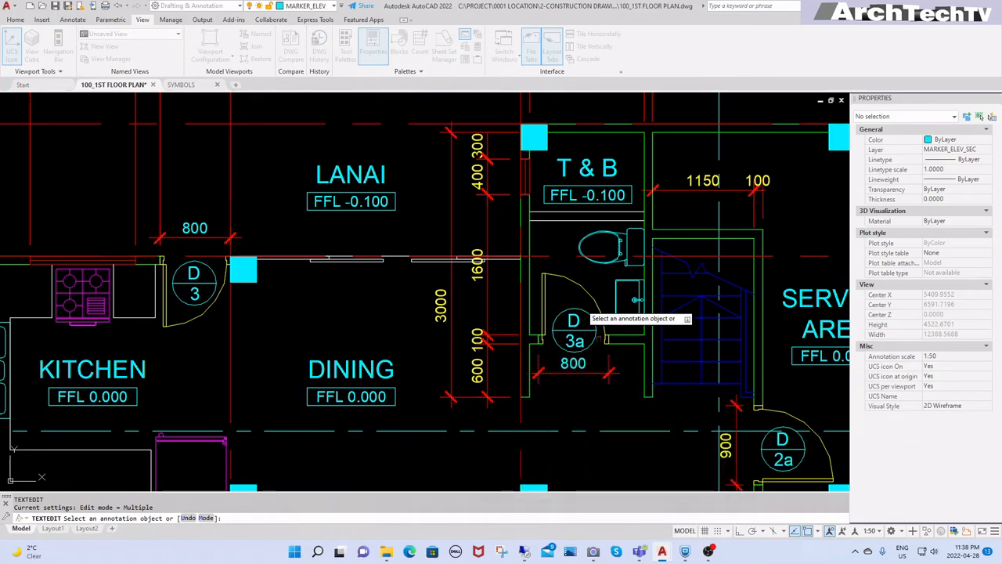
scroll(637, 313, "down", 8)
scroll(551, 363, "up", 2)
key("Escape")
key("Escape")
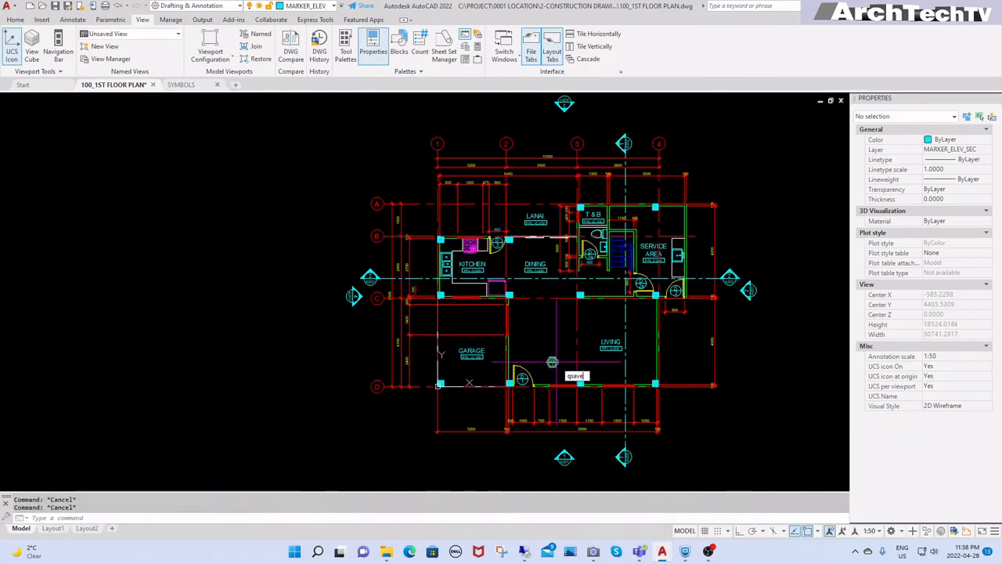
Step: Move the W 1 window marker outside the front wall, centred below the 1300 mm window beside the main entrance
scroll(583, 382, "up", 2)
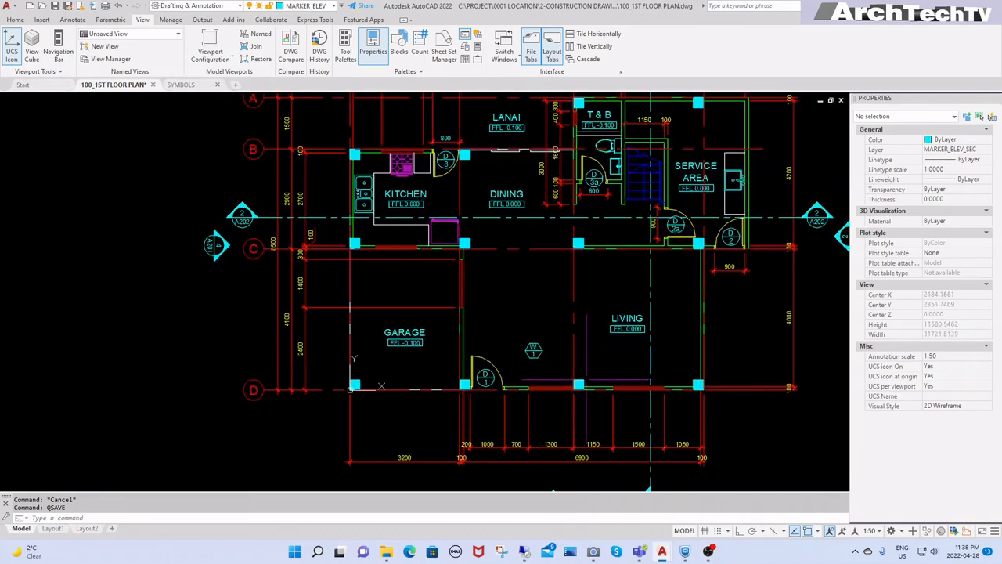
scroll(540, 391, "up", 4)
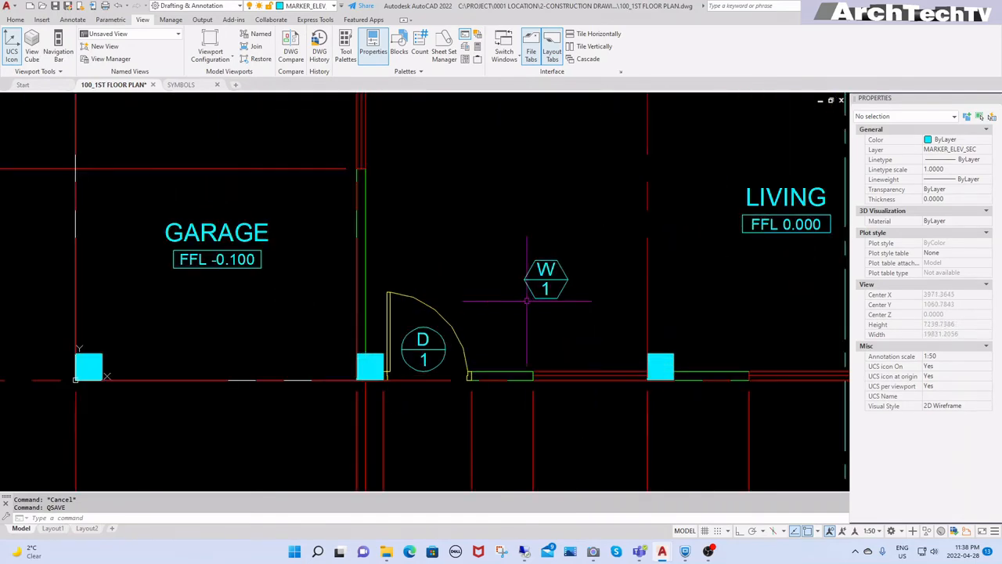
type("m")
key("Return")
left_click(562, 266)
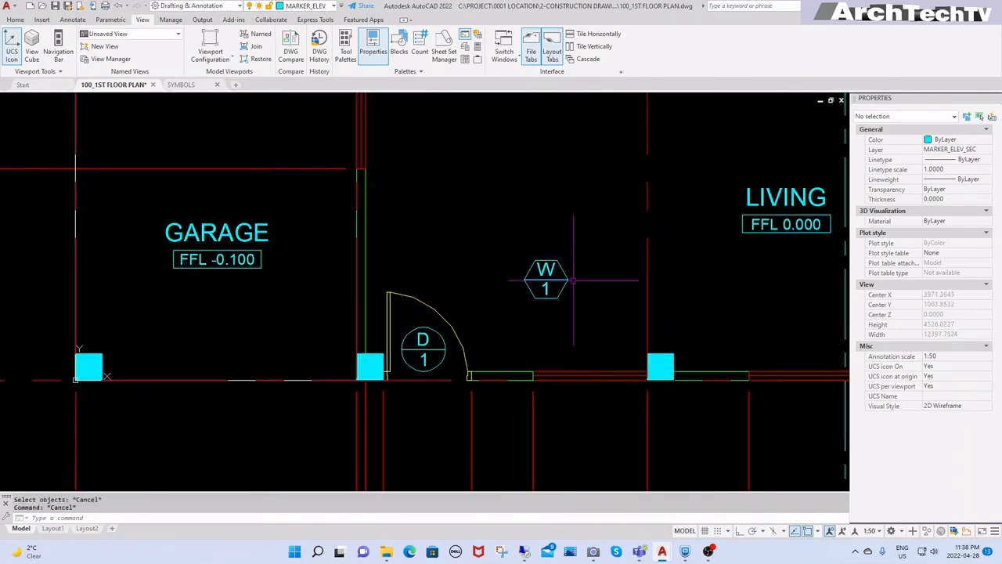
key("Return")
left_click(546, 278)
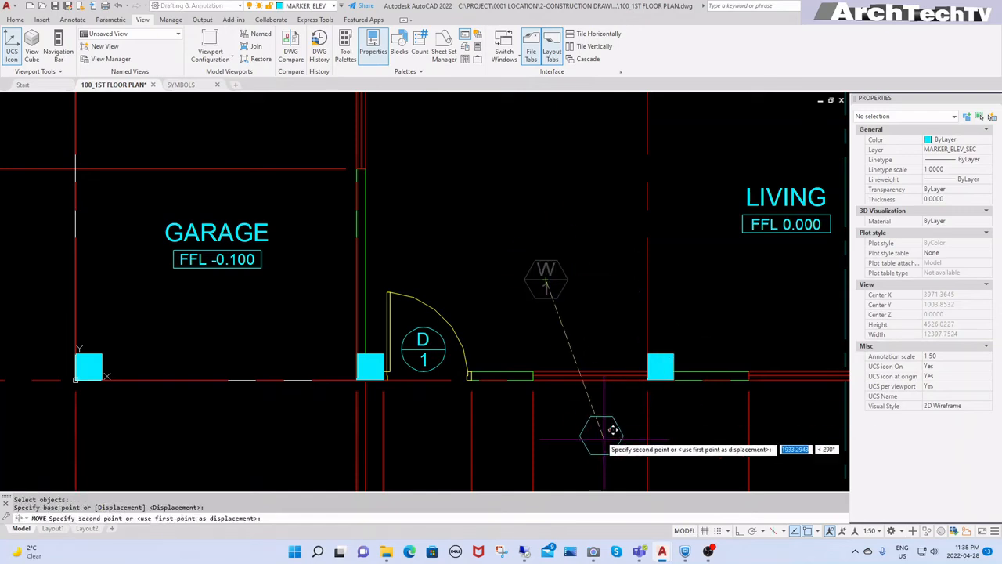
left_click(591, 407)
scroll(440, 366, "down", 2)
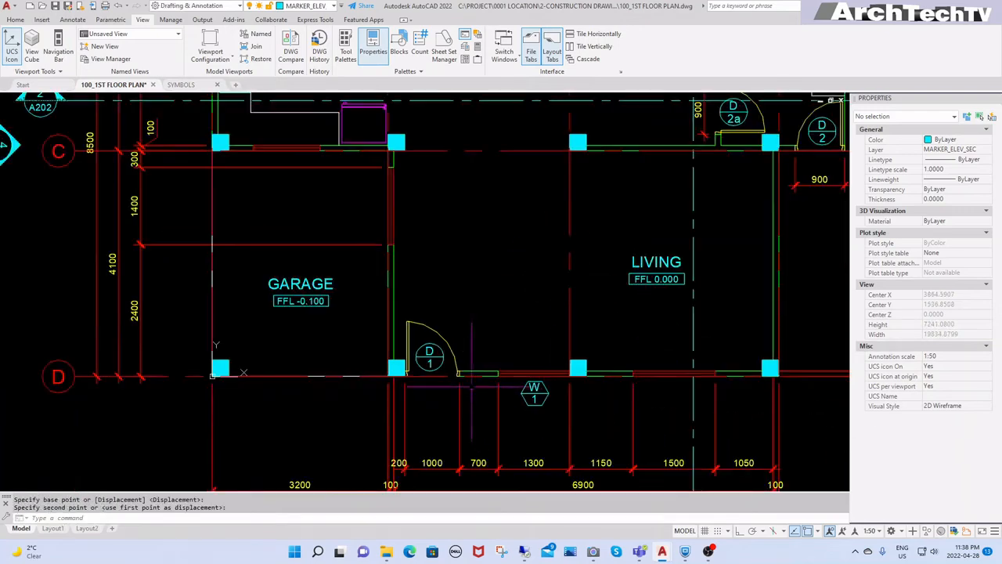
Step: Copy the W 1 marker outside the front wall, centred below the 1500 mm living room window
middle_click_drag(573, 431, 529, 398)
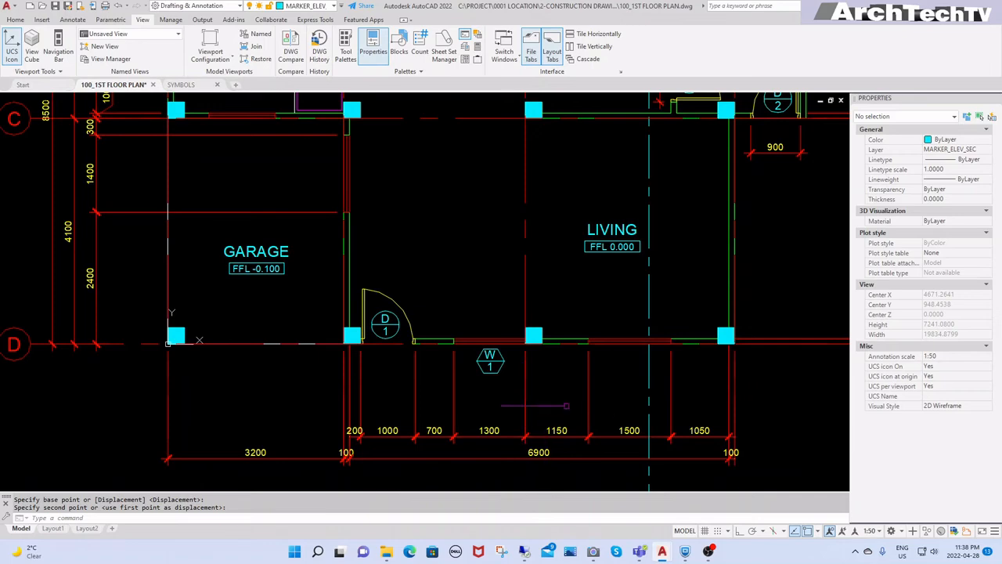
type("co")
key("space")
left_click(494, 374)
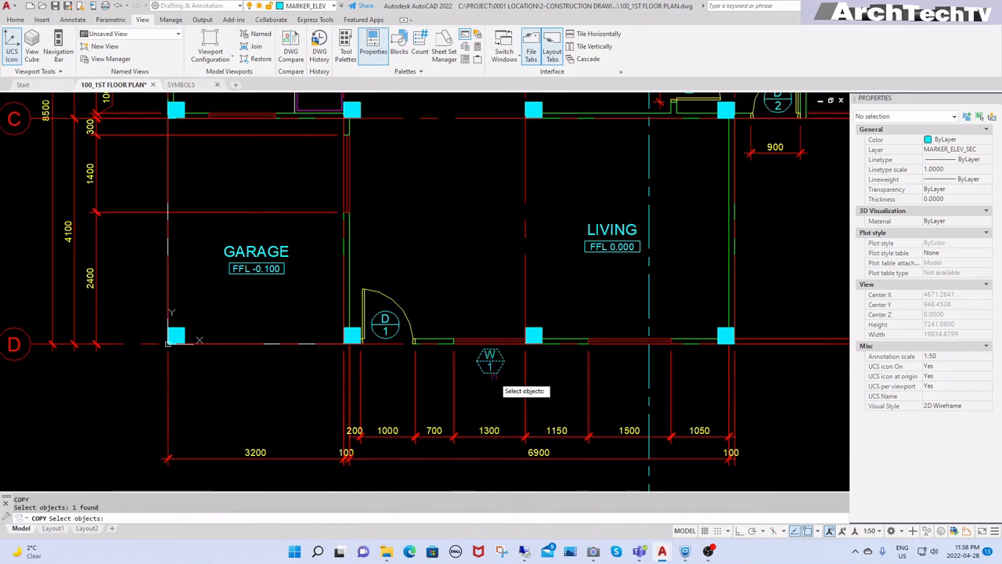
key("space")
left_click(489, 362)
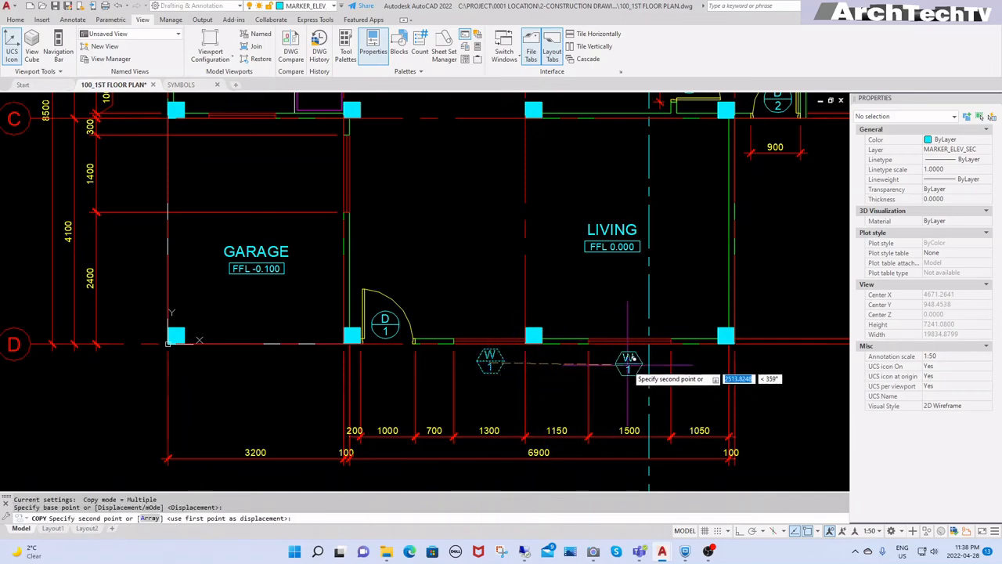
left_click(627, 361)
key("Escape")
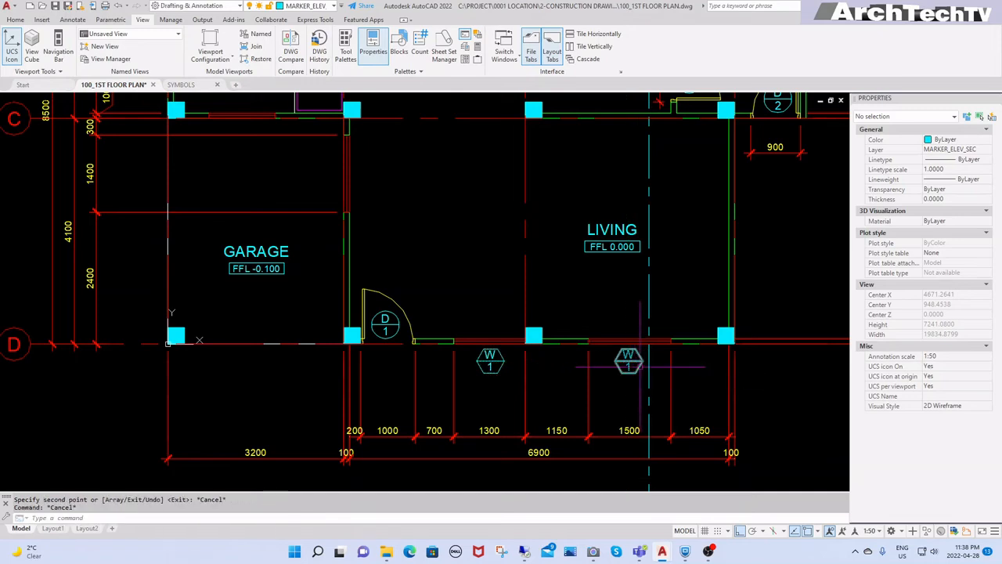
Step: Change the number attribute of the marker below the 1500 mm living room window to 2
type("ed")
key("space")
left_click(634, 373)
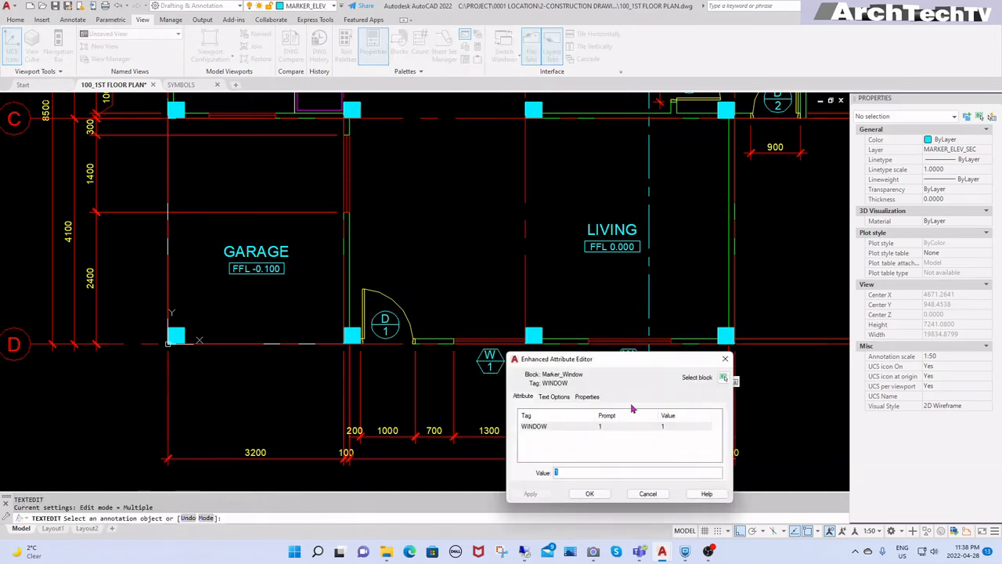
type("2")
left_click(589, 493)
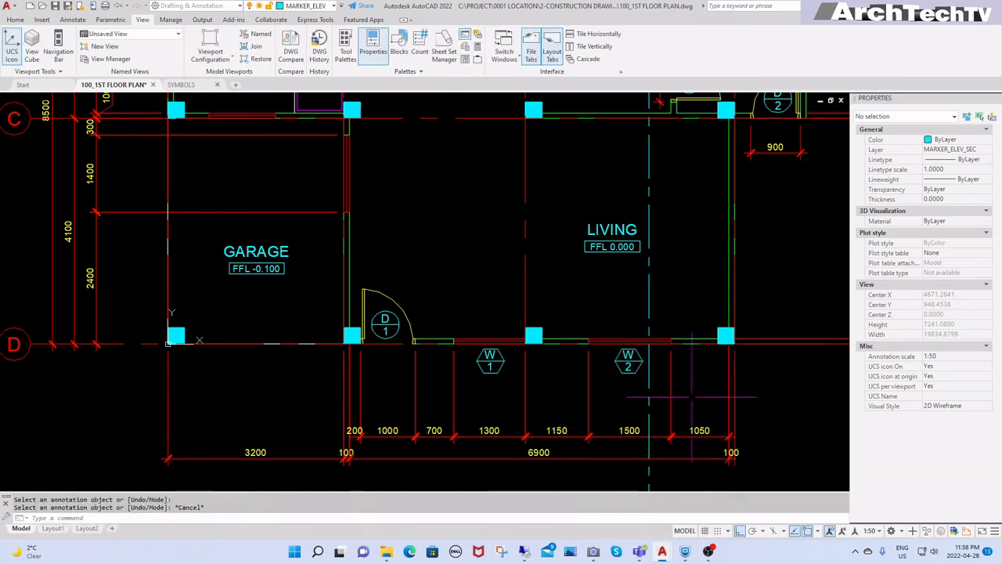
key("Escape")
Step: Copy the W 1 marker from the front wall into the garage, beside the 1400 mm window
scroll(667, 426, "down", 2)
type("co")
key("space")
left_click(560, 388)
key("space")
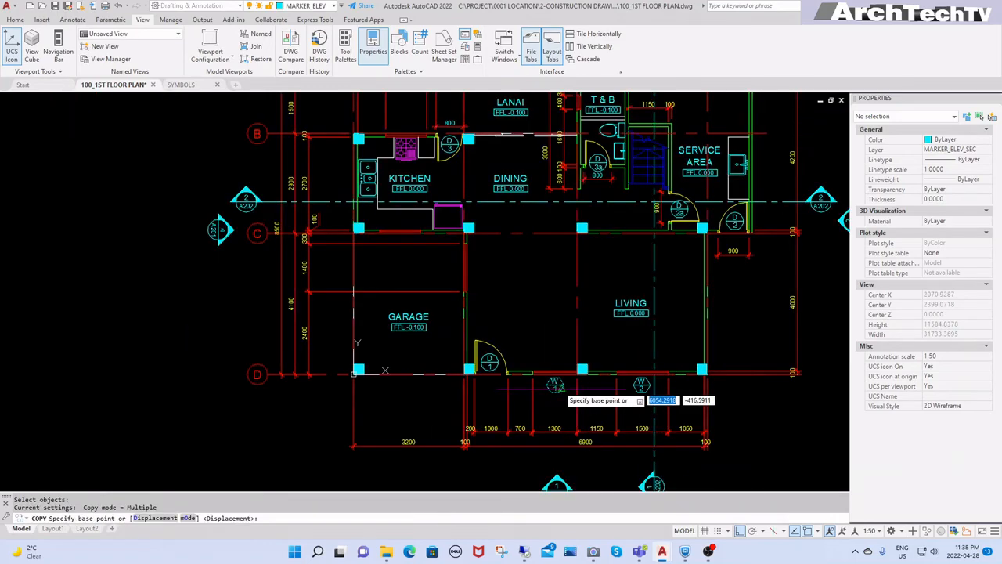
left_click(561, 388)
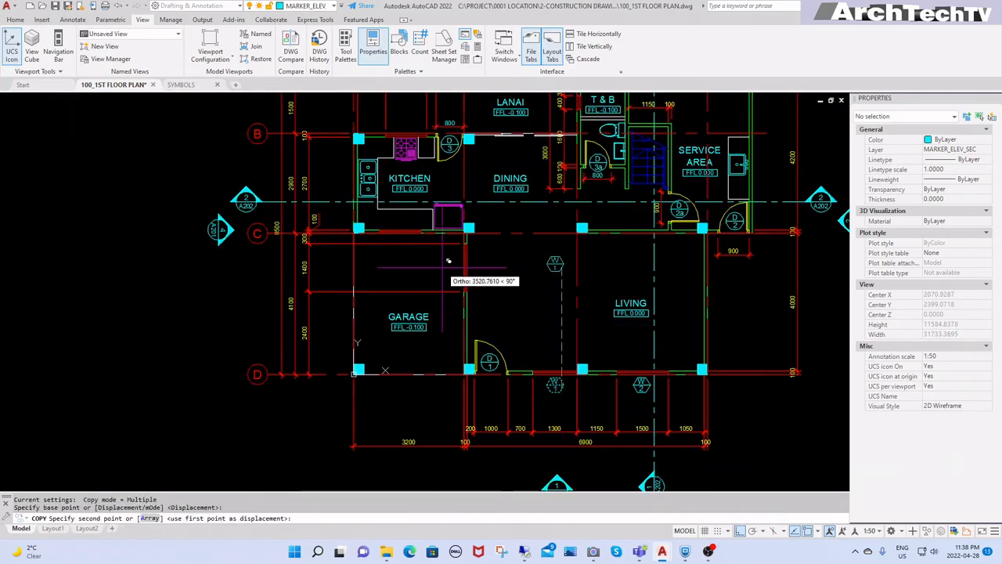
scroll(448, 260, "up", 4)
key("F8")
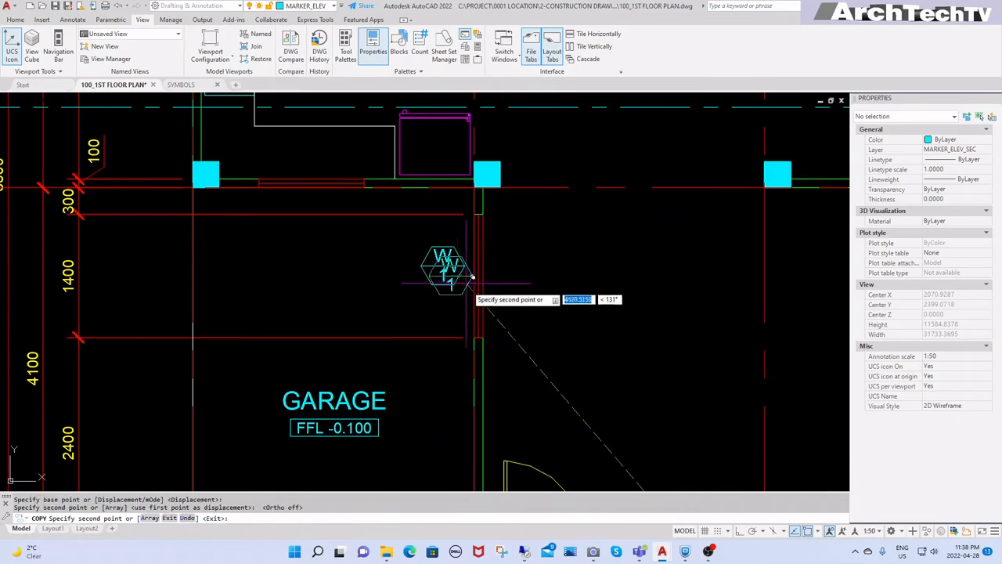
key("Escape")
scroll(585, 327, "down", 2)
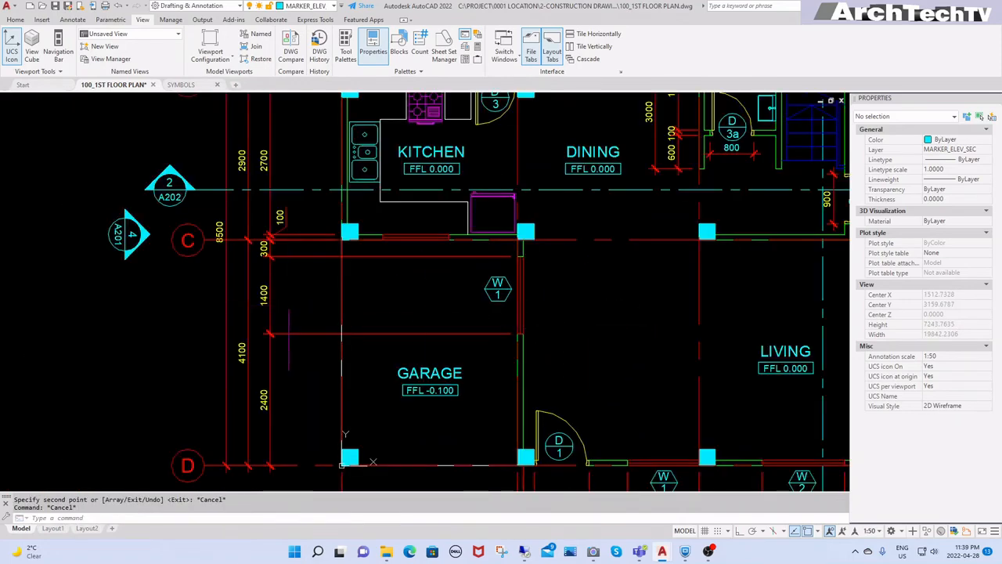
Step: Replace the W 1 marker beside the 1400 mm garage window with a copy of the front wall's W 2 marker
scroll(284, 305, "down", 2)
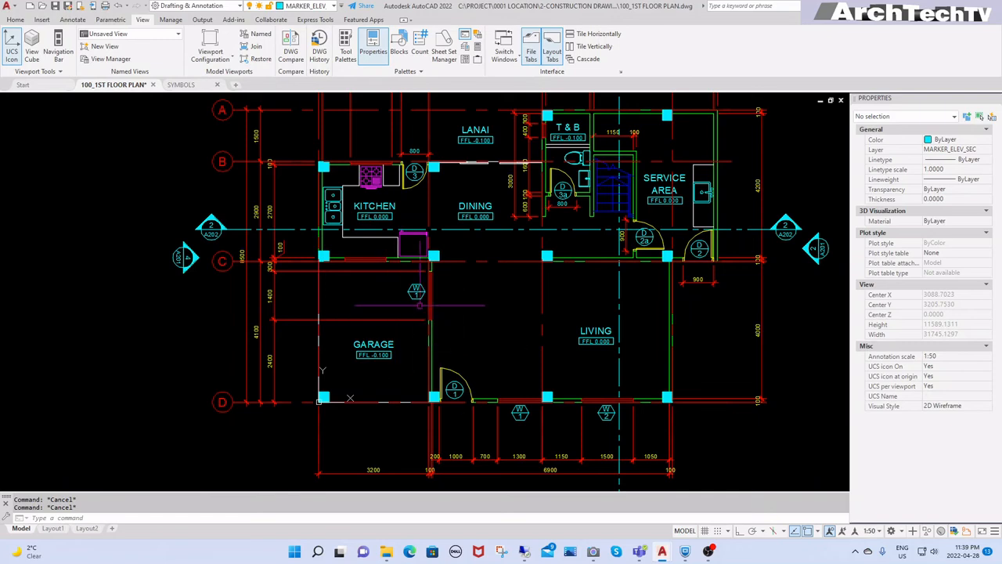
key("space")
left_click(605, 412)
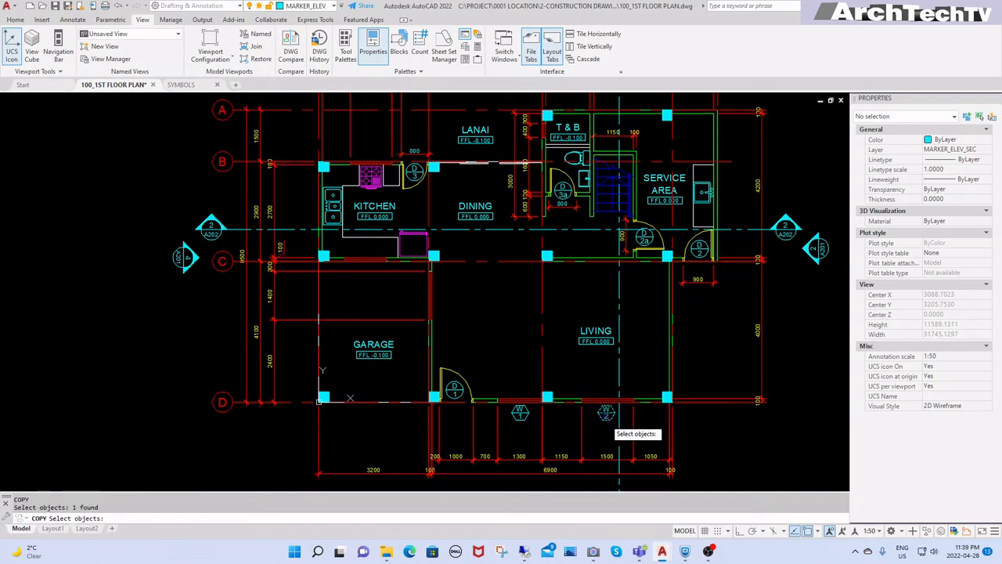
key("Return")
left_click(606, 412)
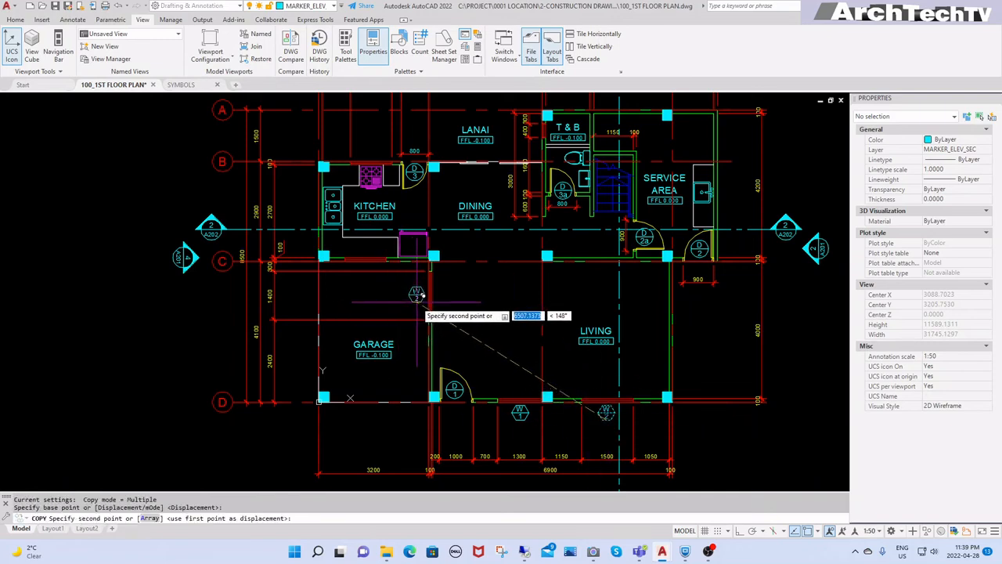
left_click(416, 294)
key("Return")
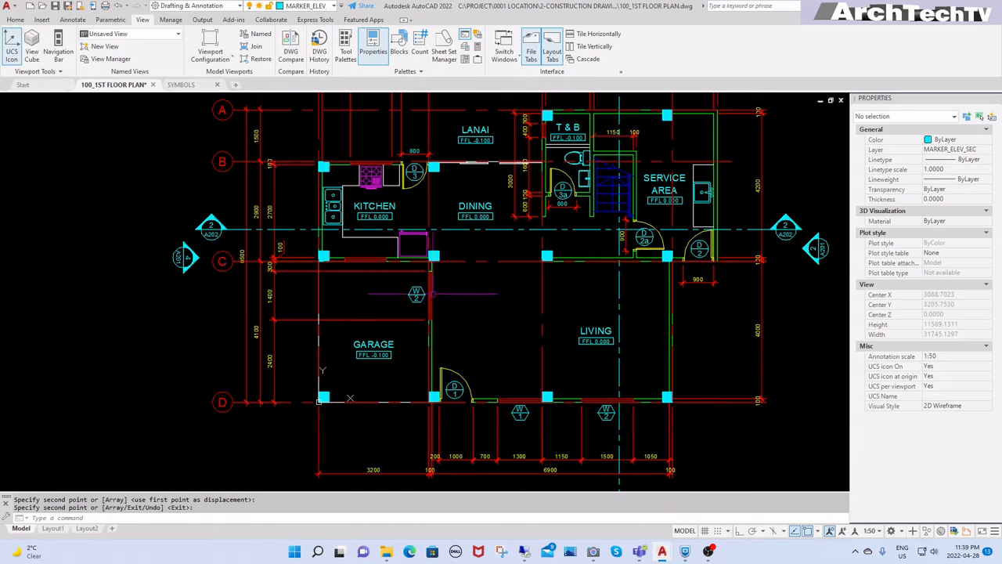
Step: Change the number attribute of the marker below the 1500 mm living room window to 3
scroll(608, 423, "up", 4)
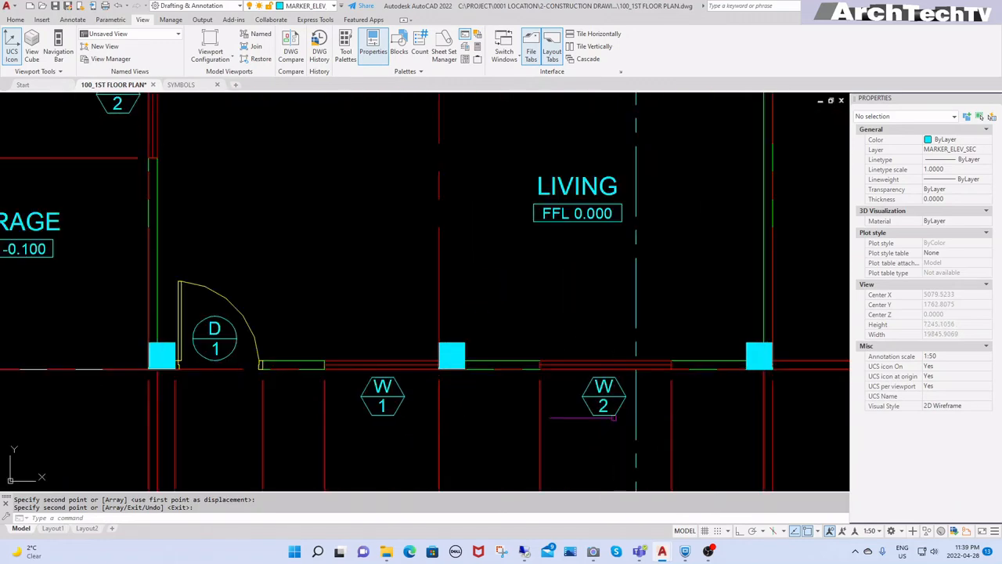
type("ed")
key("Return")
left_click(610, 412)
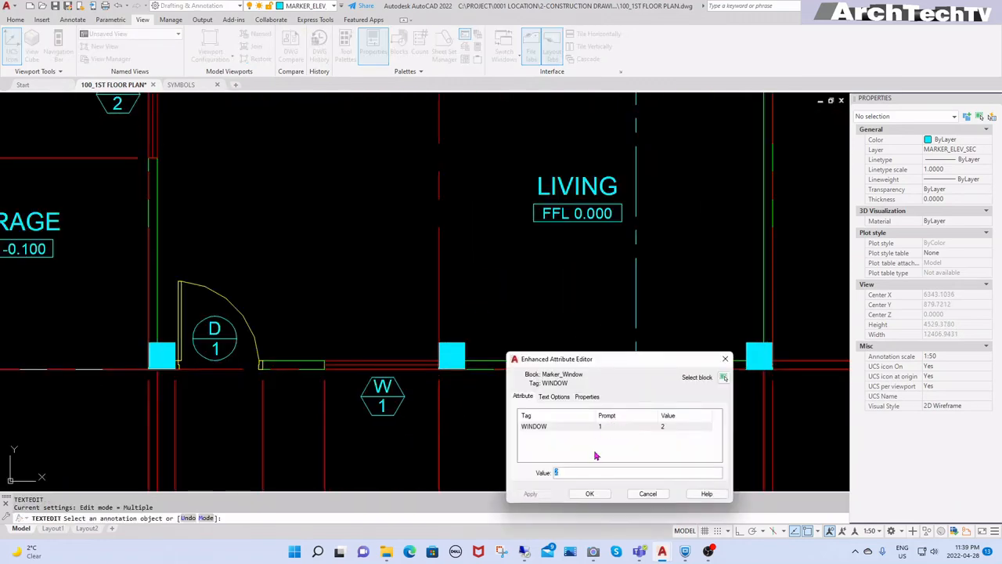
left_click(589, 493)
scroll(607, 407, "down", 4)
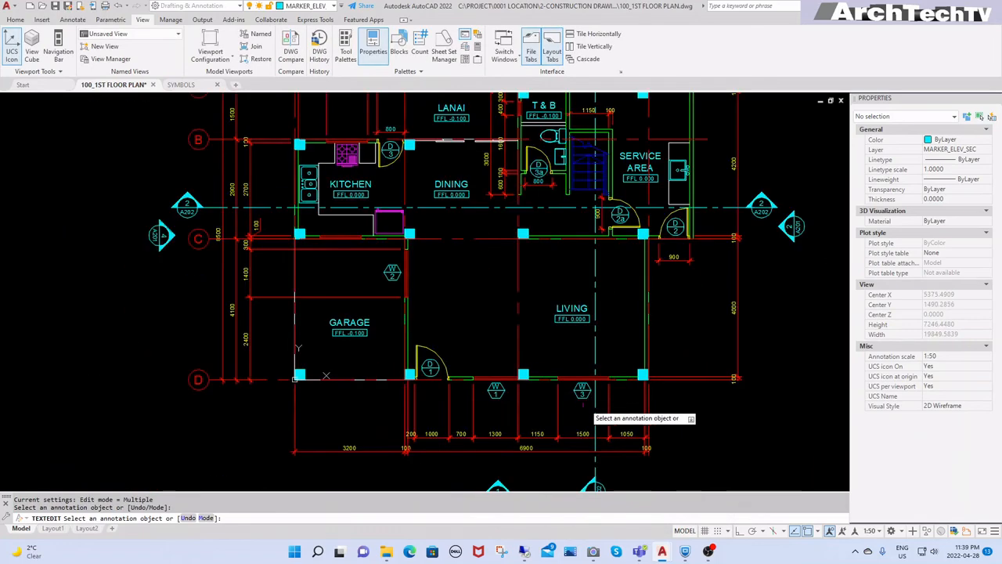
key("Escape")
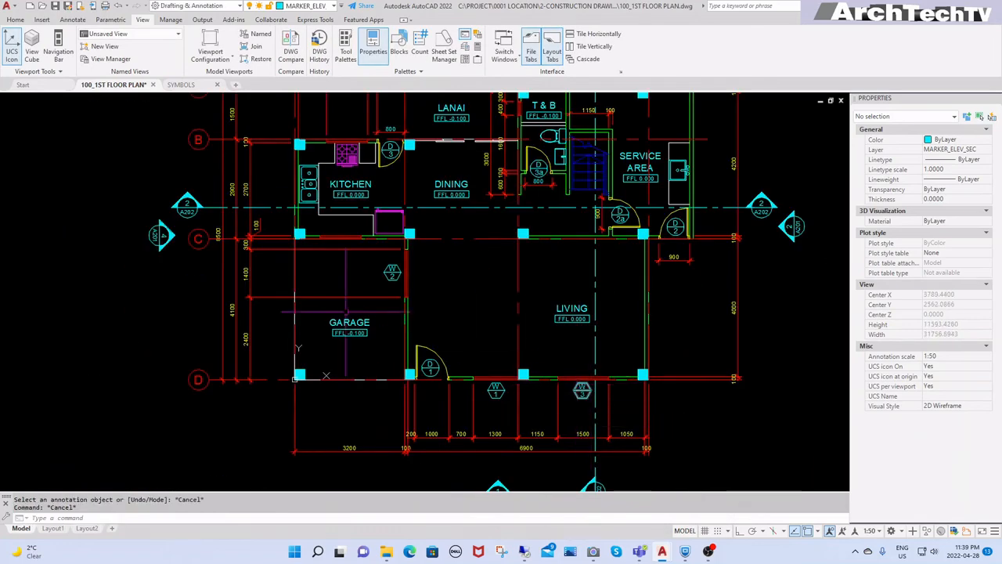
type("dh")
key("Return")
scroll(368, 280, "down", 3)
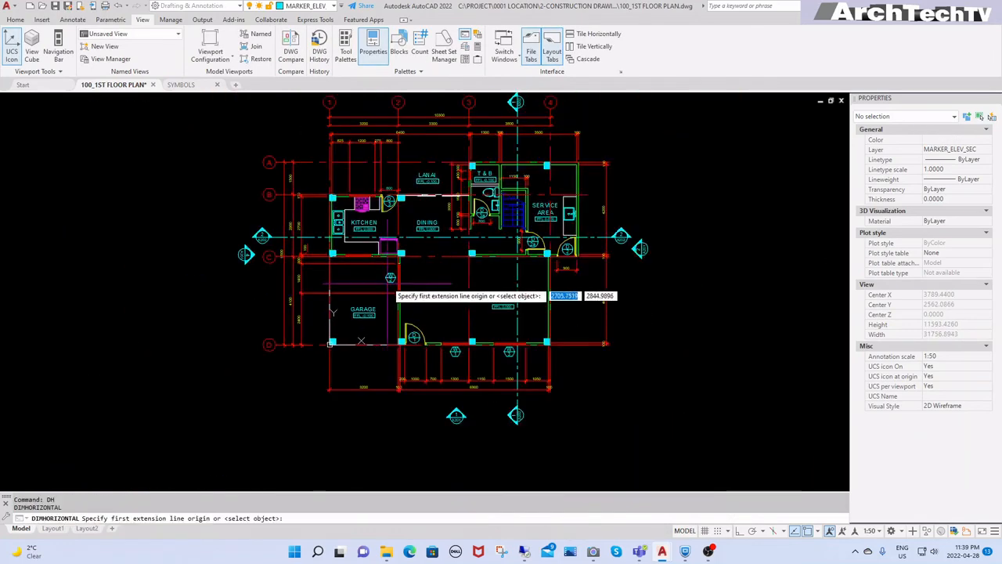
key("Escape")
Step: Copy the front wall's W 1 marker to the garage side of the kitchen window on grid C
scroll(462, 344, "up", 3)
middle_click_drag(462, 345, 558, 423)
type("c")
key("Return")
left_click(545, 437)
key("Return")
left_click(547, 432)
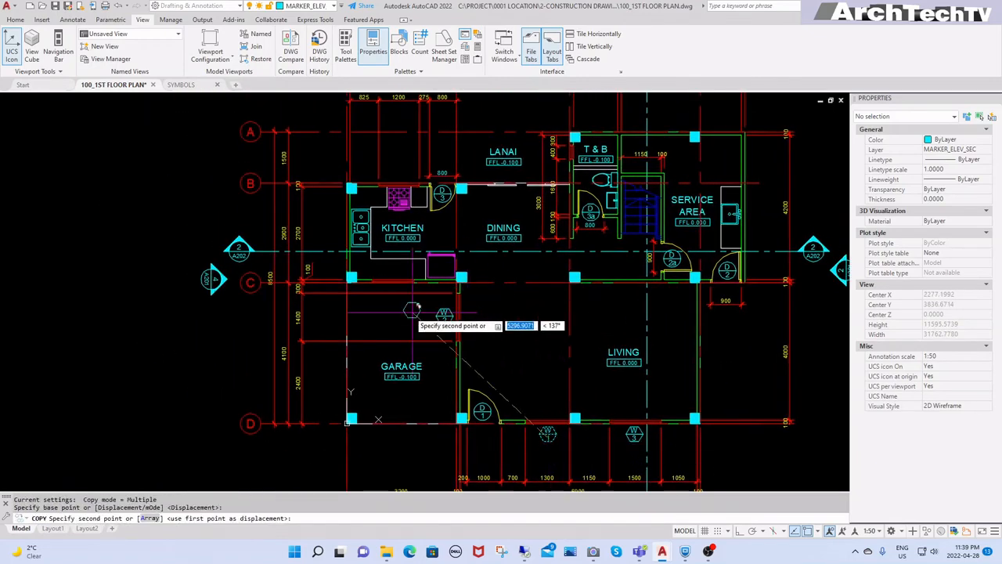
scroll(389, 301, "up", 4)
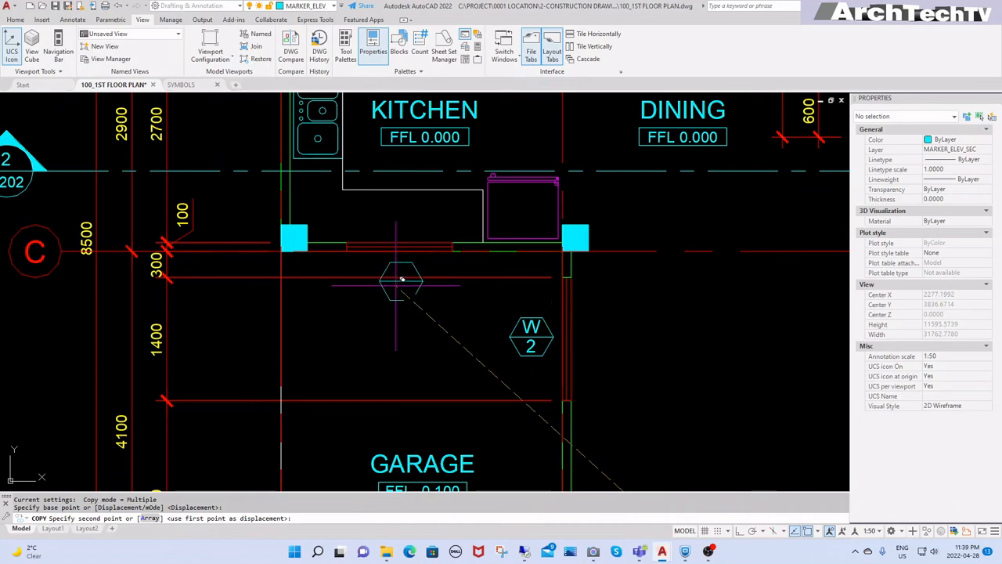
left_click(400, 281)
Step: Place another W 1 marker copy outside the 1200 mm kitchen window on grid B, above the stove
scroll(407, 297, "down", 4)
scroll(420, 200, "up", 2)
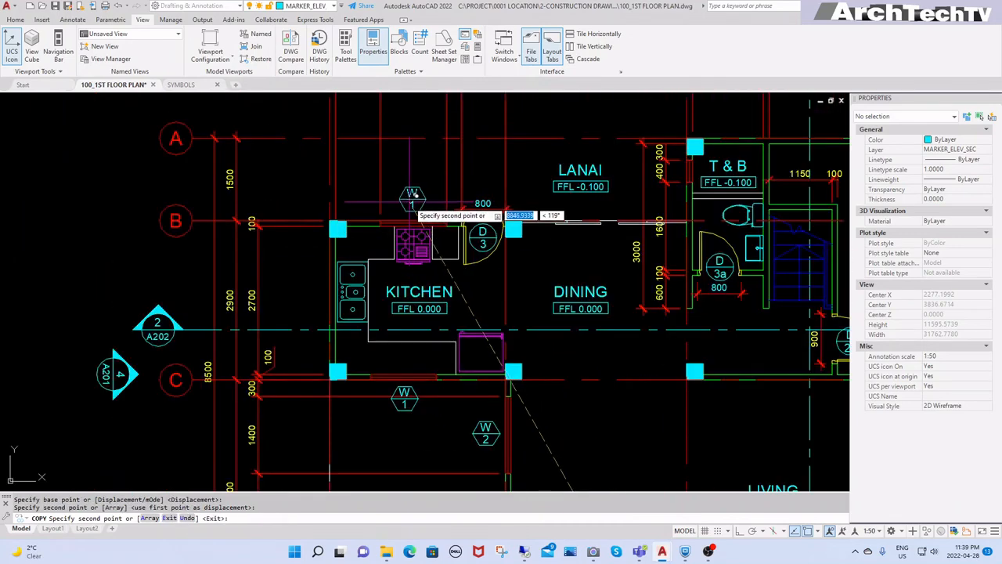
left_click(408, 201)
key("Return")
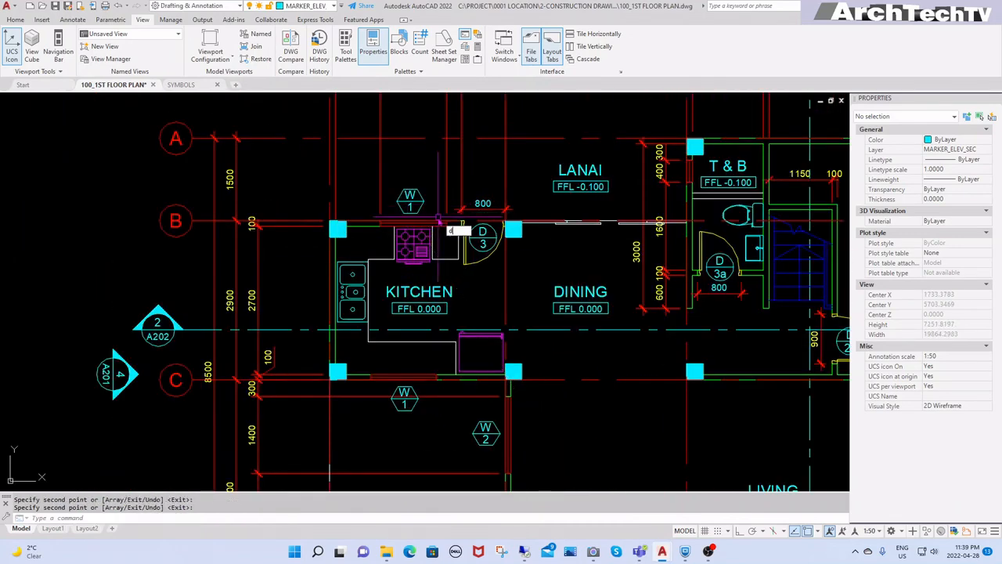
key("Escape")
key("Escape")
middle_click_drag(438, 216, 435, 259)
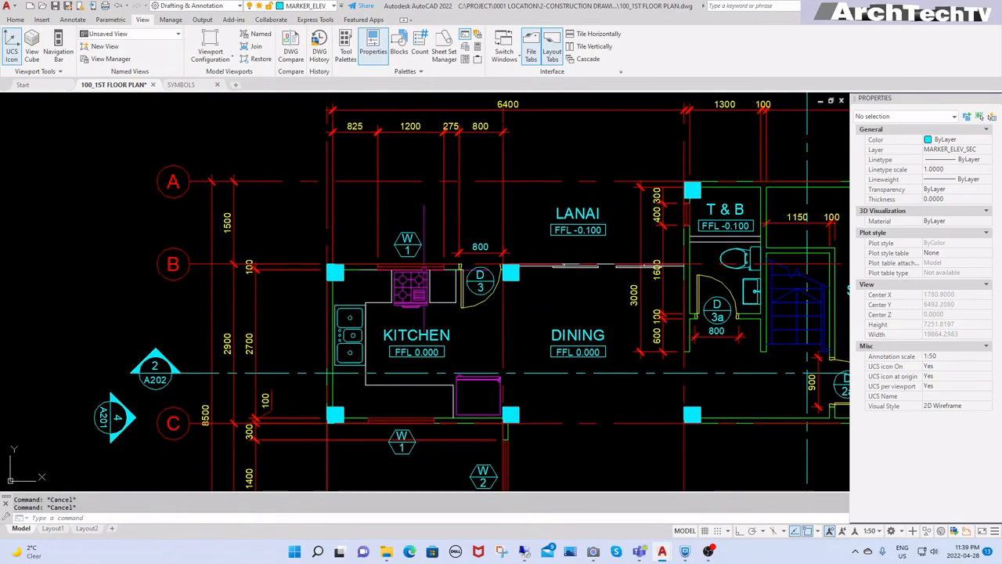
Step: Change the number attribute of the marker below the 1300 mm front window to 2
scroll(427, 250, "down", 4)
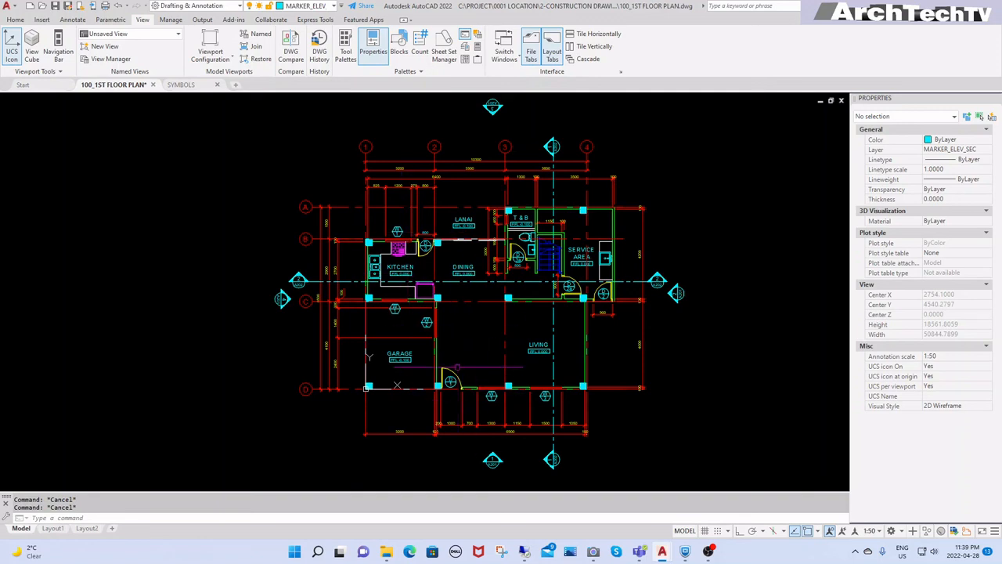
scroll(457, 367, "up", 2)
type("ed")
key("Return")
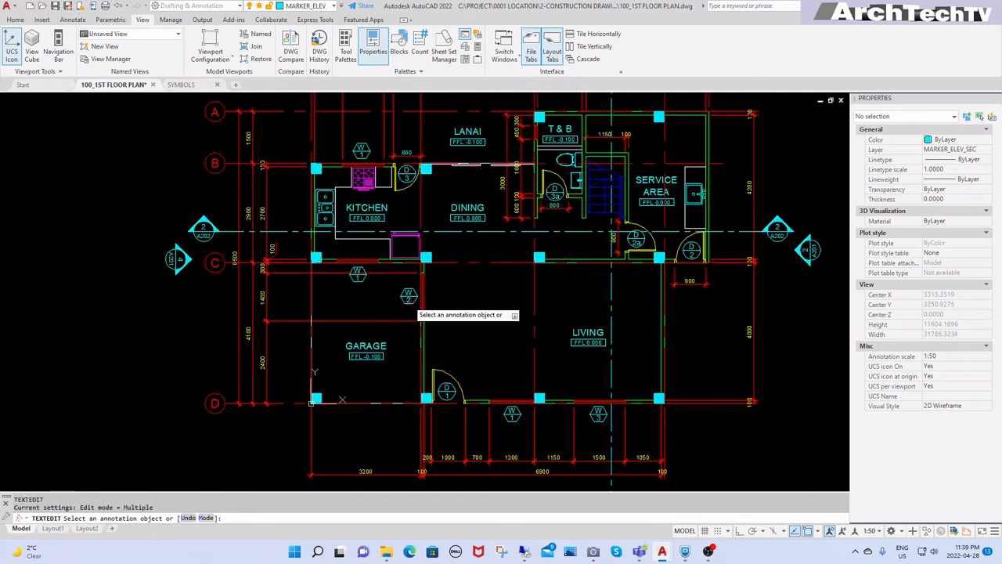
left_click(512, 413)
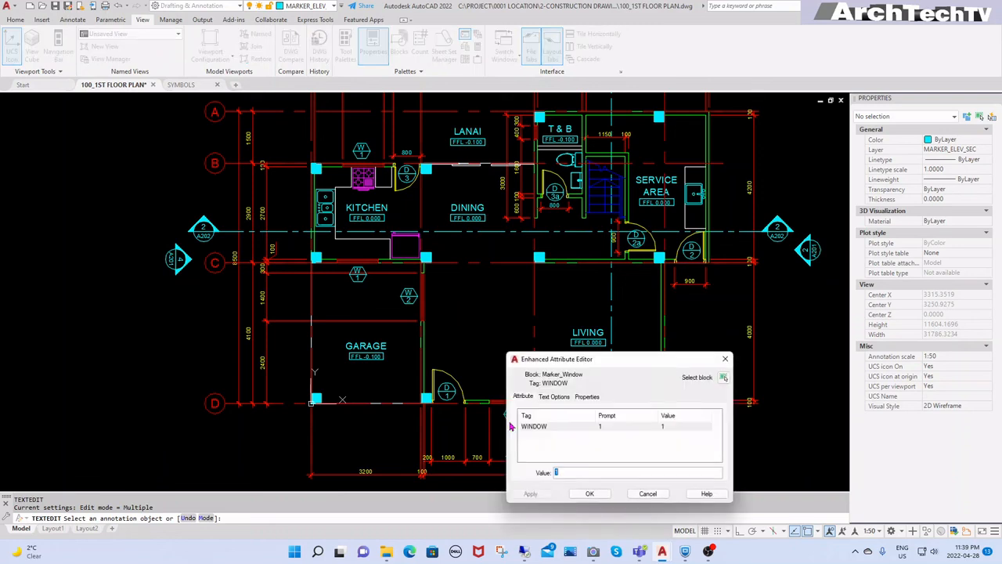
left_click(592, 493)
Step: Renumber the marker beside the 1400 mm garage window as 3 and the one below the 1500 mm living room window as 4
left_click(408, 296)
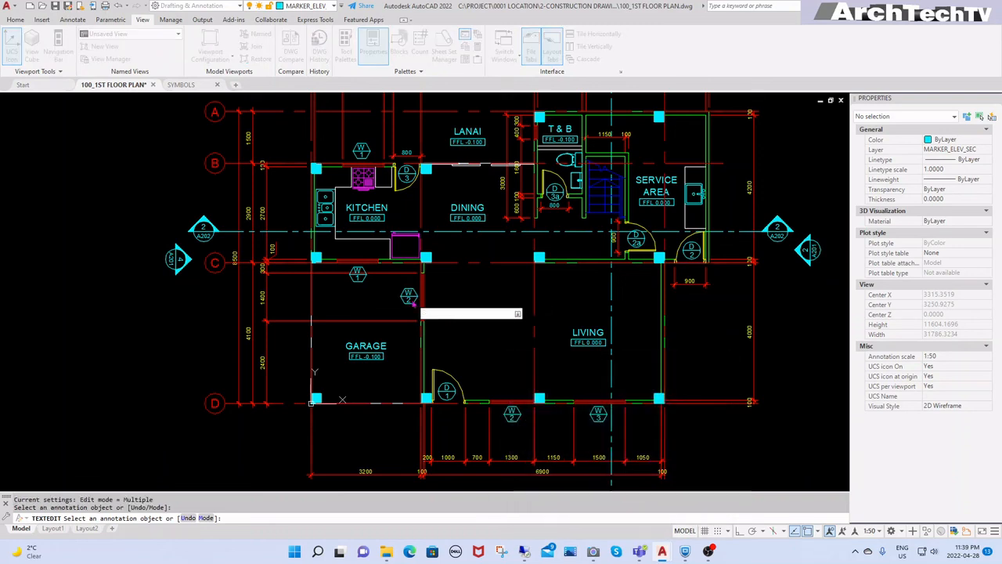
left_click(601, 493)
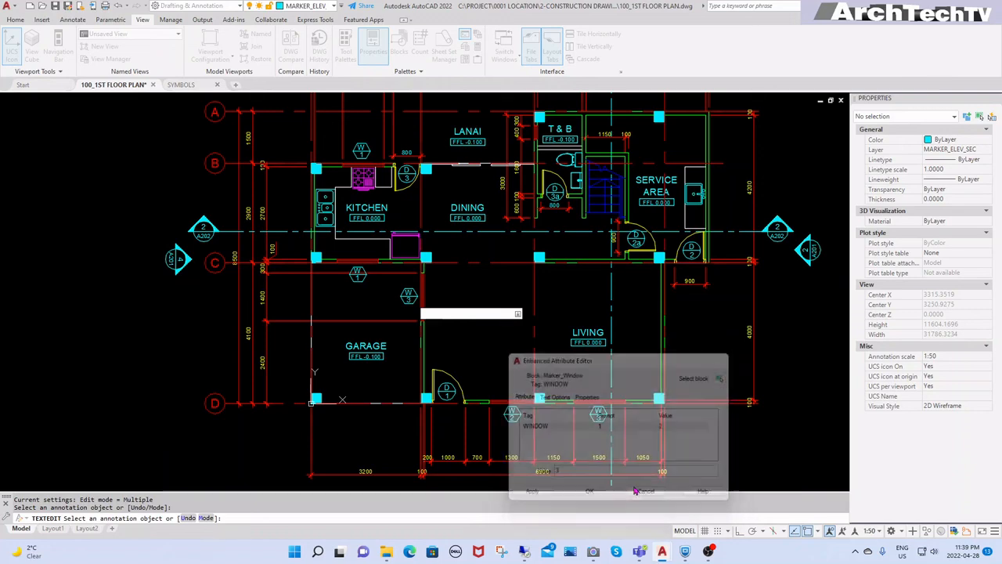
left_click(597, 416)
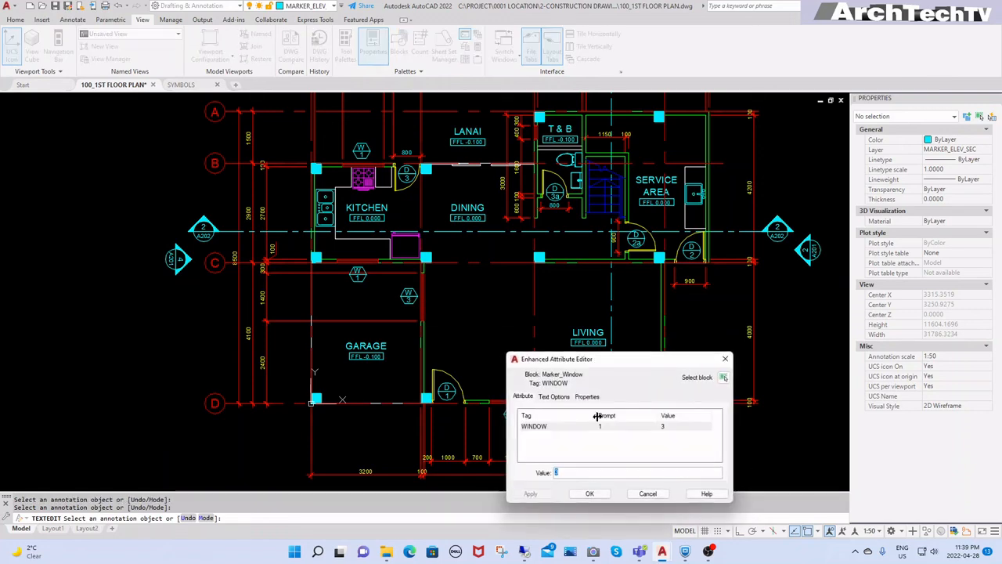
left_click(590, 493)
key("Escape")
key("Escape")
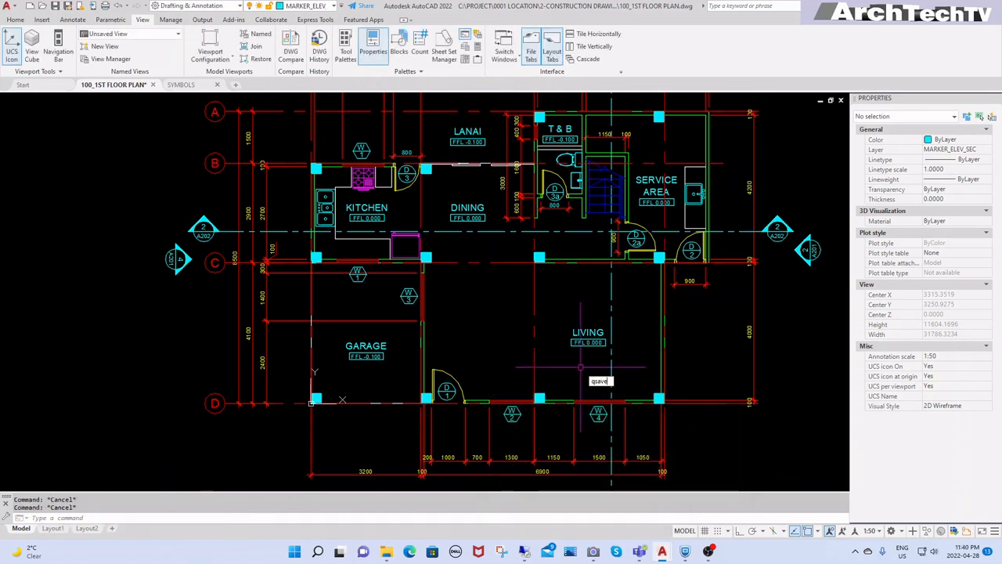
Step: Save the floor plan drawing and zoom to its extents
type("qsave")
key("Return")
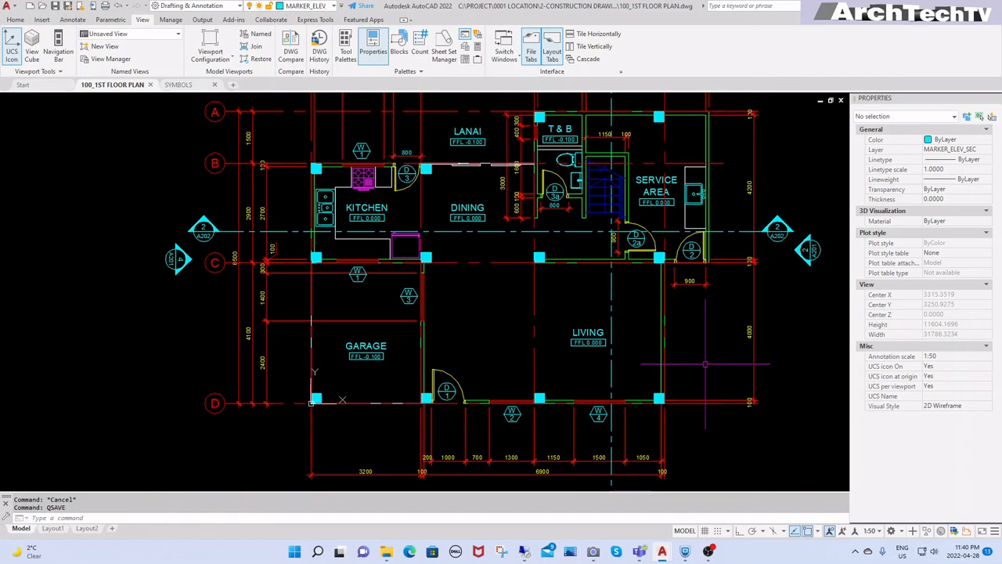
scroll(673, 328, "down", 3)
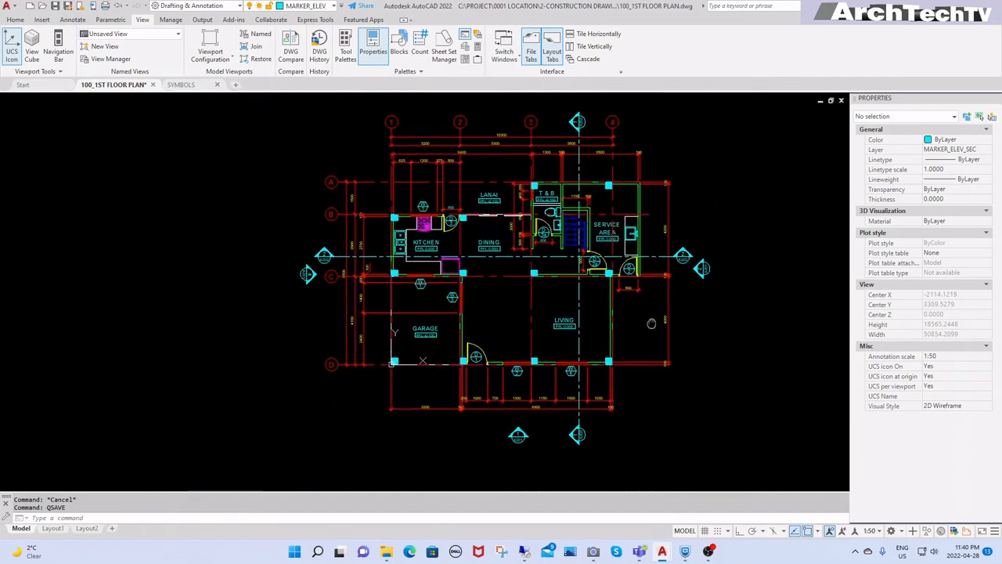
type("z")
key("Return")
type("e")
key("Return")
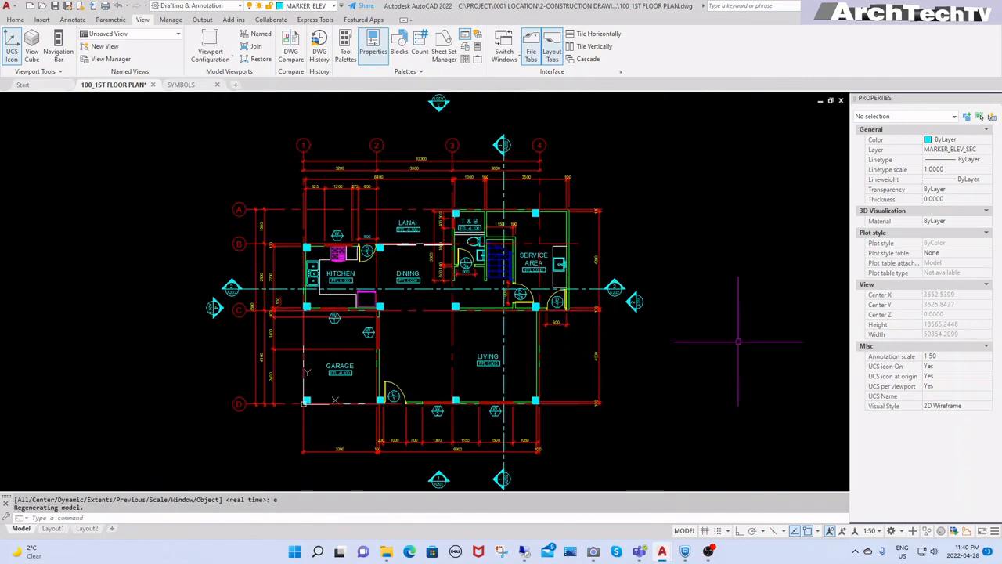